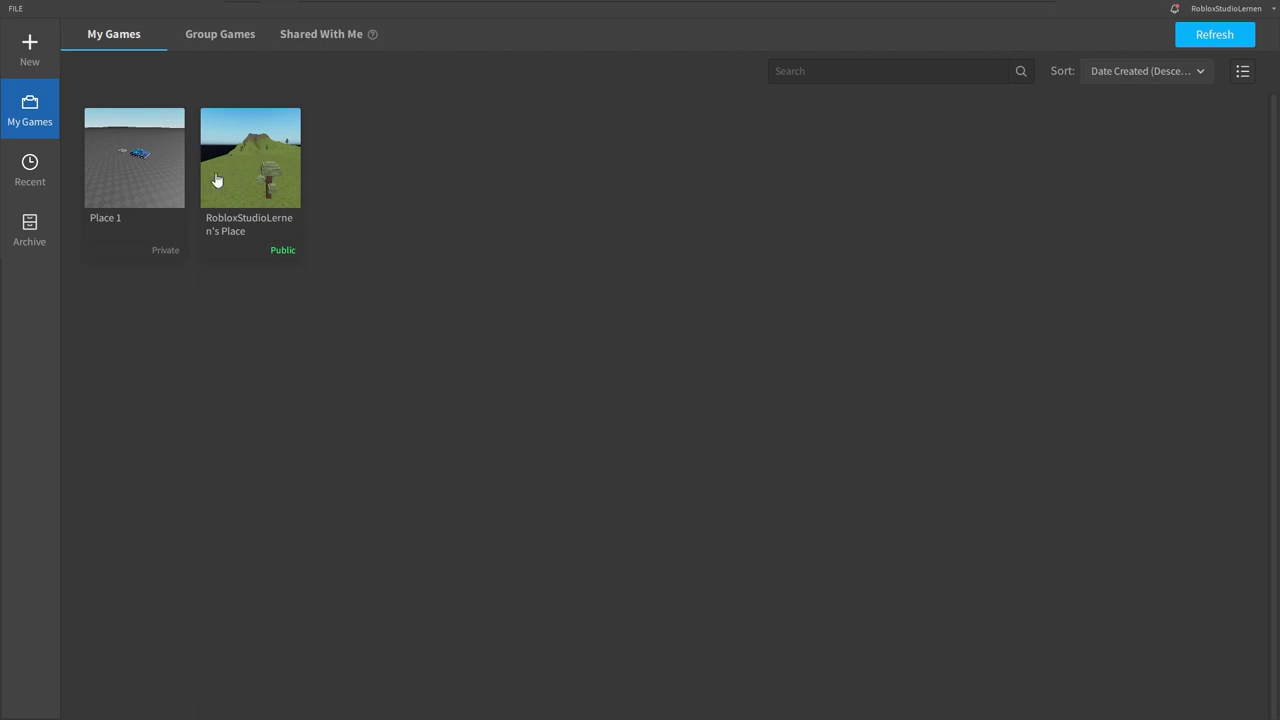
View the new-experience templates and open the existing Place 1 from My Games.
mouse_move(146, 160)
click(45, 62)
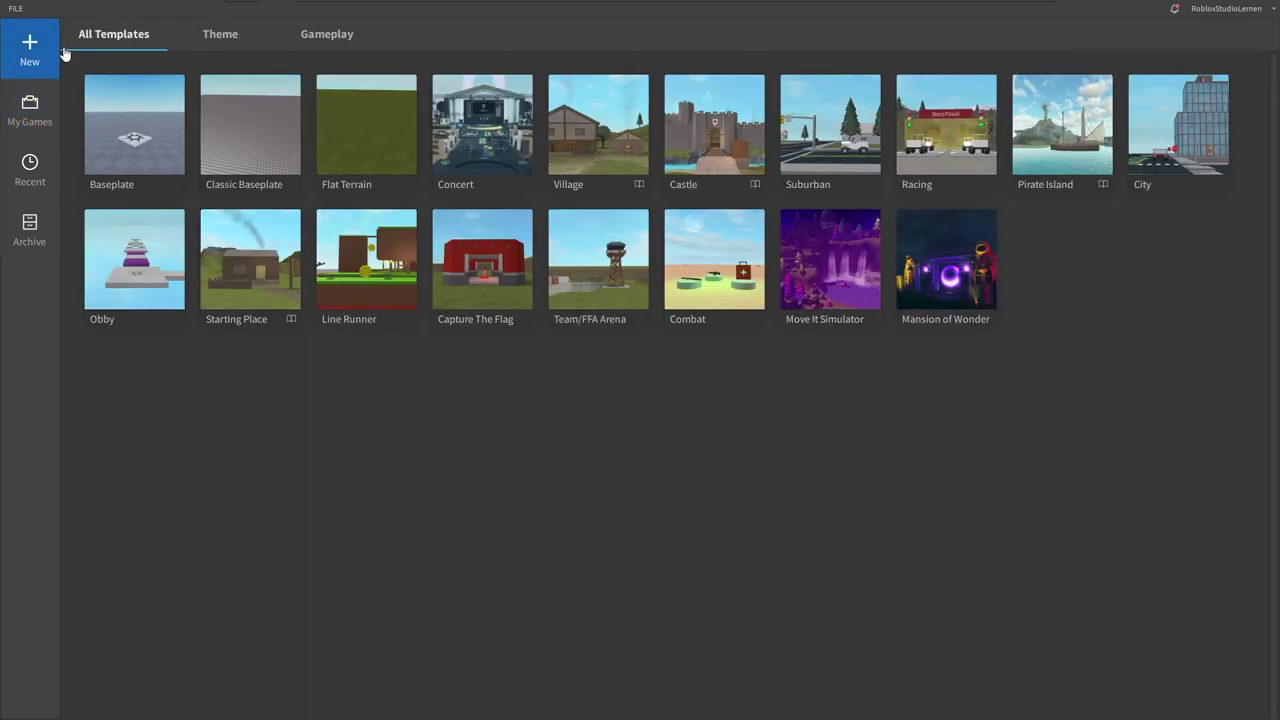
click(29, 117)
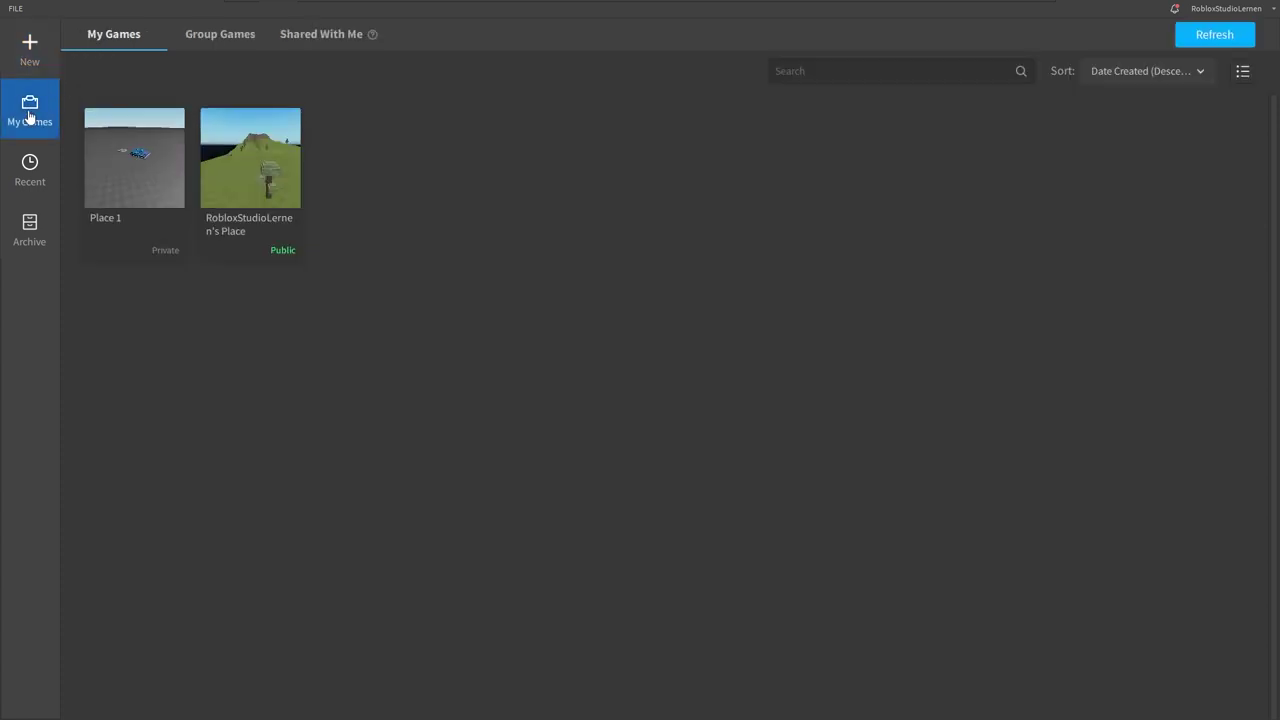
mouse_move(123, 188)
click(139, 162)
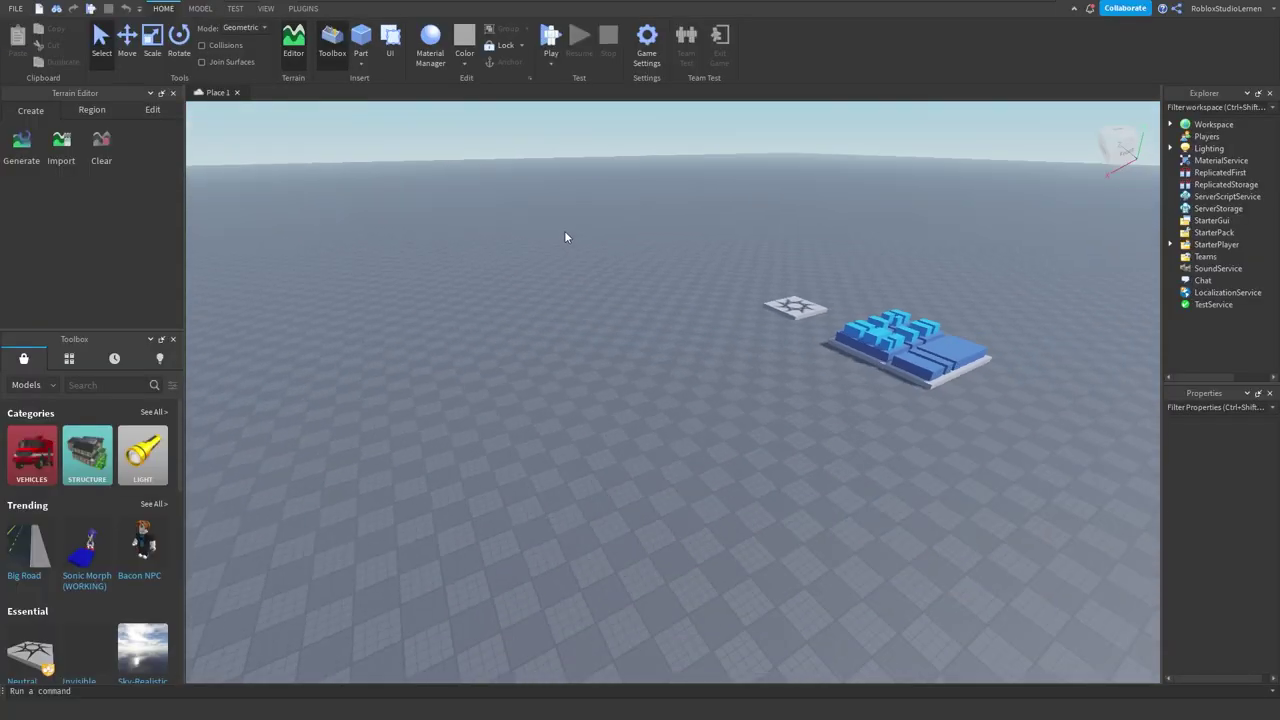
Enable the New Icons / DPI Aware Studio beta feature, save the change and restart the program.
scroll(582, 257, down, 2)
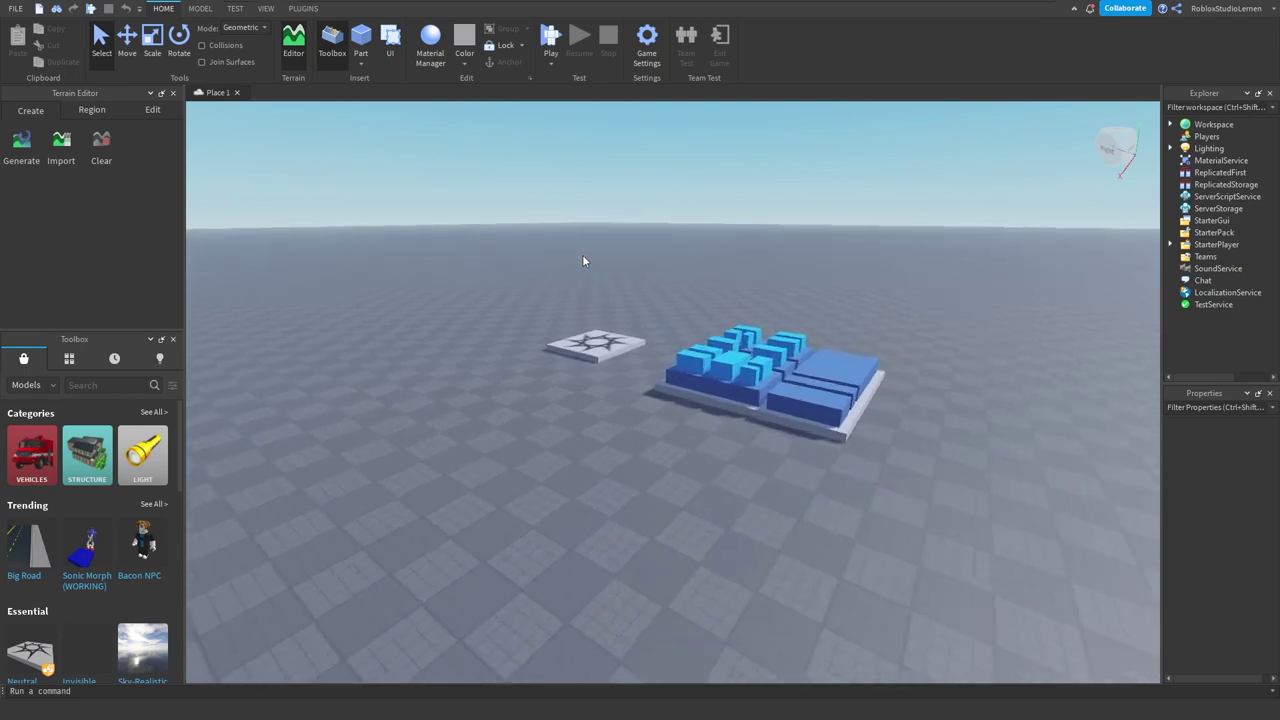
right_drag(582, 254, 618, 316)
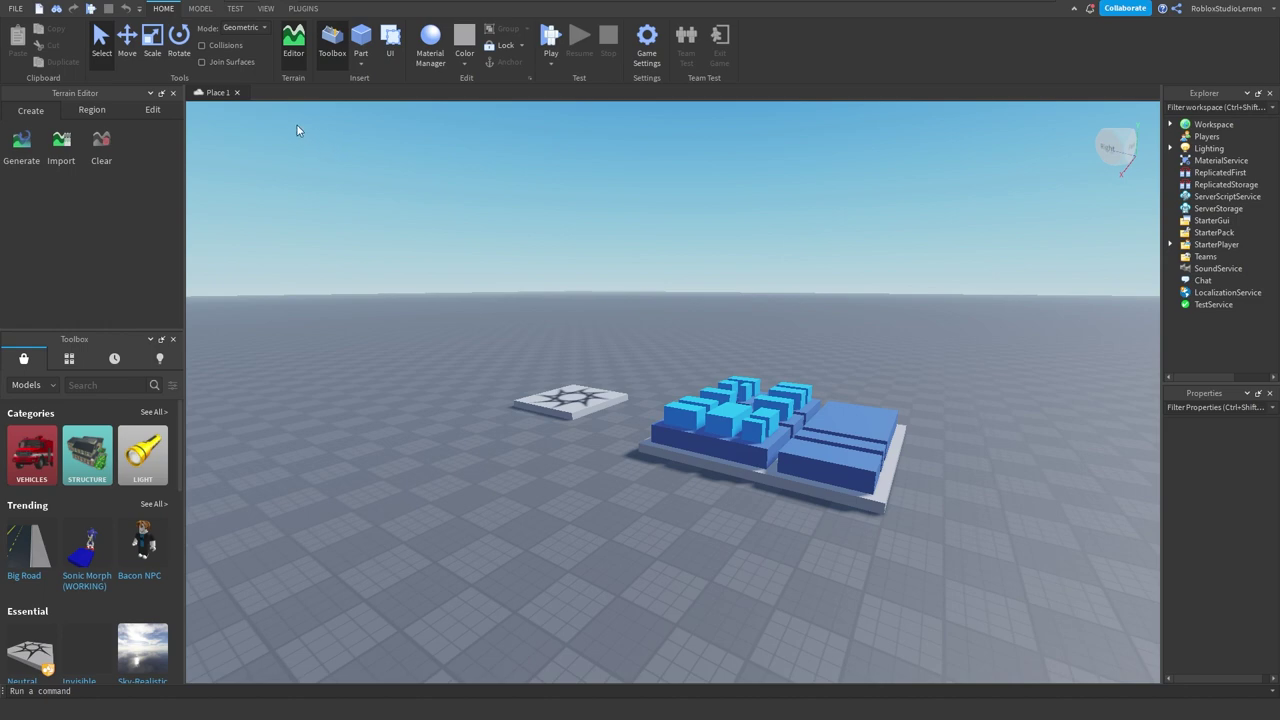
click(15, 9)
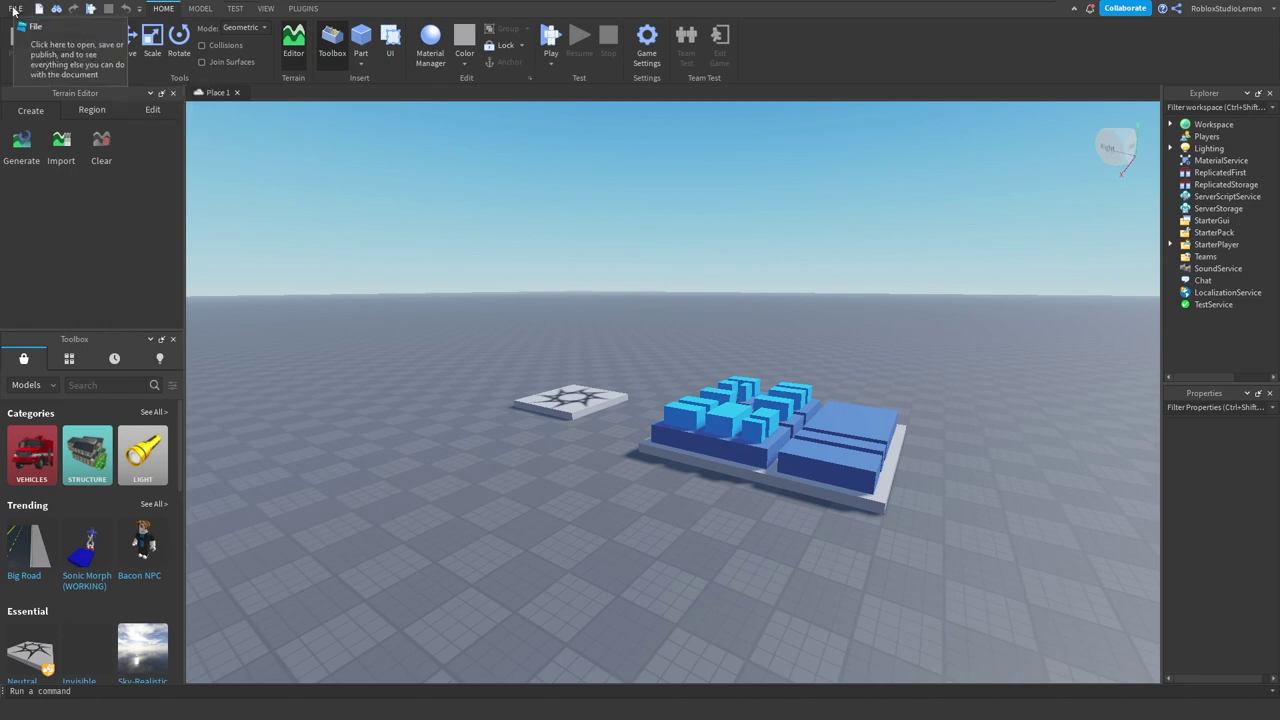
click(38, 234)
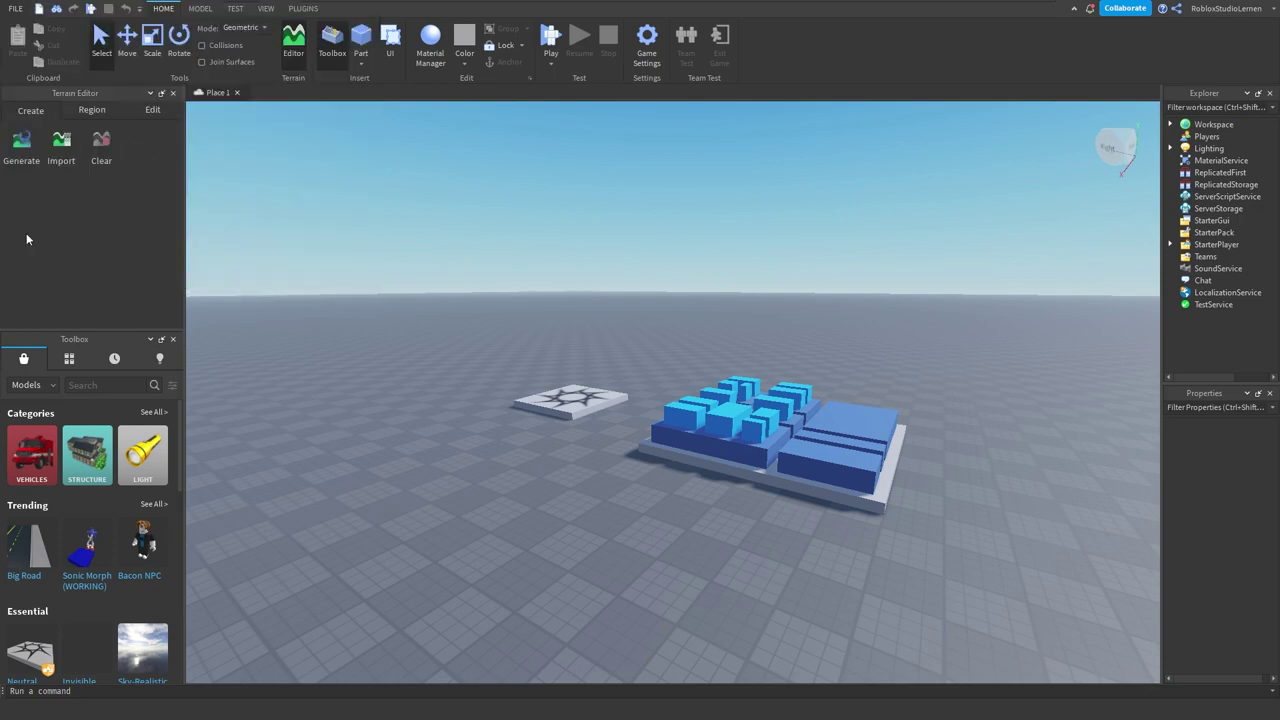
scroll(822, 356, down, 5)
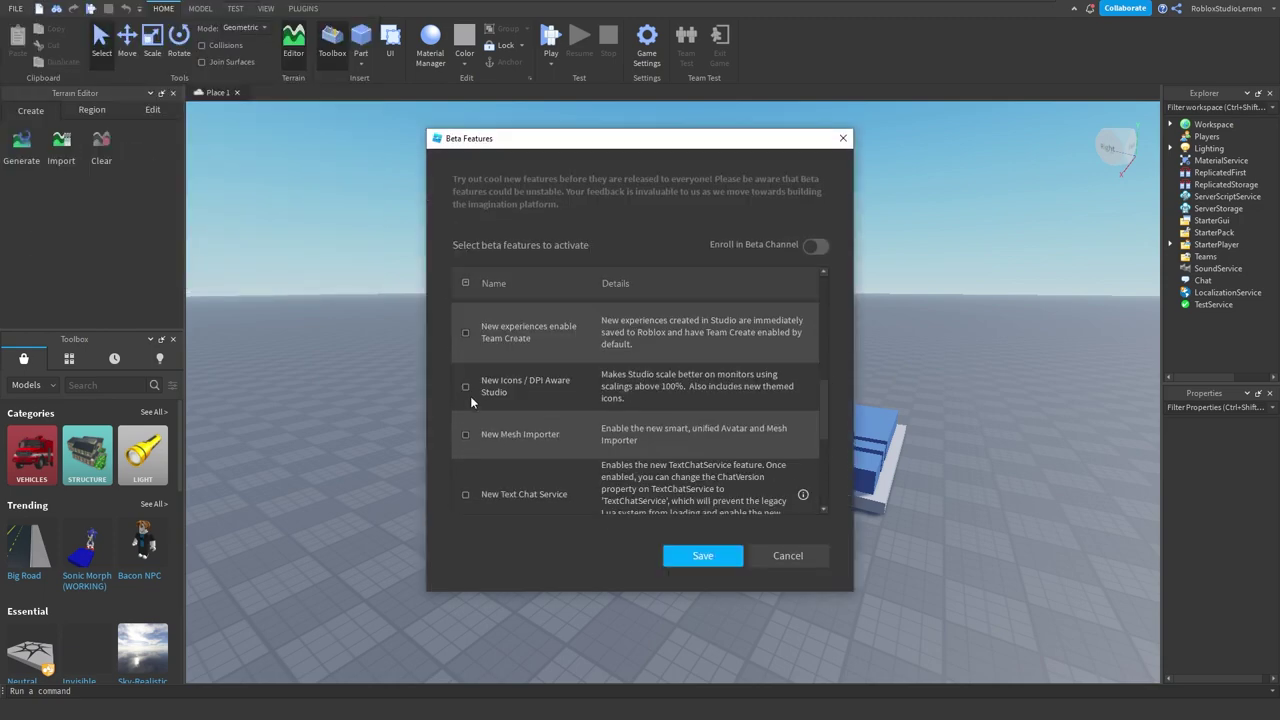
click(465, 390)
click(690, 557)
click(718, 386)
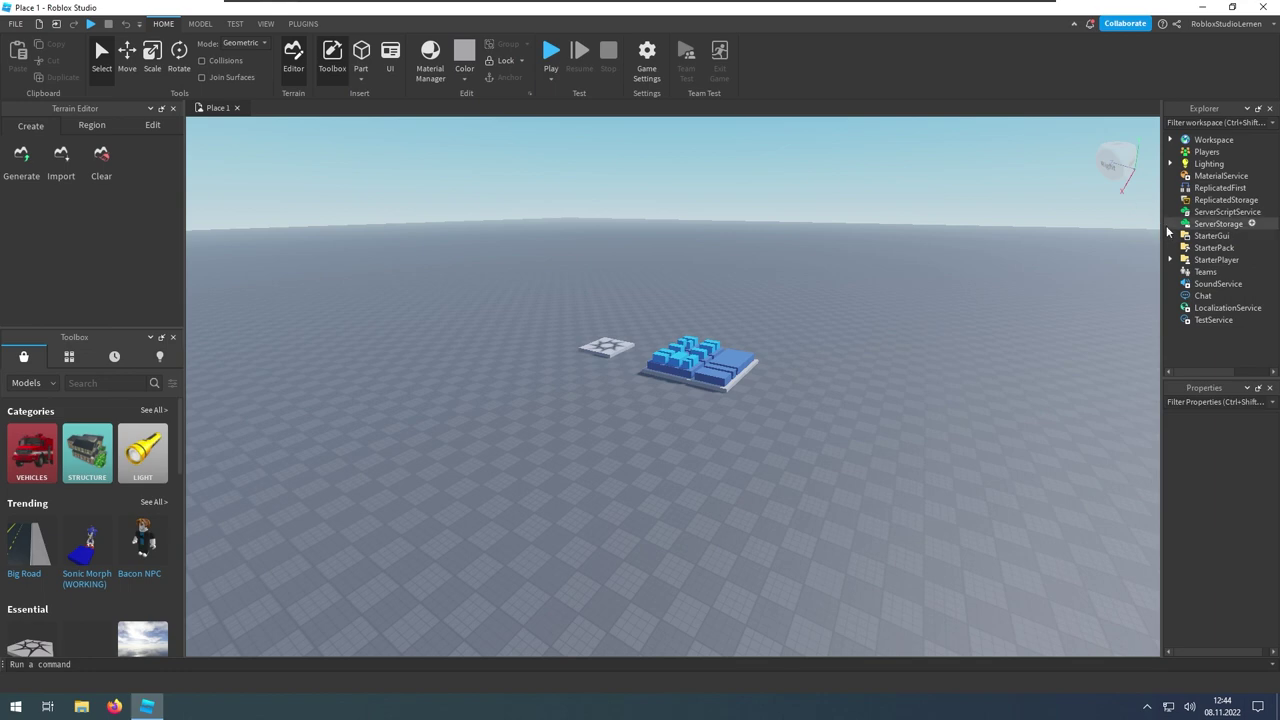
Widen the Explorer and Properties panels, and set the name in Game Settings to Experience 1.
drag(1161, 225, 1086, 225)
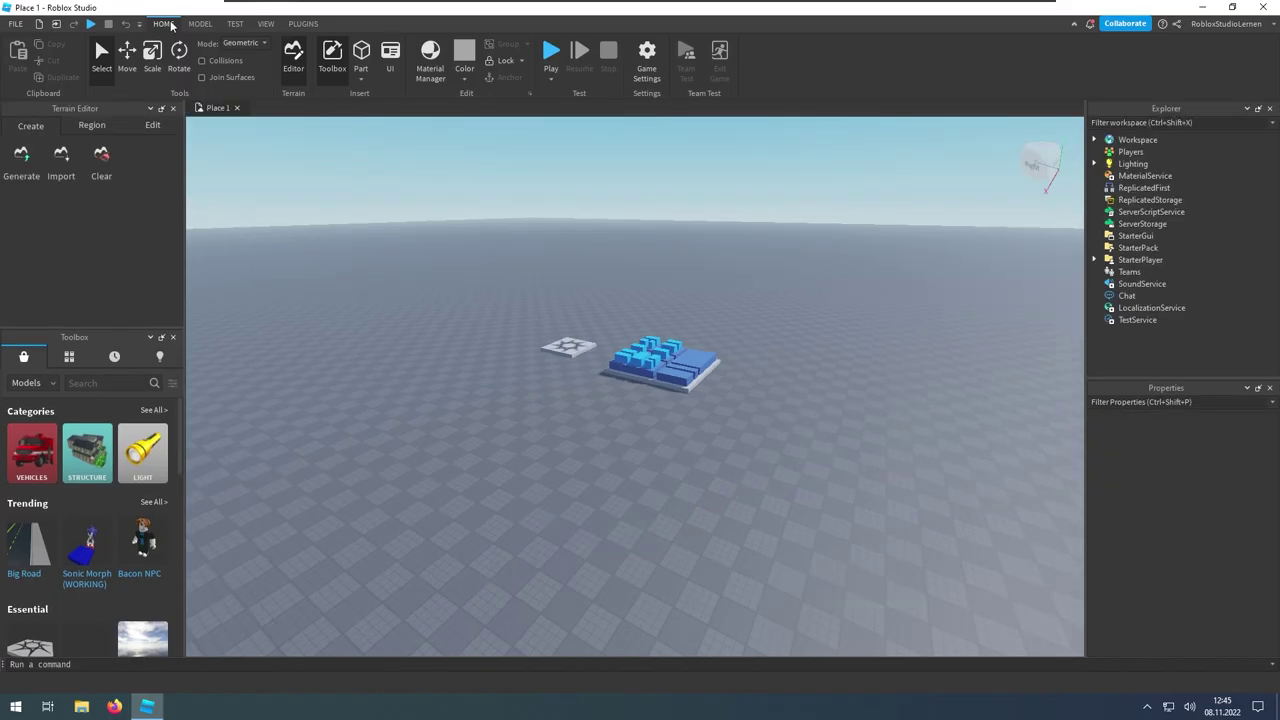
click(659, 66)
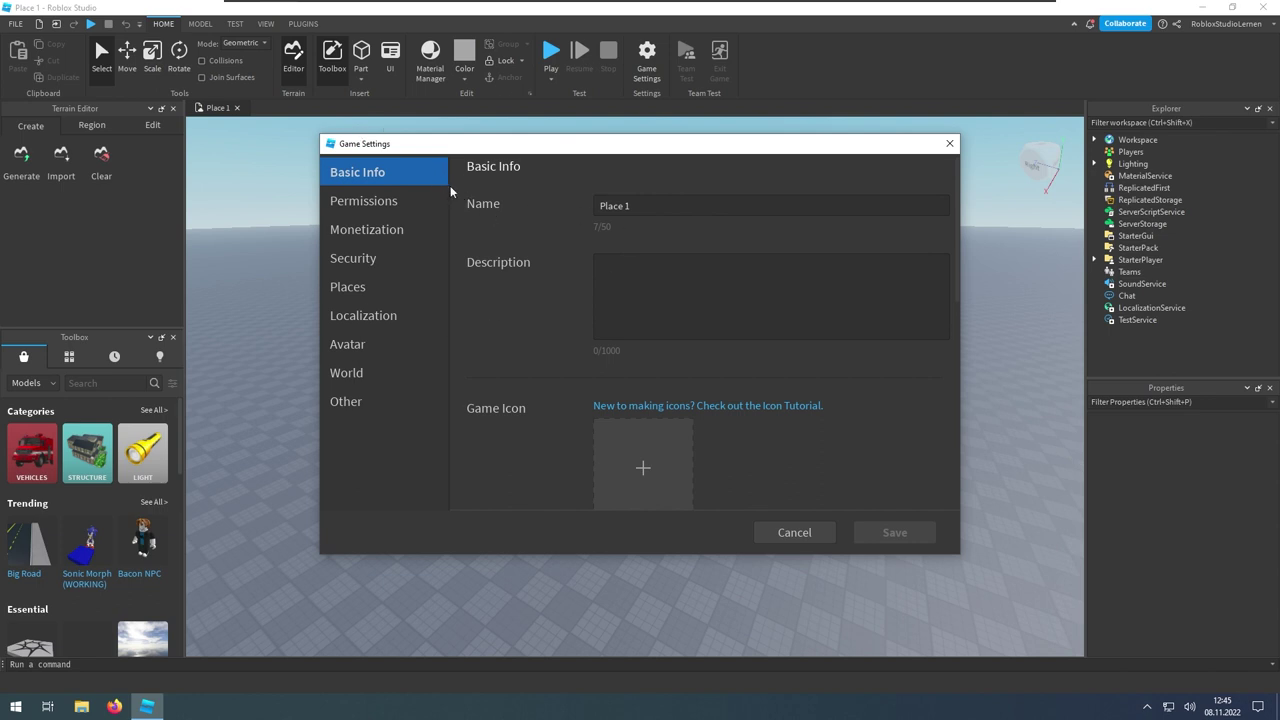
click(672, 205)
key(ctrl+a)
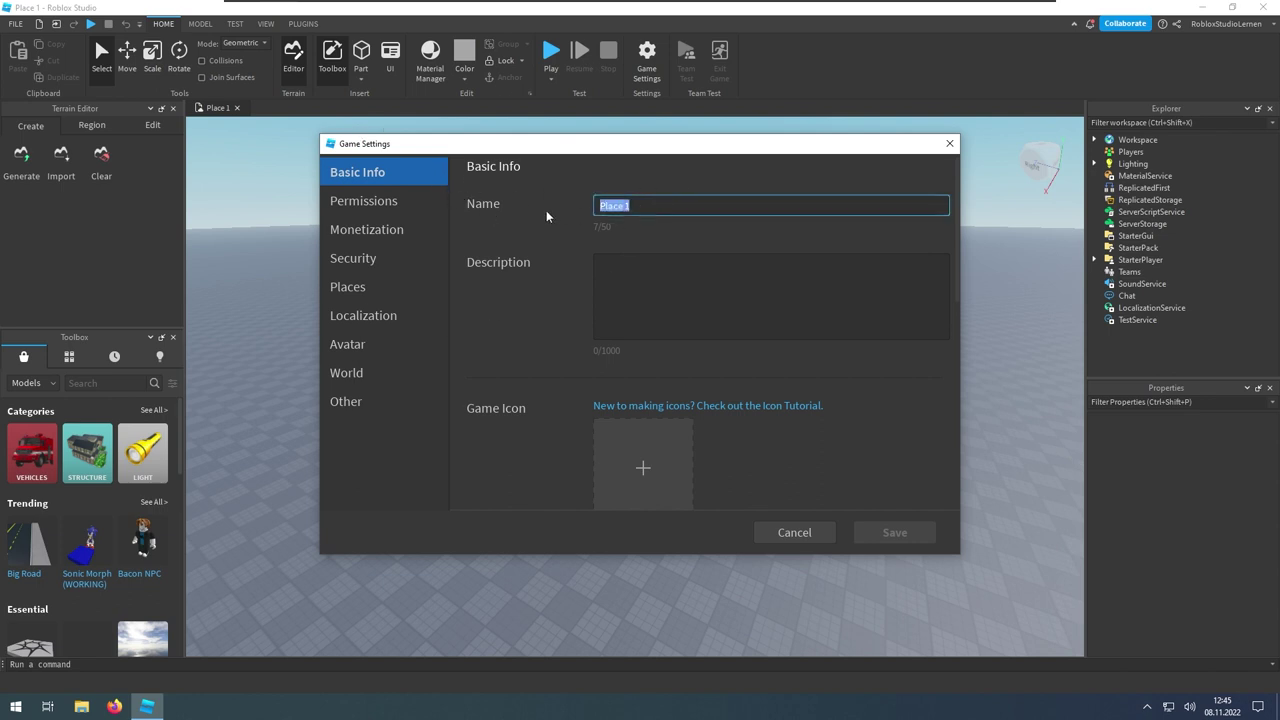
text(Experience 1)
click(642, 270)
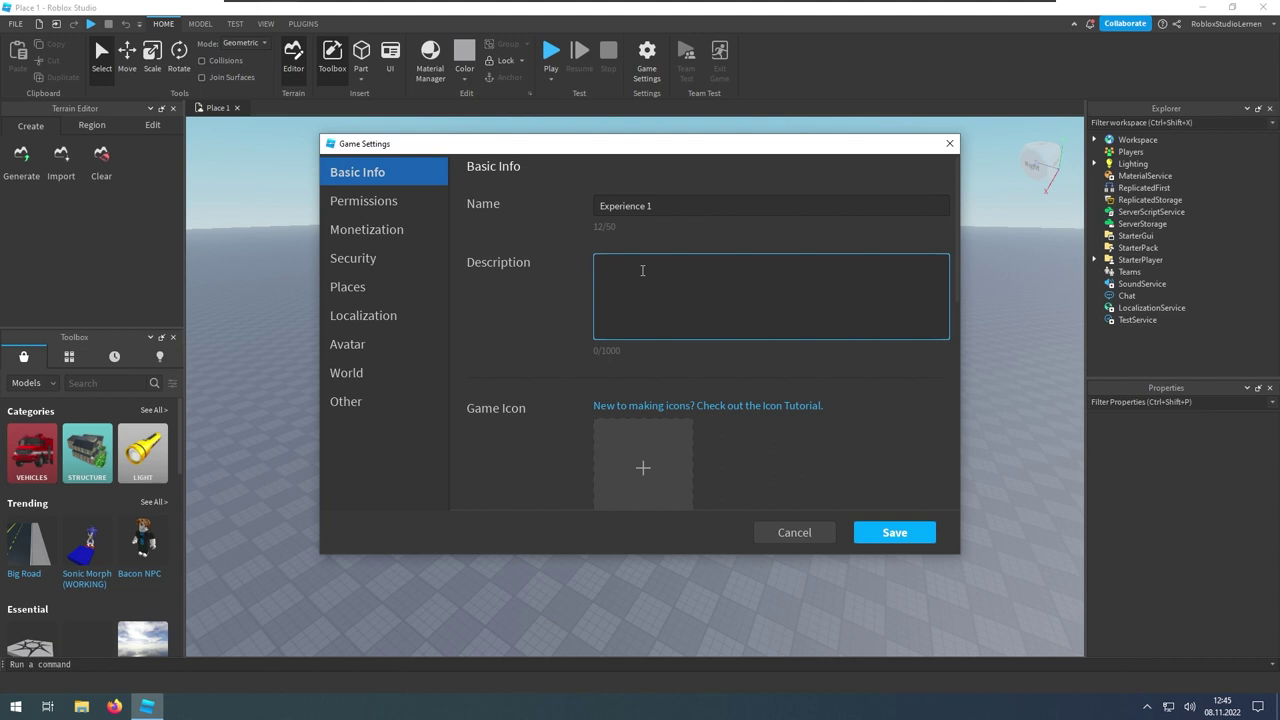
text(dwdawdawd)
key(ctrl+a)
key(BackSpace)
Open the linked icon tutorial for the game icon, read its upload instructions and best practices, and close the page.
scroll(578, 292, down, 2)
scroll(578, 292, up, 1)
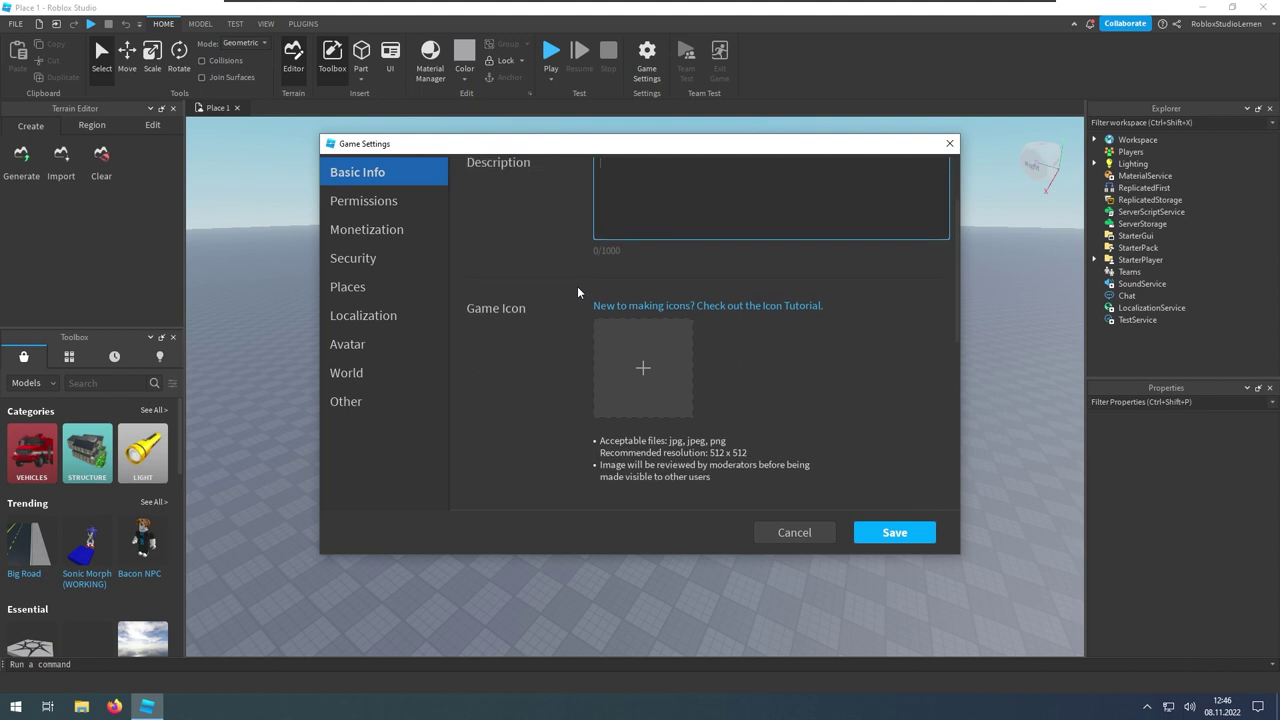
click(674, 449)
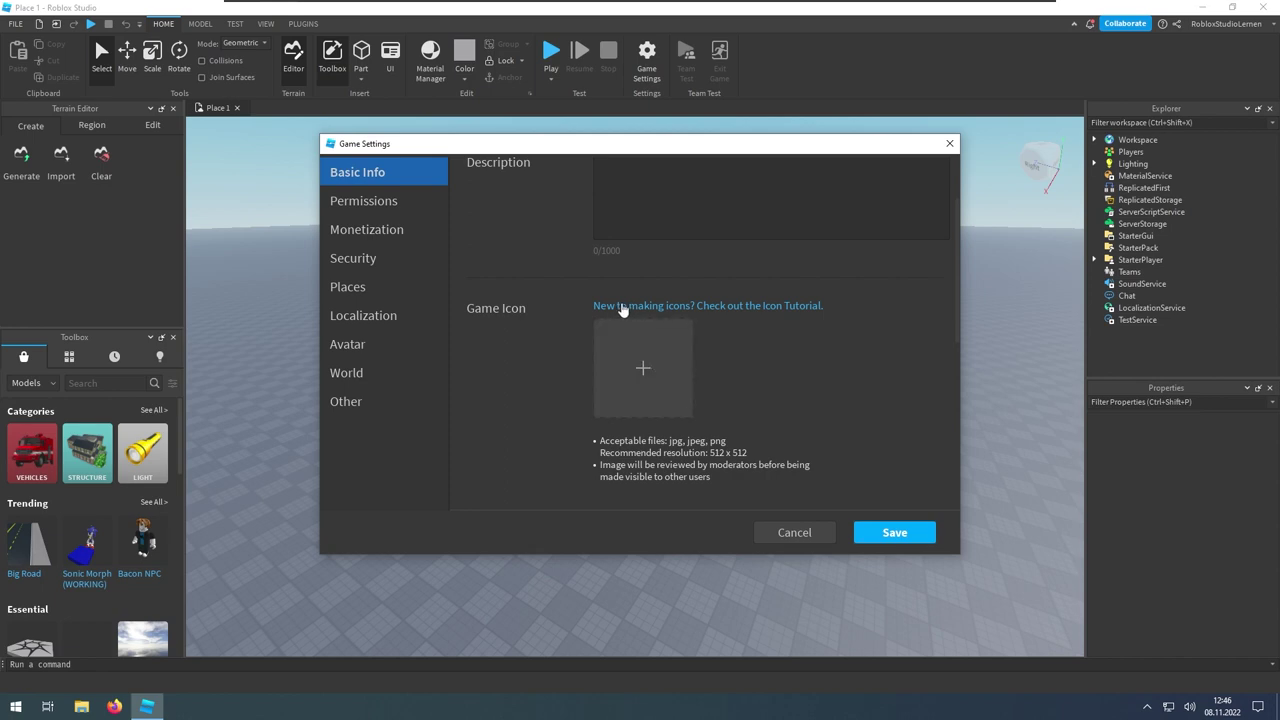
click(622, 308)
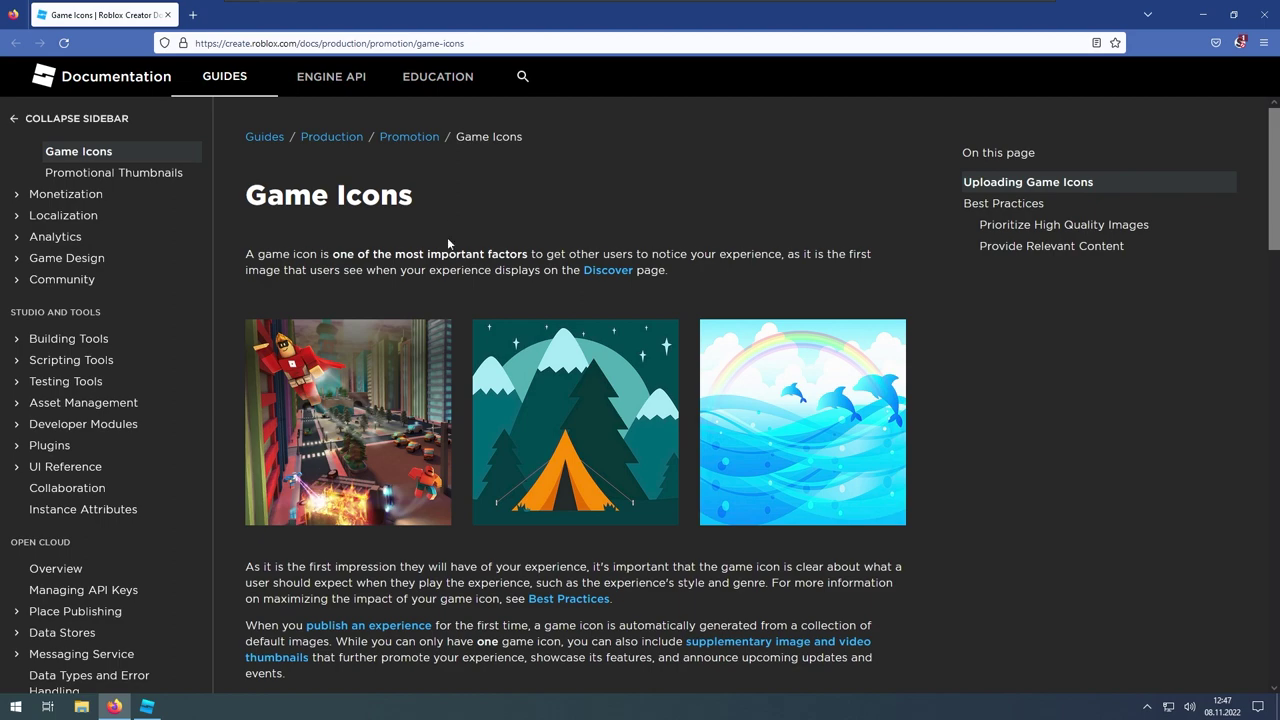
scroll(448, 242, down, 5)
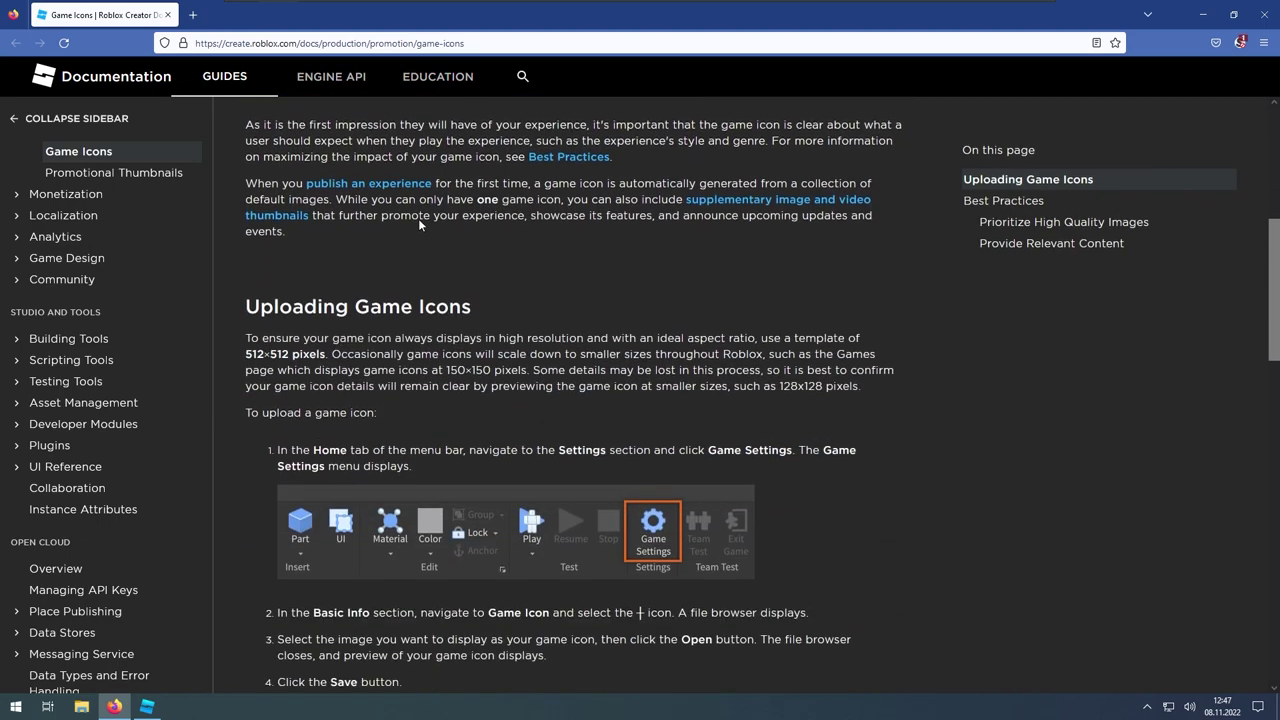
scroll(442, 222, up, 5)
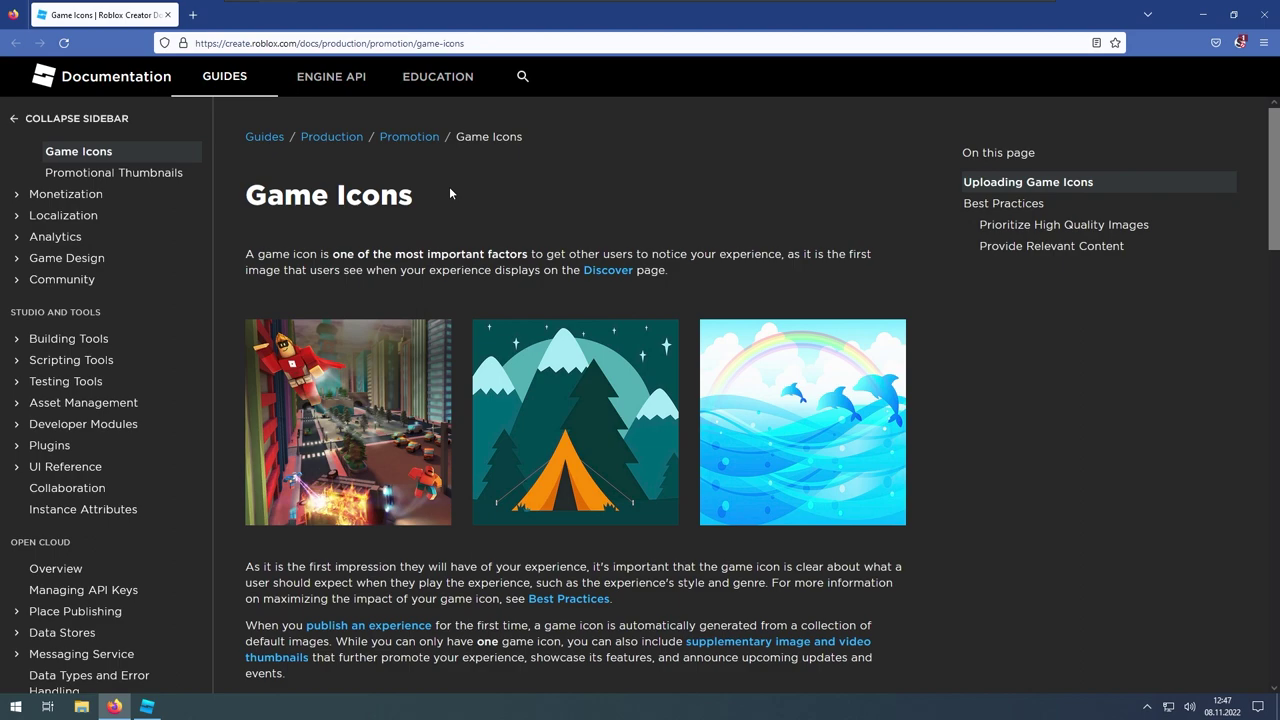
scroll(449, 186, down, 4)
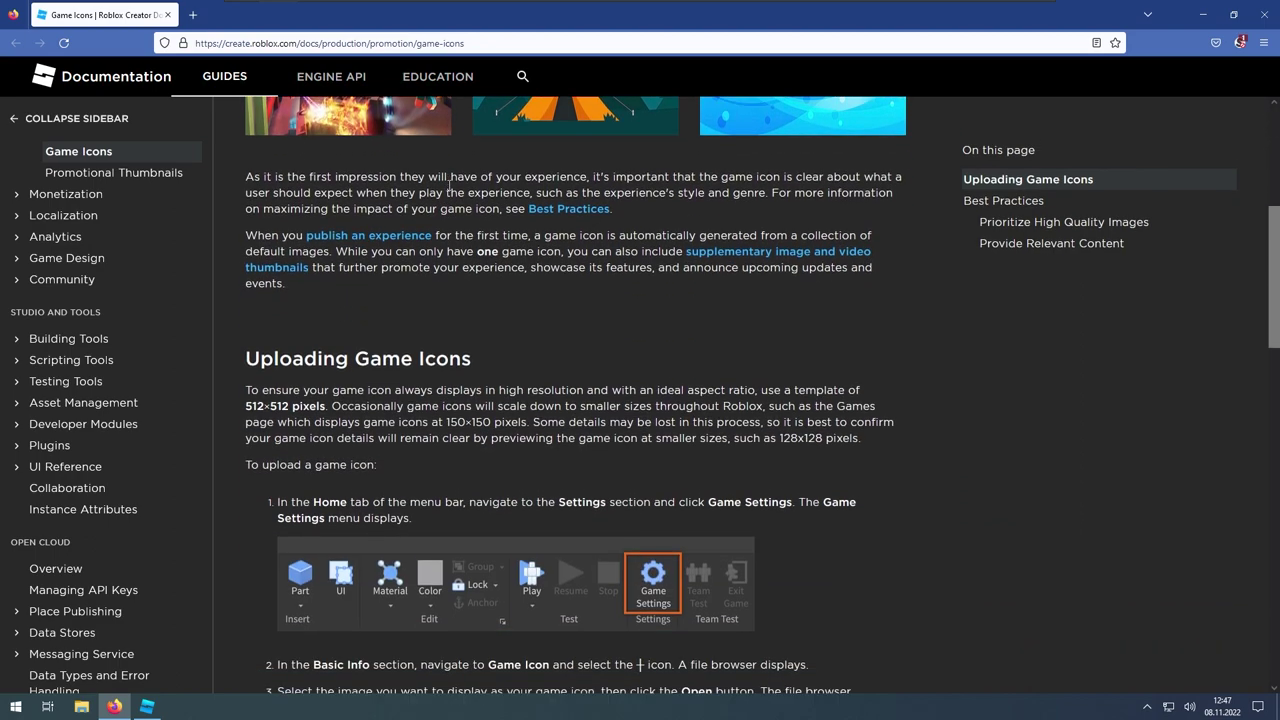
scroll(700, 430, down, 6)
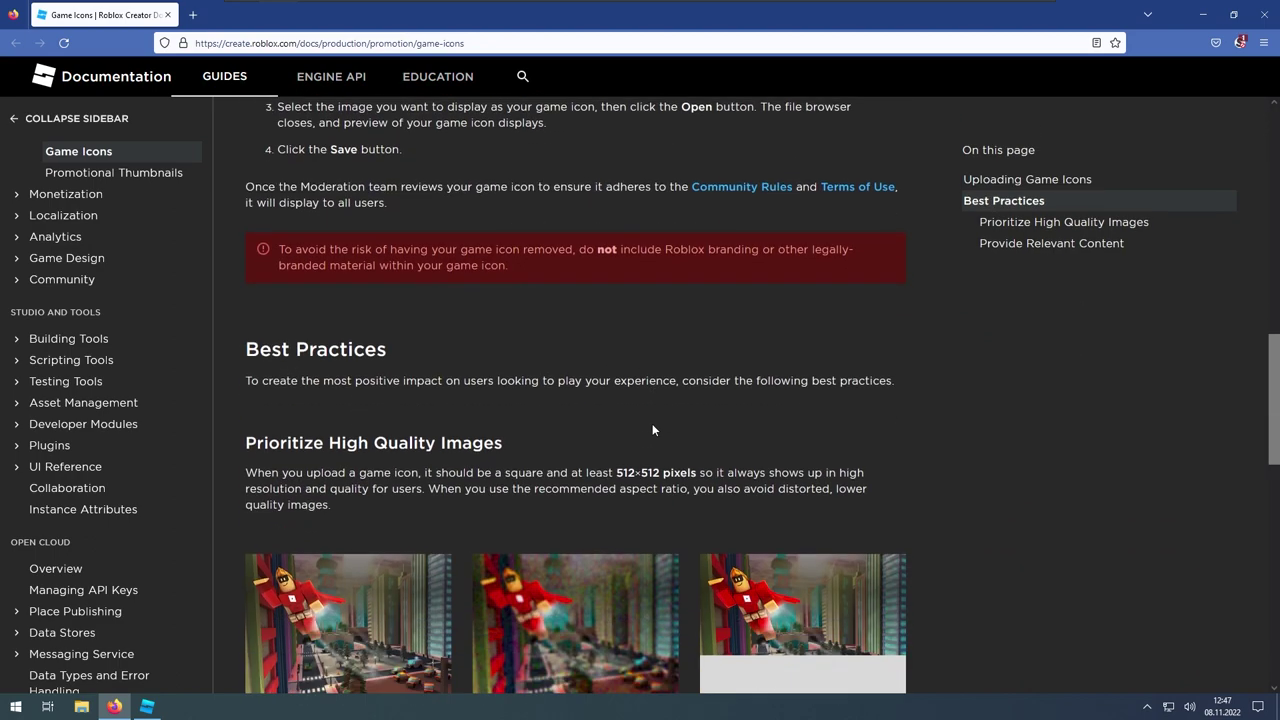
scroll(652, 430, down, 2)
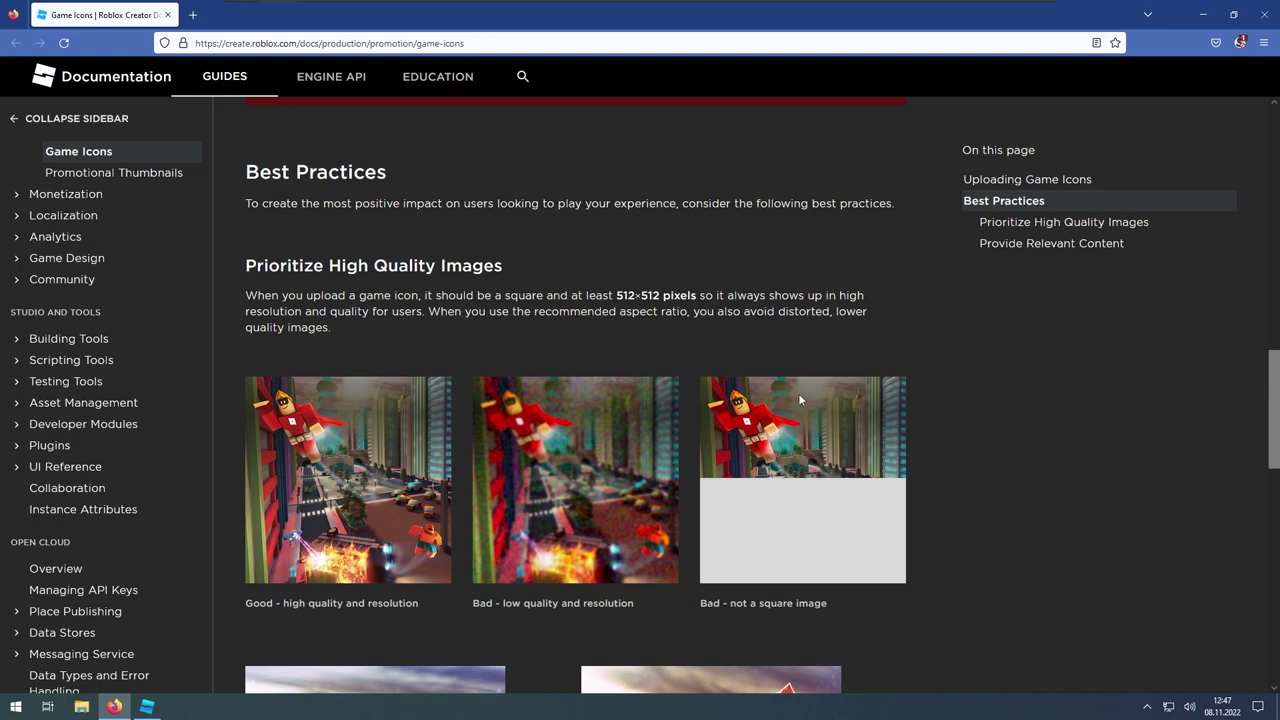
scroll(785, 410, down, 9)
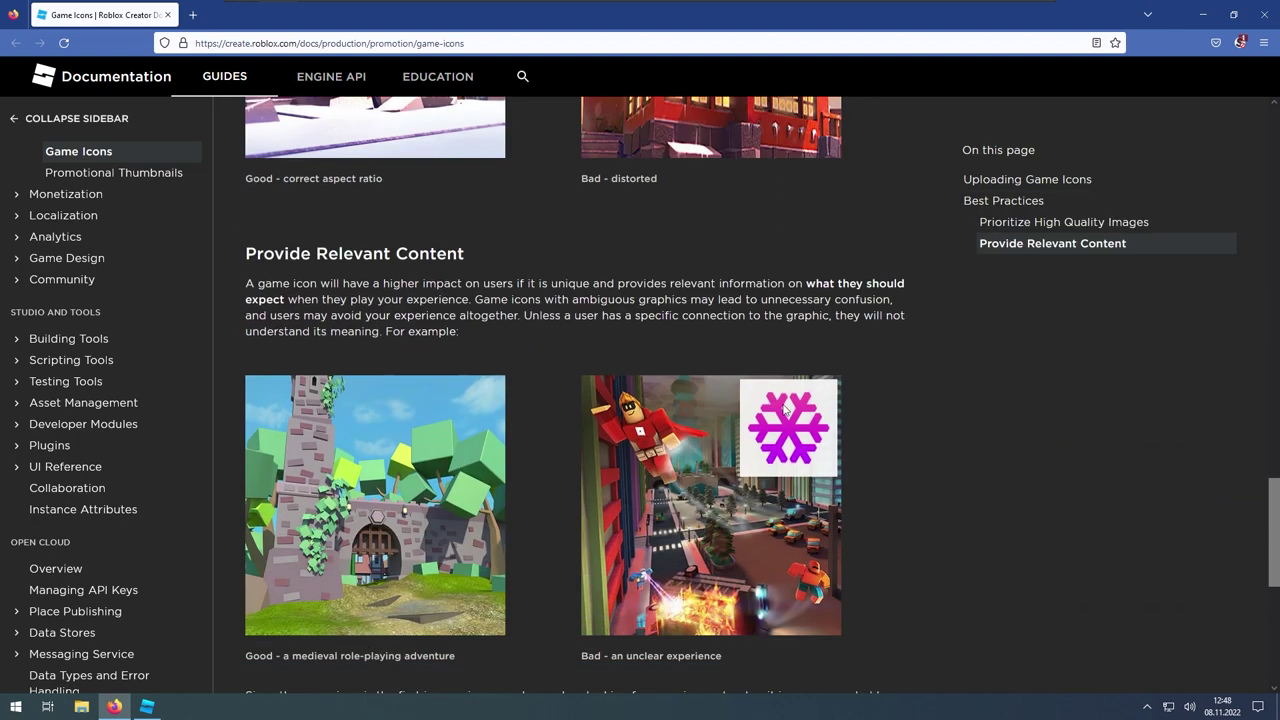
scroll(785, 410, down, 5)
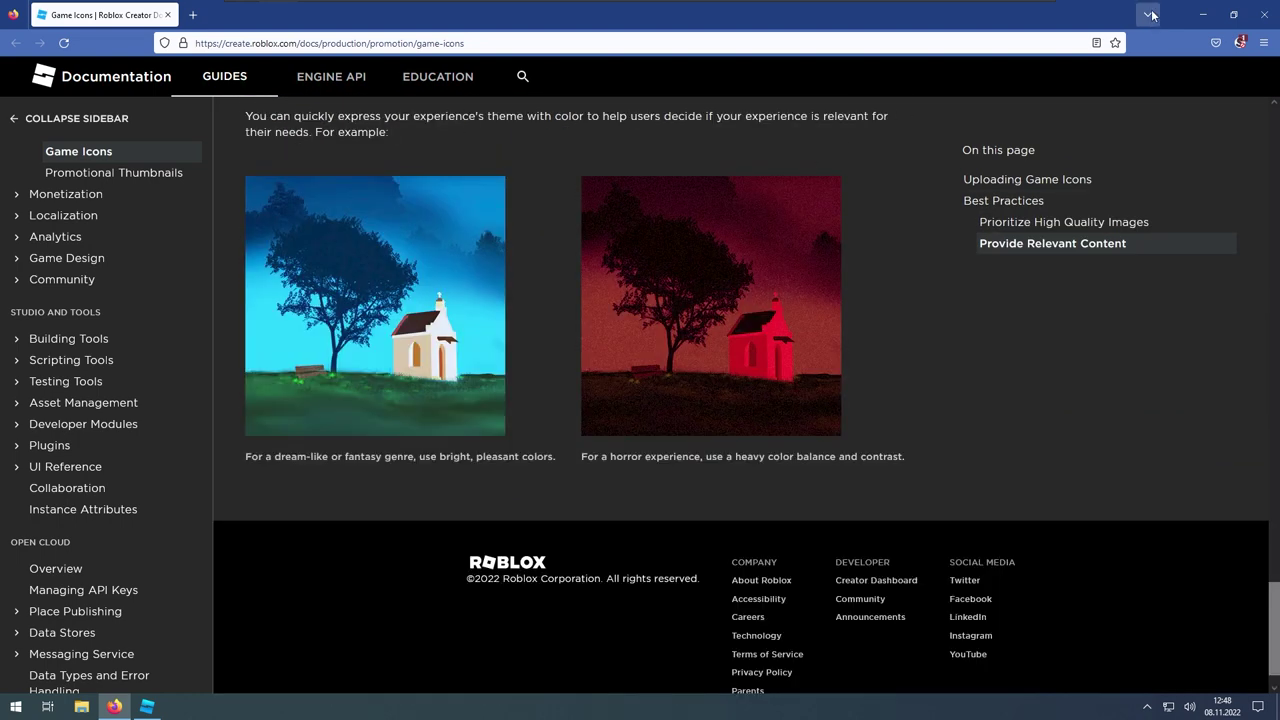
click(1255, 16)
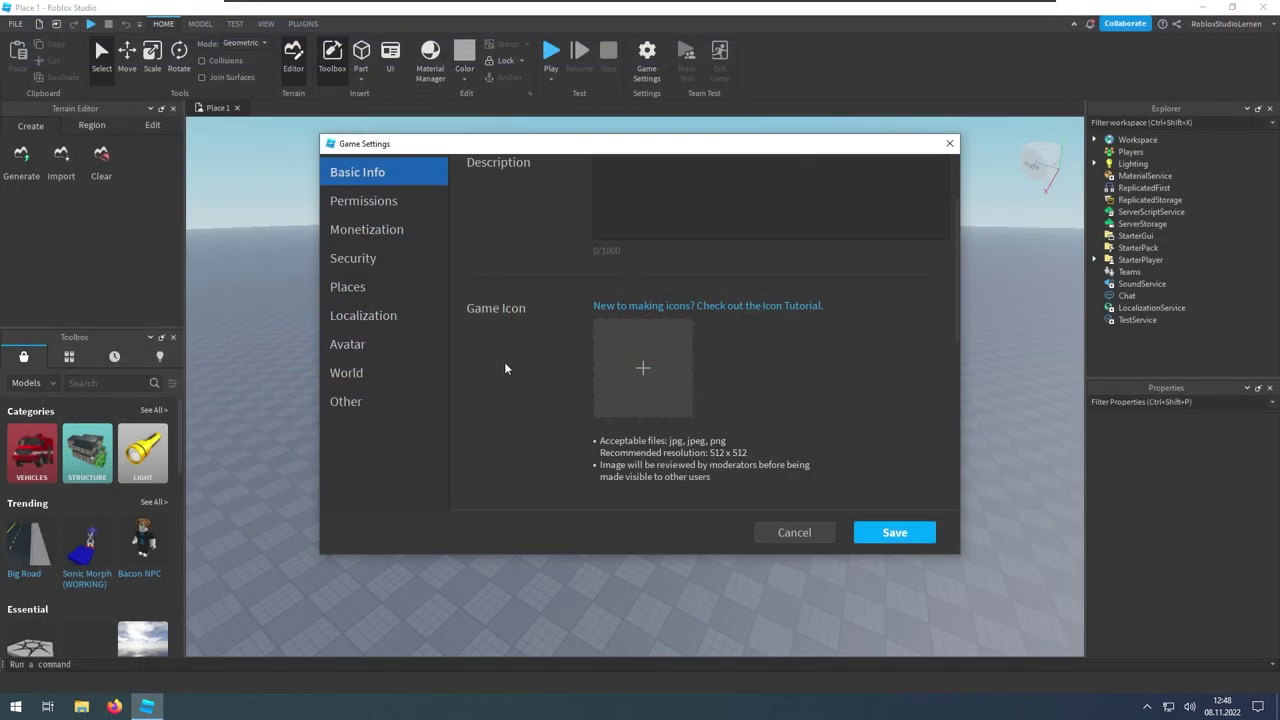
Examine the Screenshots & Videos requirements, the available genres and the playable devices in the game's Basic Info.
scroll(505, 355, down, 5)
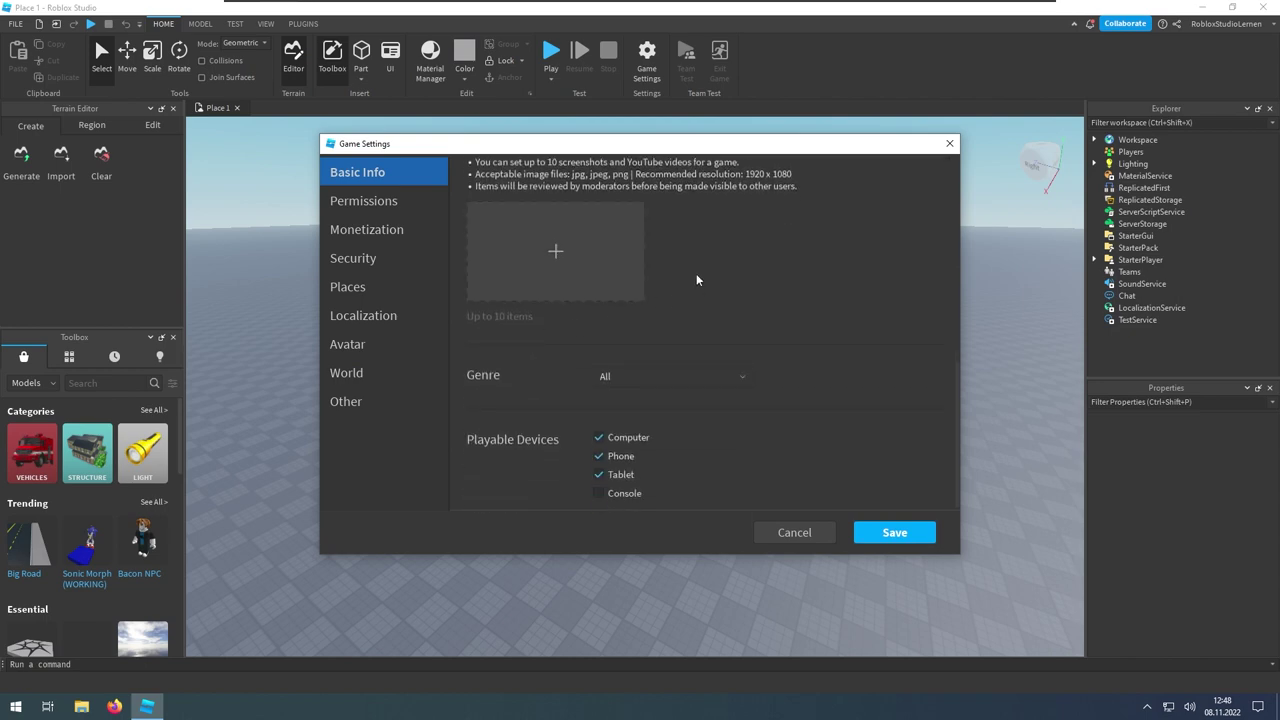
scroll(696, 273, up, 2)
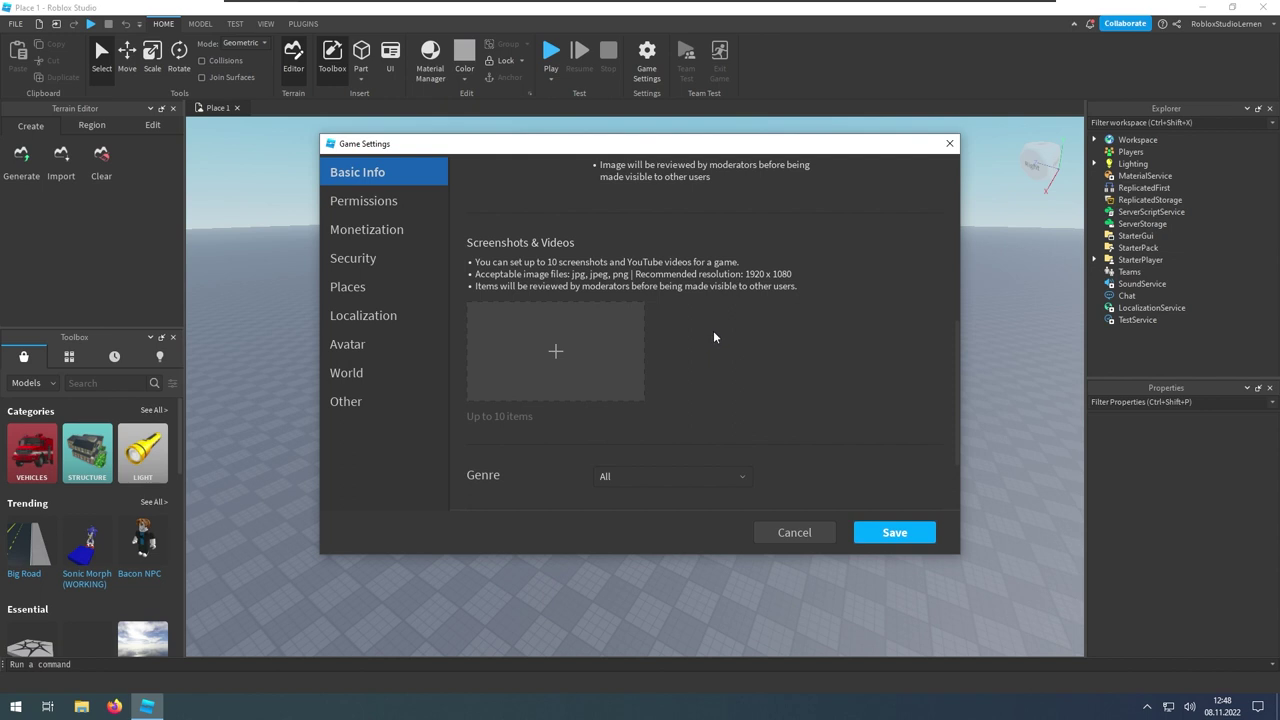
scroll(711, 327, down, 2)
scroll(708, 324, up, 3)
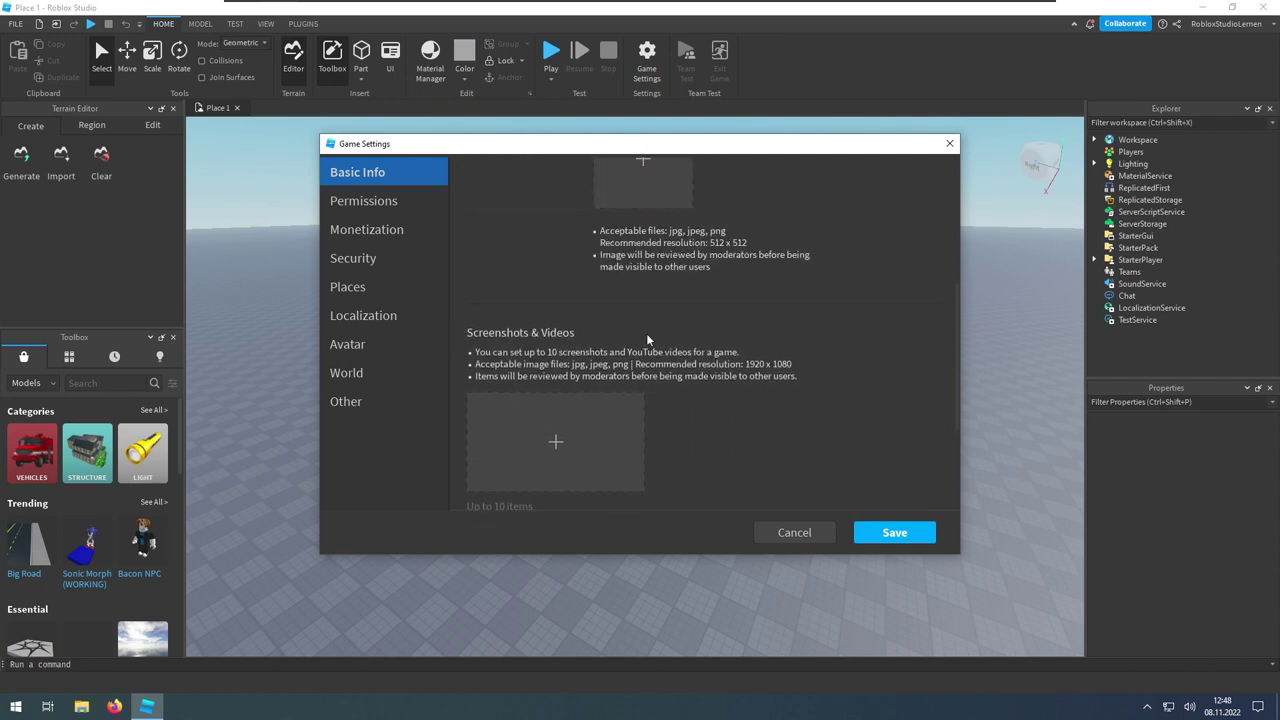
scroll(555, 411, down, 2)
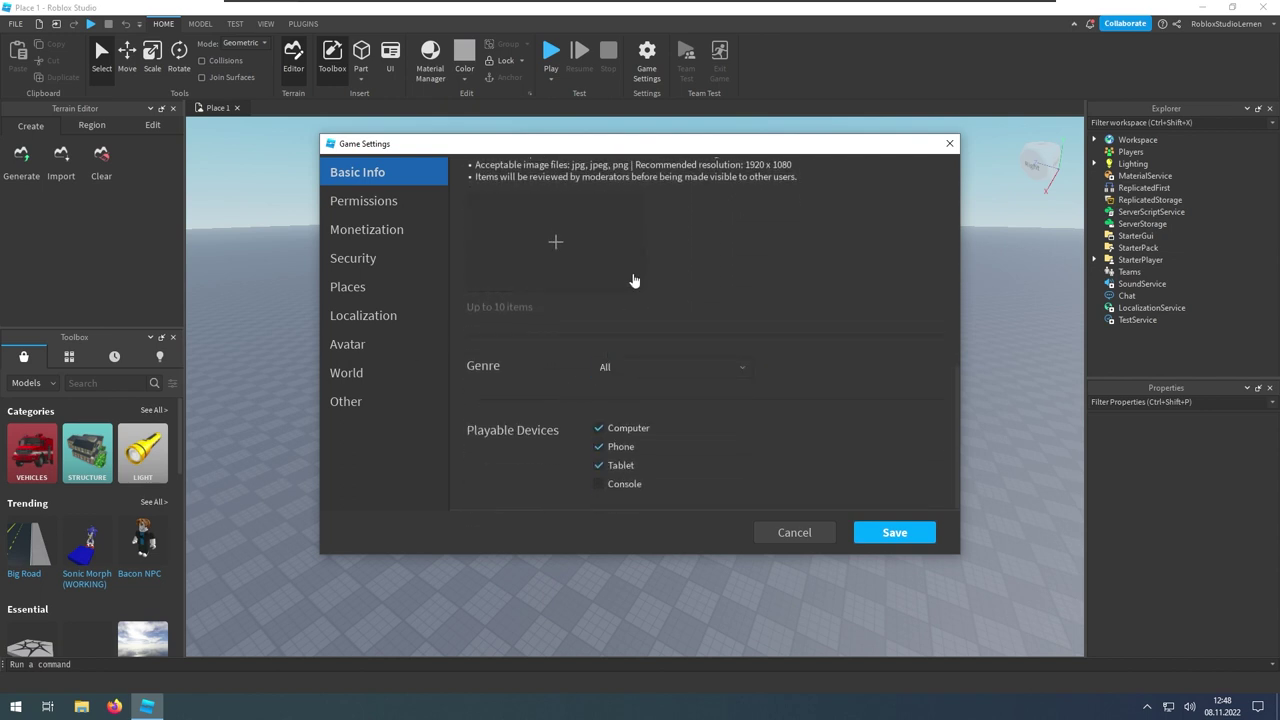
click(637, 378)
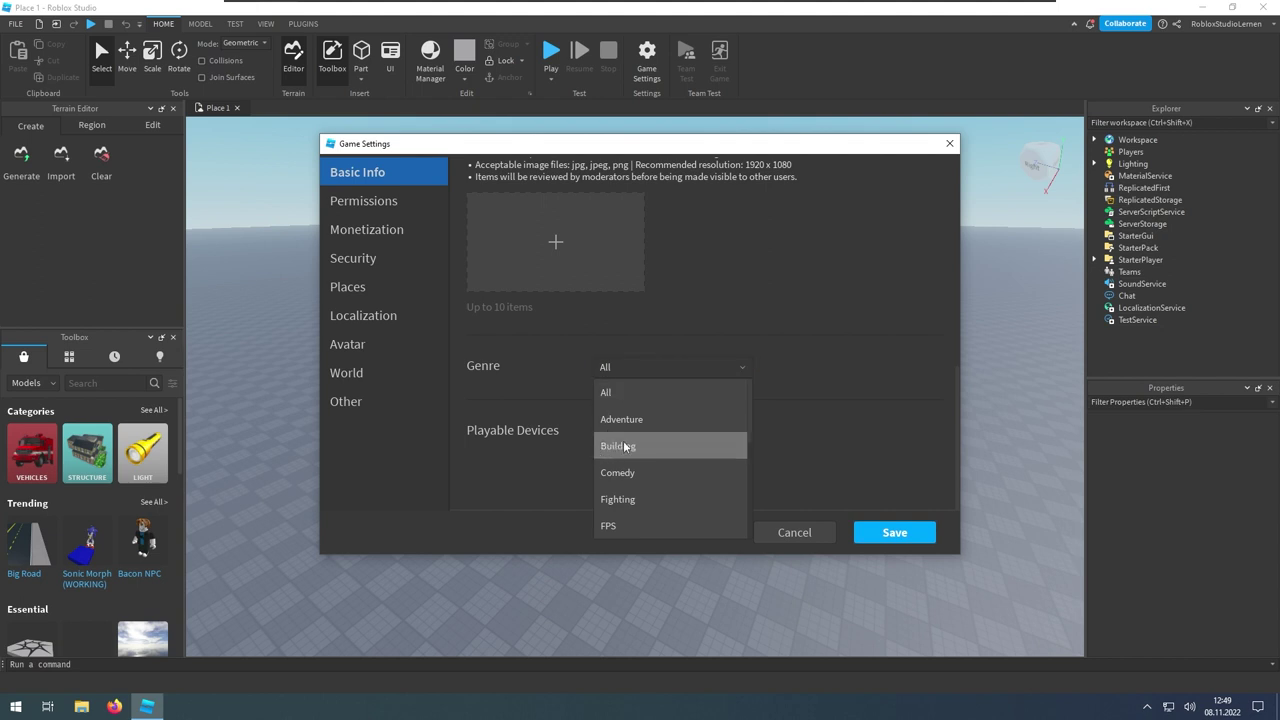
scroll(622, 446, down, 2)
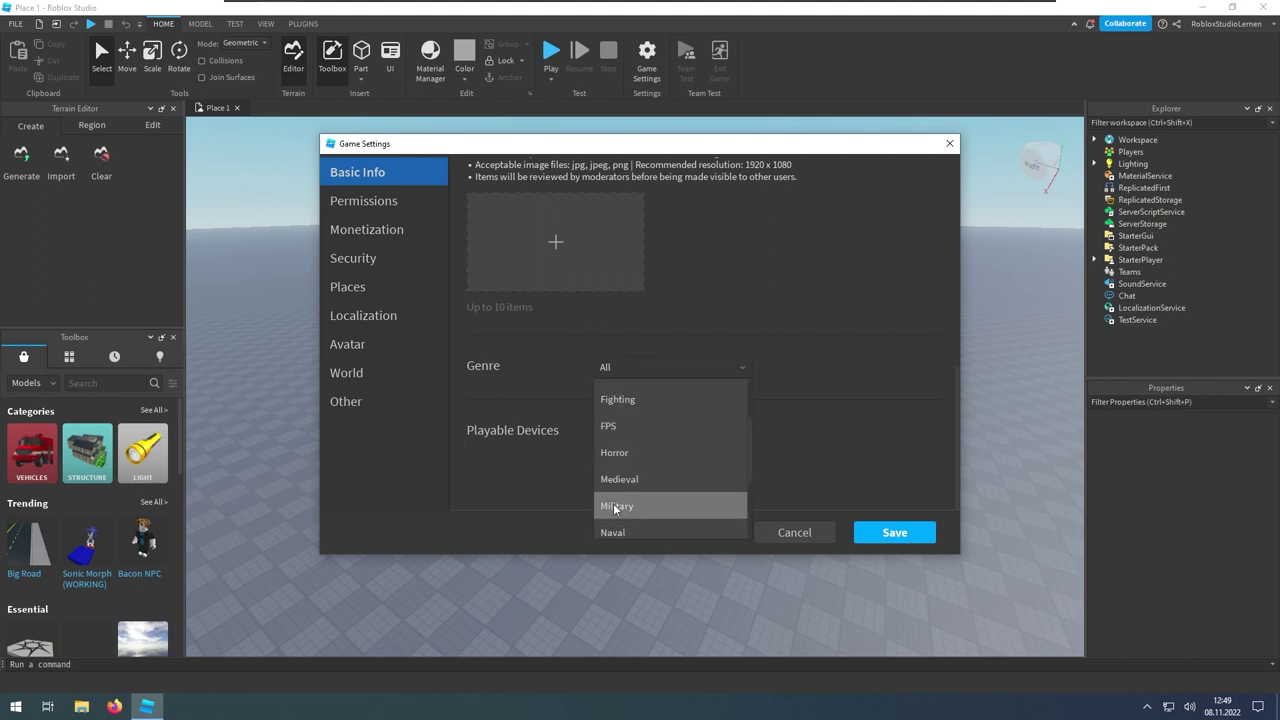
click(550, 363)
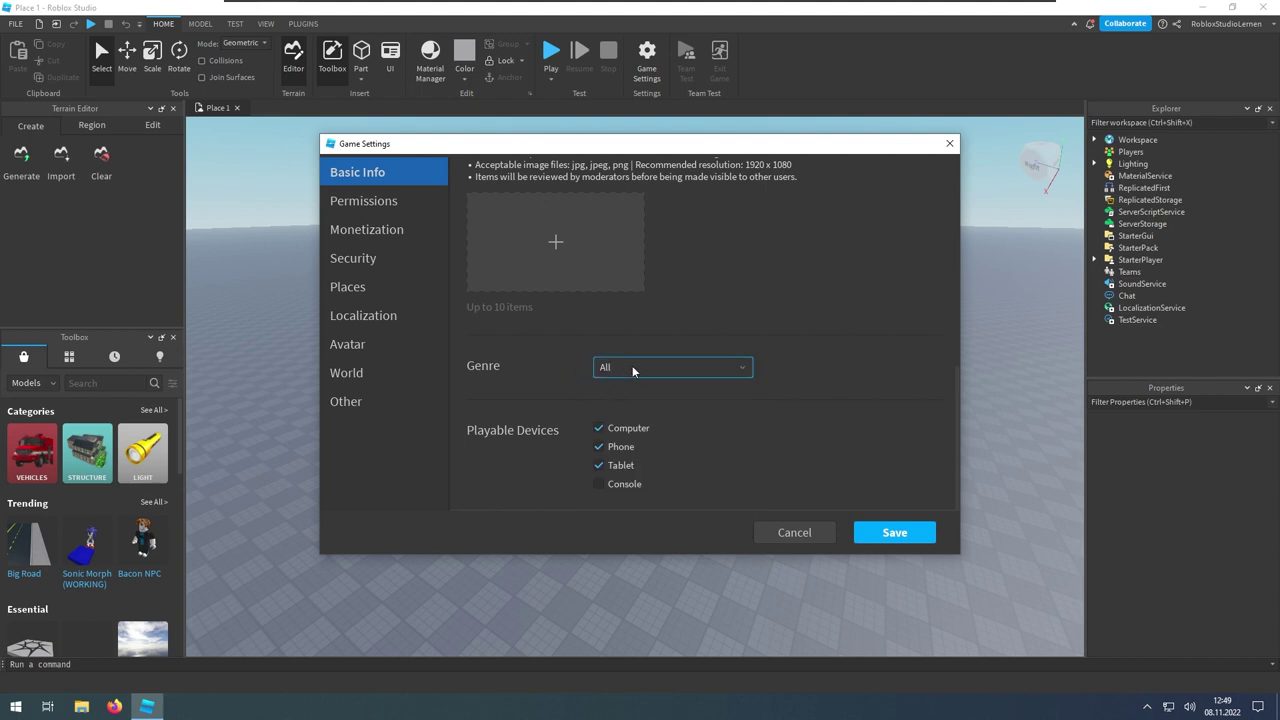
click(598, 447)
scroll(556, 438, up, 10)
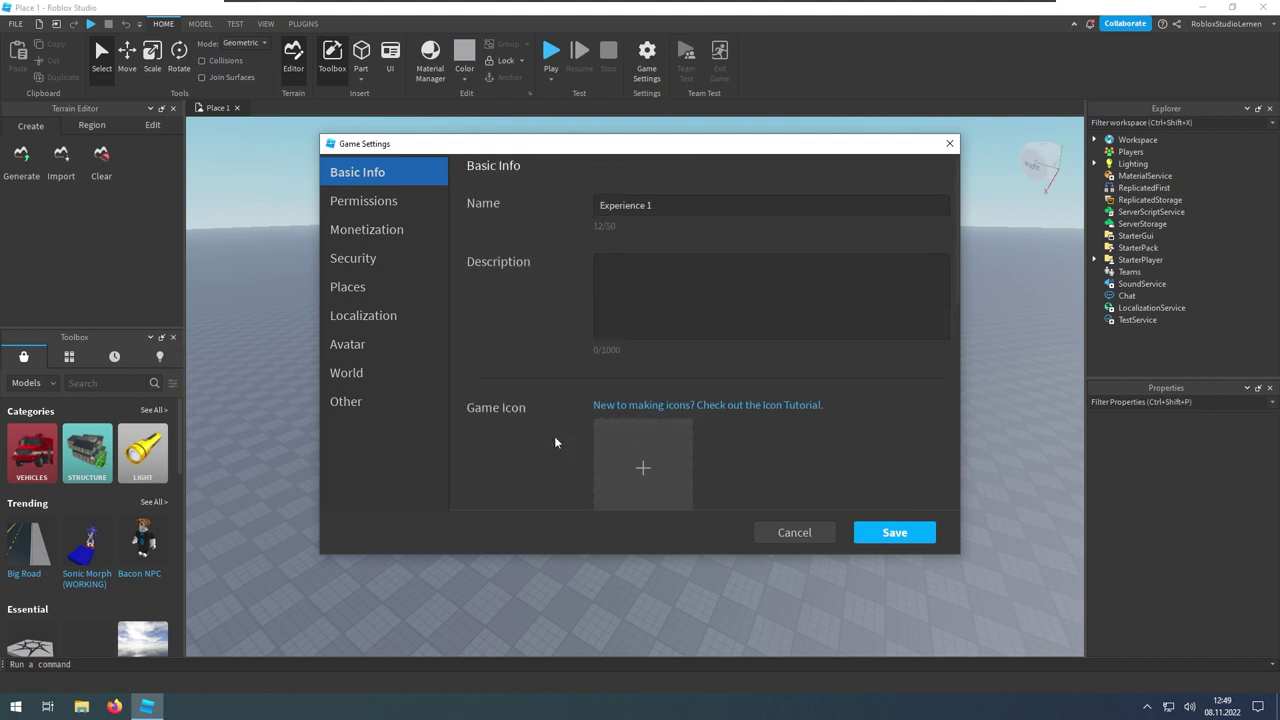
Check who can play the game in the Permissions settings, and open the badge creation page from the Monetization settings.
click(405, 203)
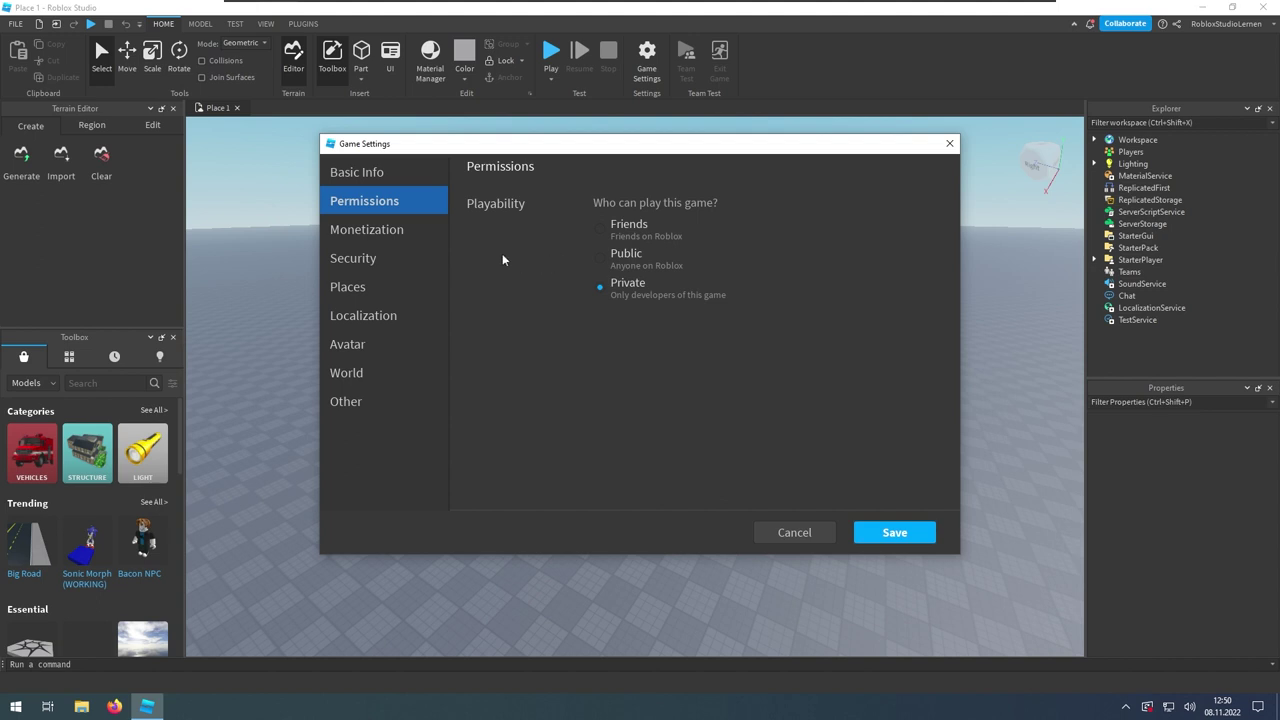
click(373, 236)
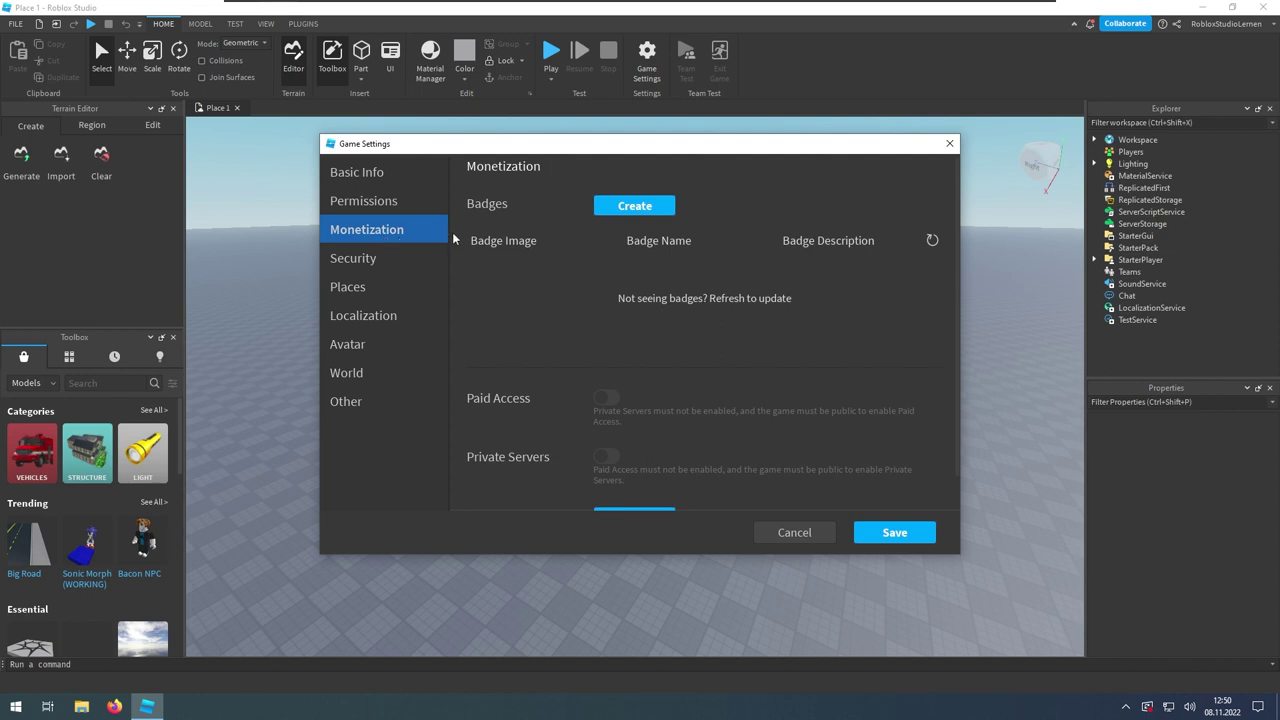
click(615, 207)
click(620, 207)
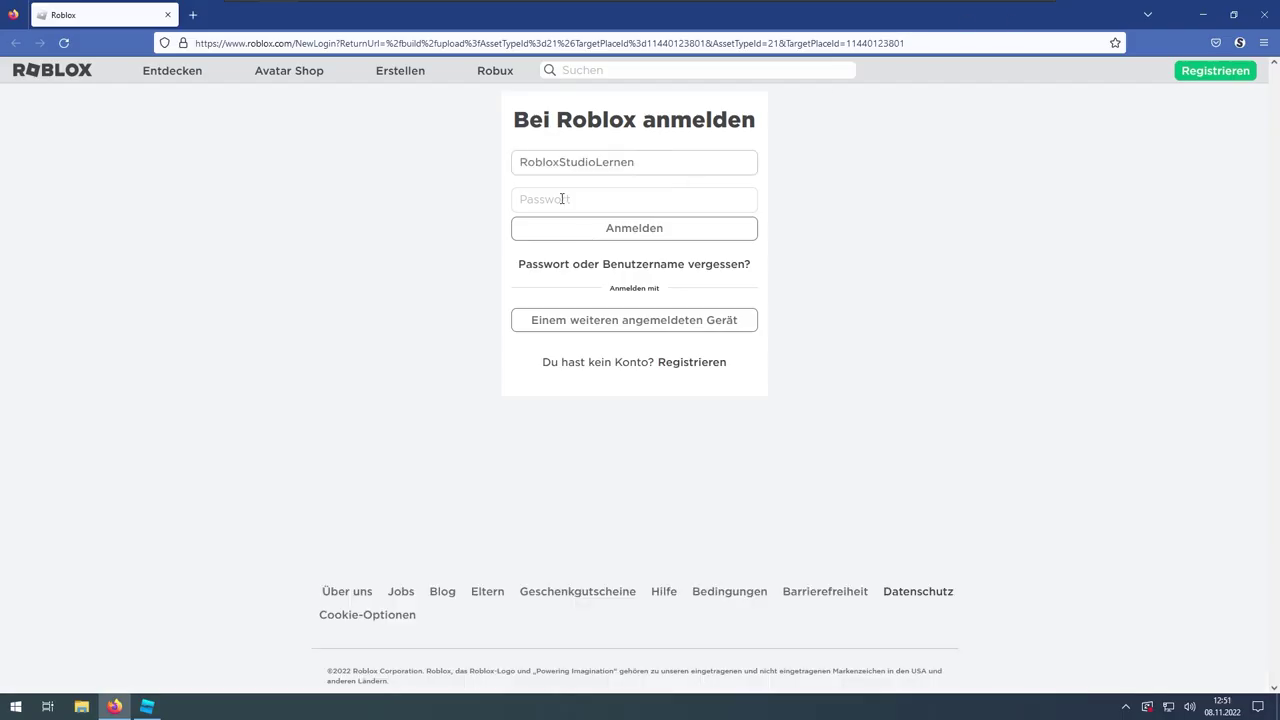
Sign in to Roblox with the account password and two-step verification, and check the badge upload form's name and description fields.
click(562, 199)
key(ctrl+v)
click(579, 230)
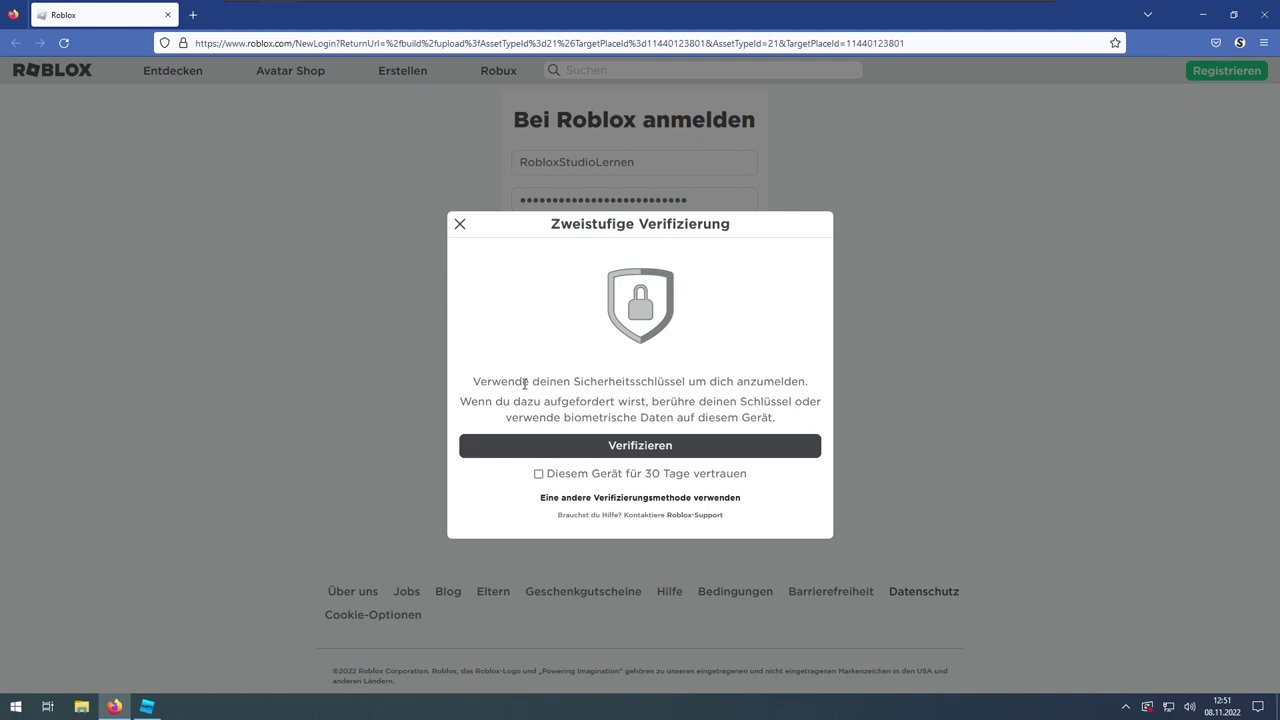
click(640, 445)
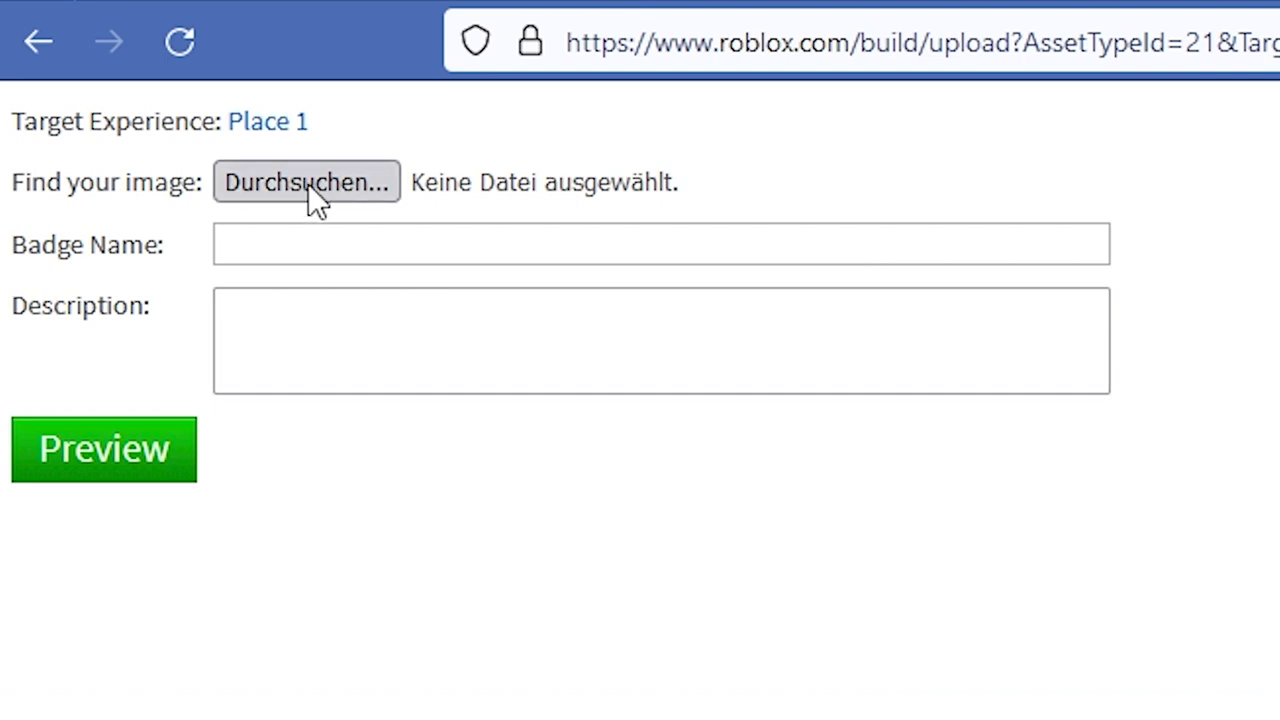
click(257, 234)
click(297, 317)
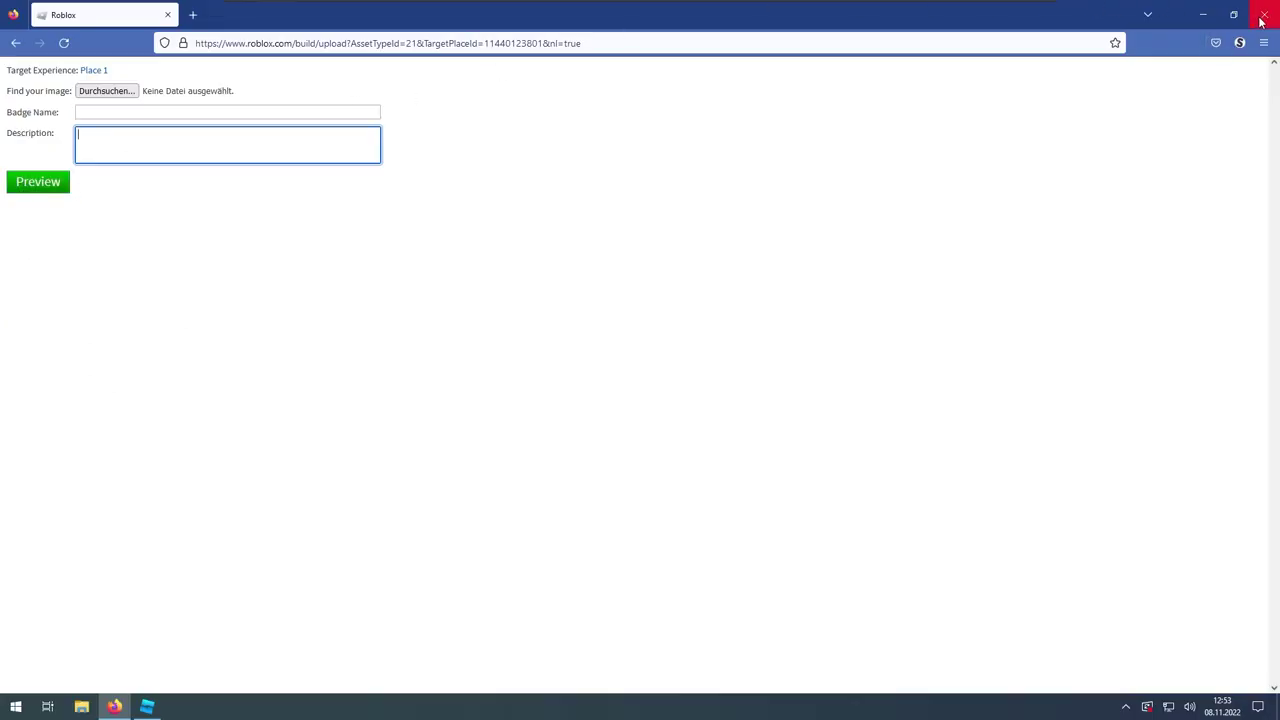
Go to create.roblox.com in the browser and open the Place 1 experience from the creations.
click(250, 43)
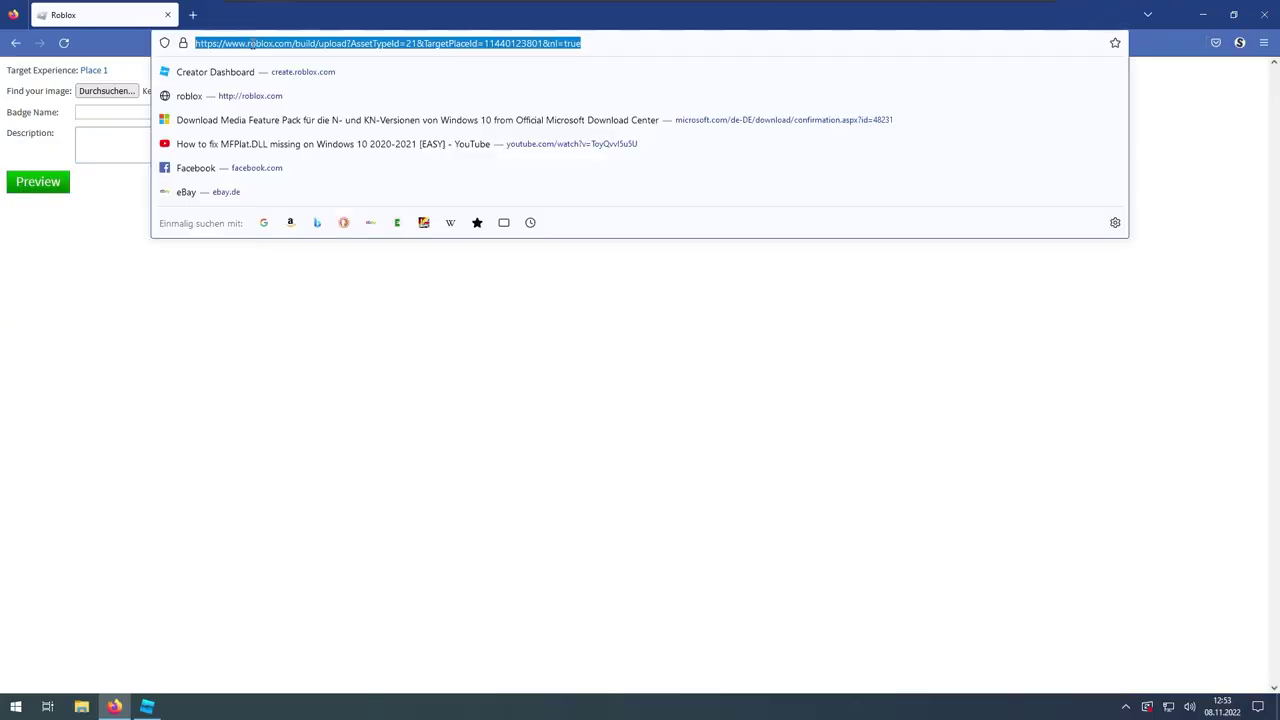
click(246, 43)
drag(246, 43, 1016, 43)
text(create.roblox.com)
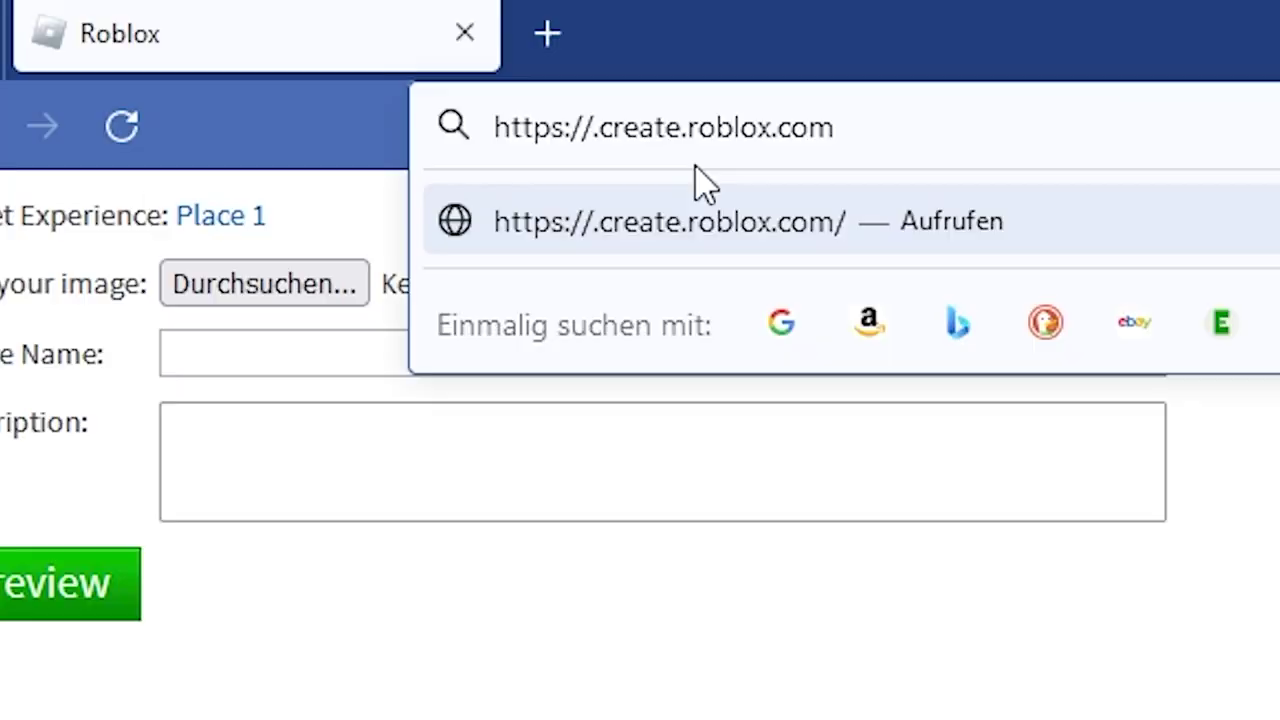
key(Return)
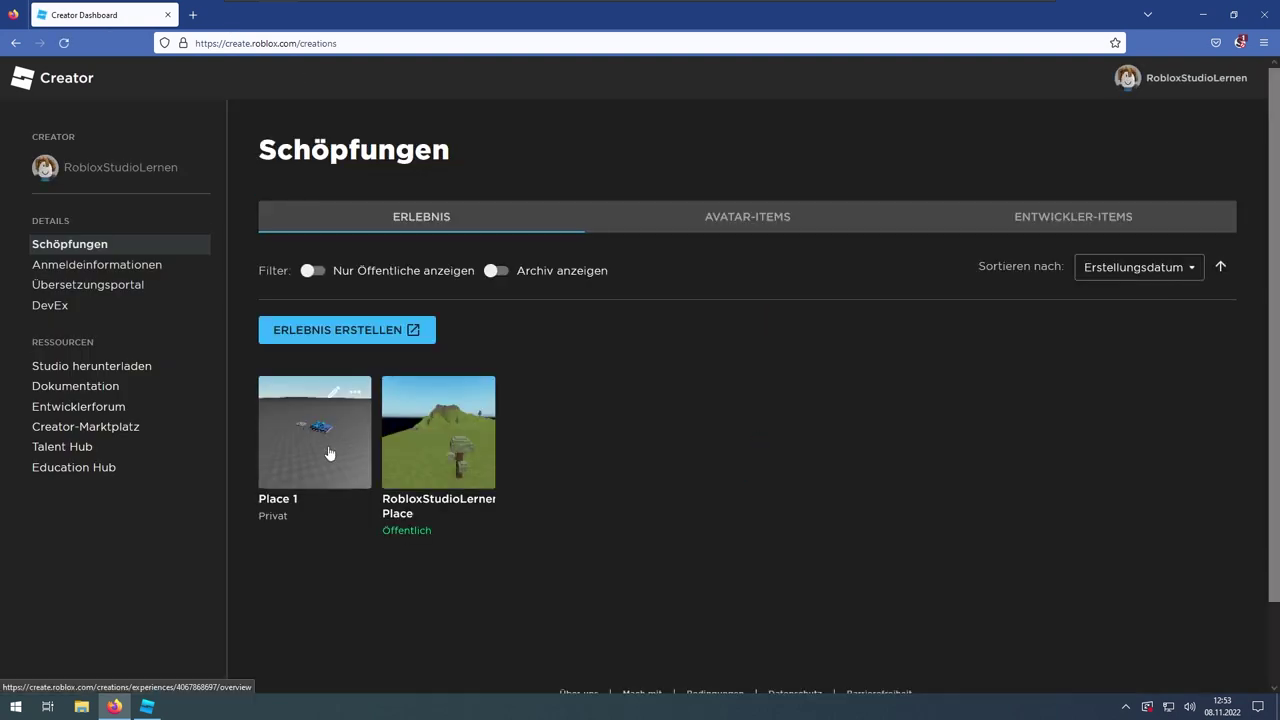
click(323, 428)
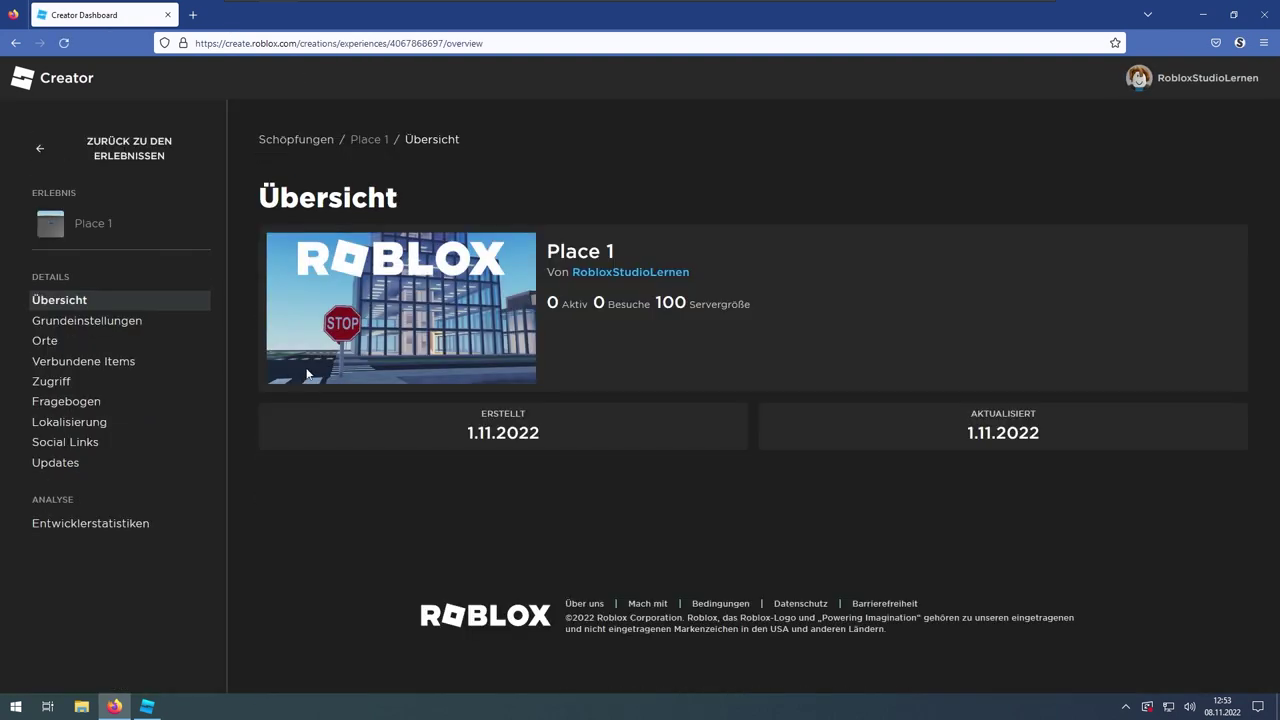
Review Place 1's basic settings, including its name and the privacy notice, and view the experience's list of places.
click(105, 325)
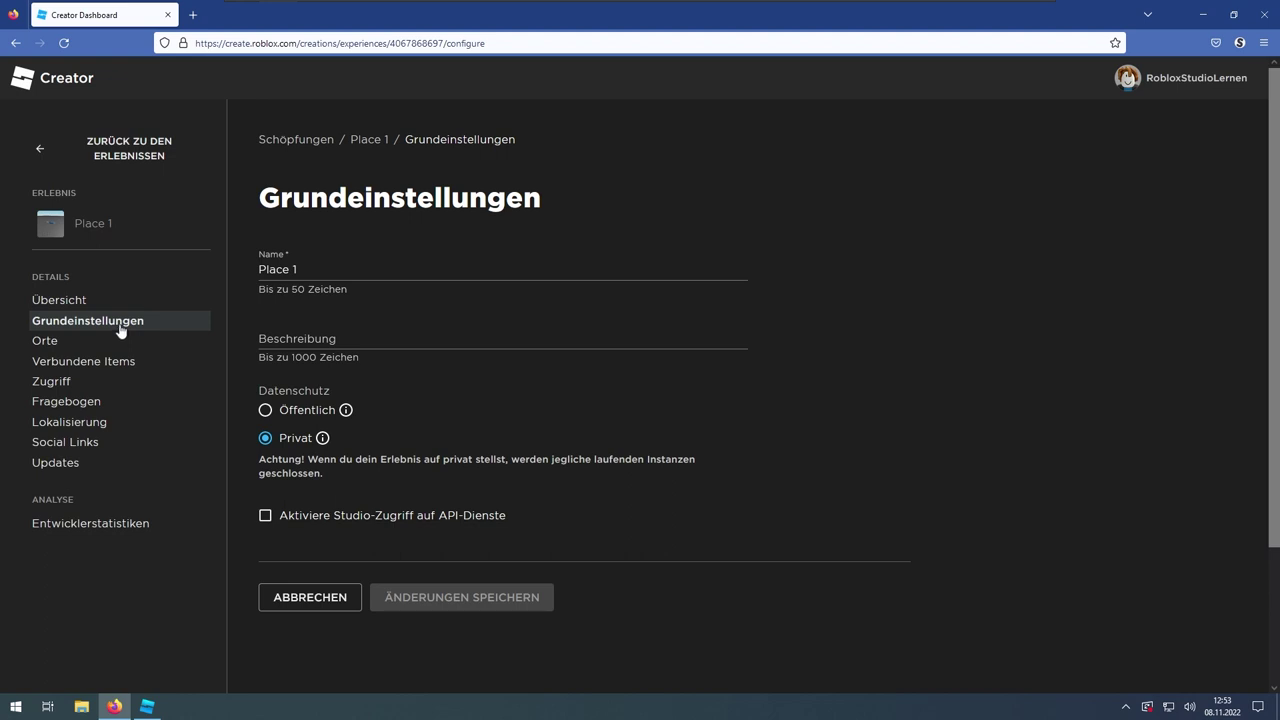
click(315, 265)
drag(273, 462, 498, 460)
click(493, 457)
click(45, 341)
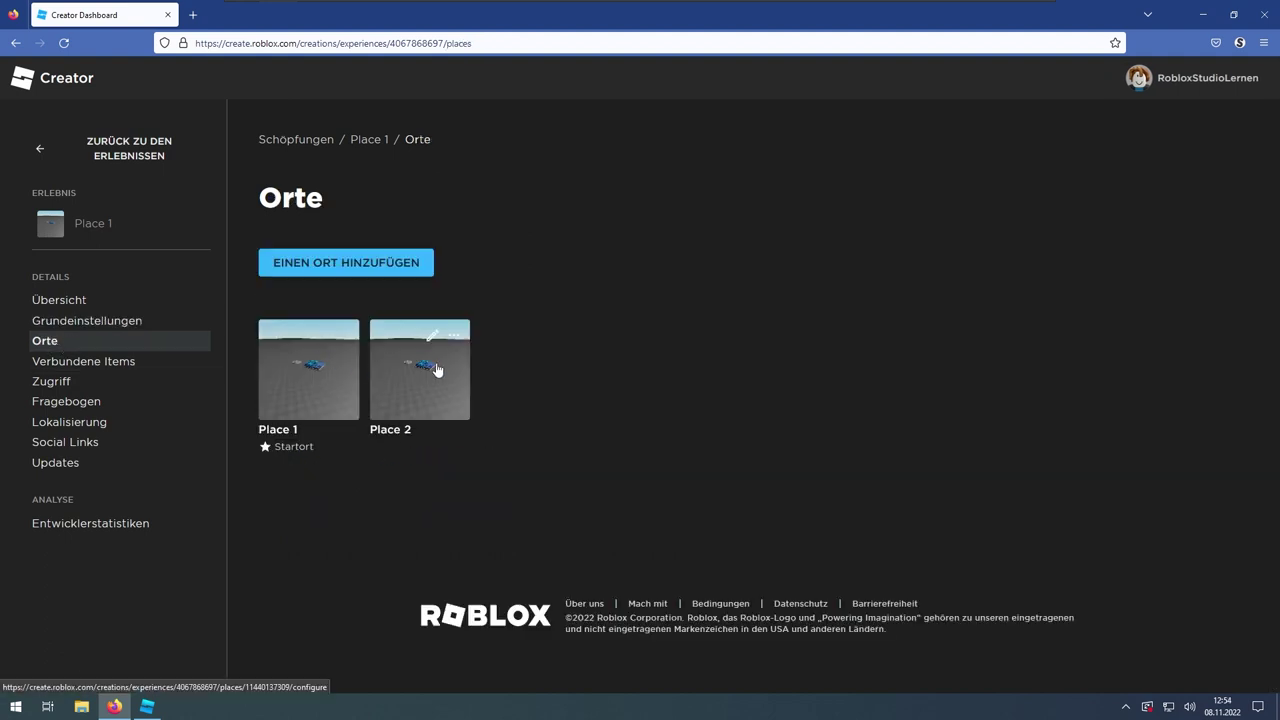
Examine the badge creation form under Place 1's associated items, read the note on badge costs, and close the browser.
click(95, 362)
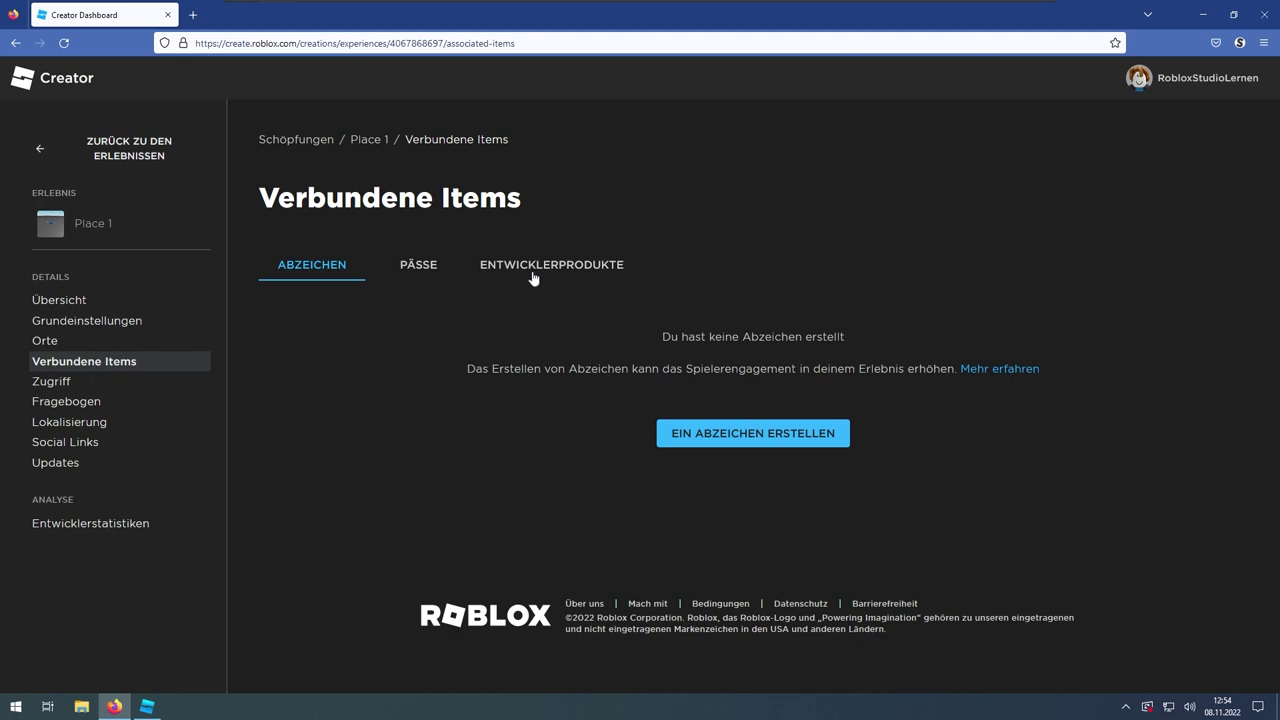
click(734, 440)
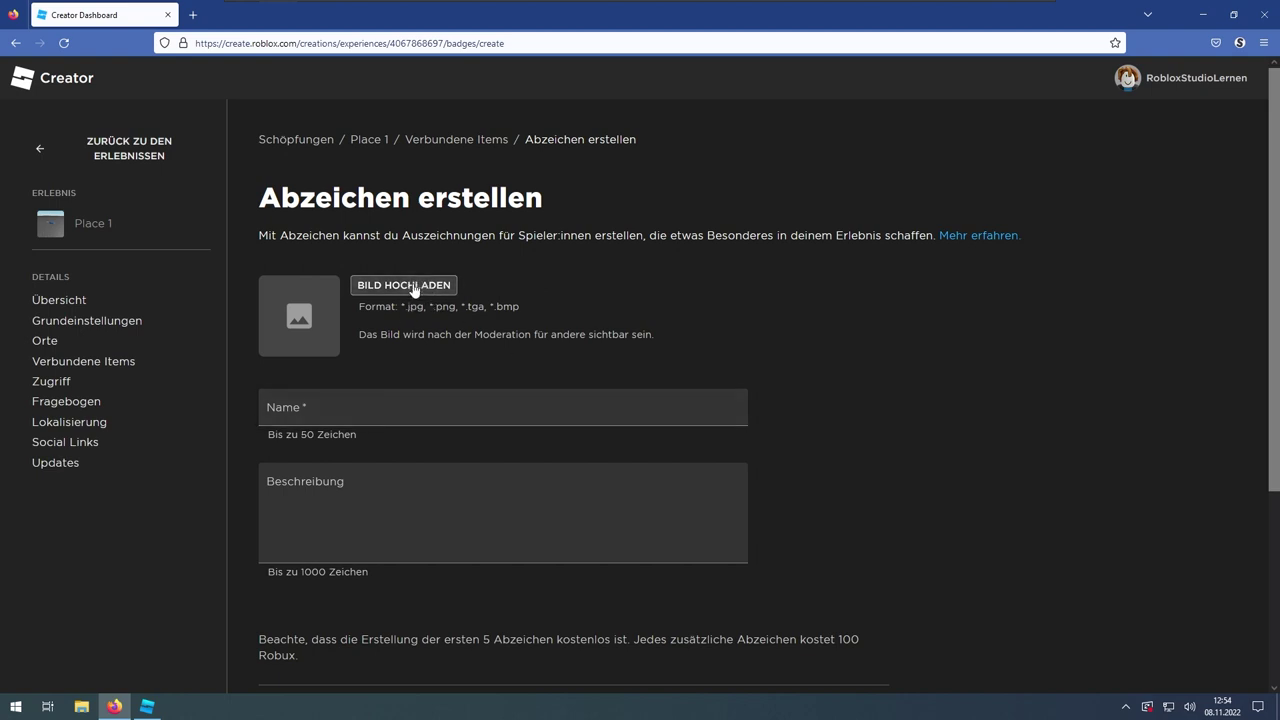
click(337, 405)
click(316, 500)
scroll(319, 499, down, 2)
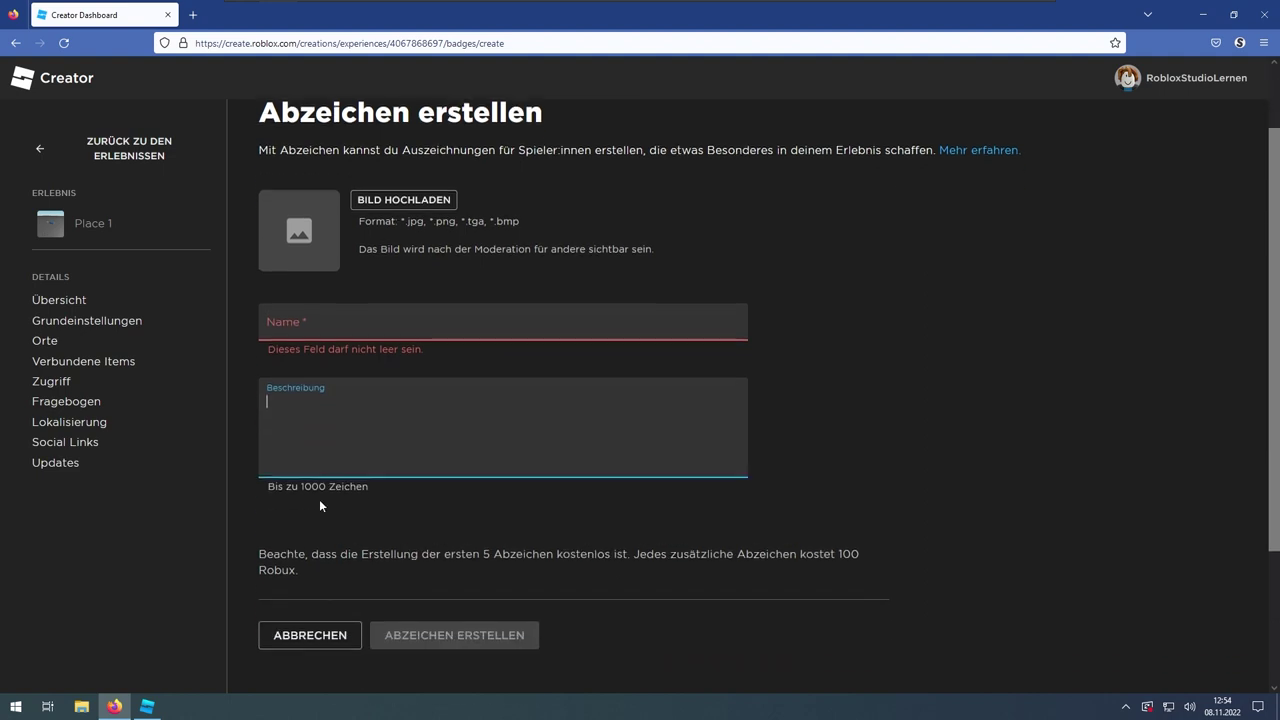
drag(258, 506, 802, 522)
click(801, 526)
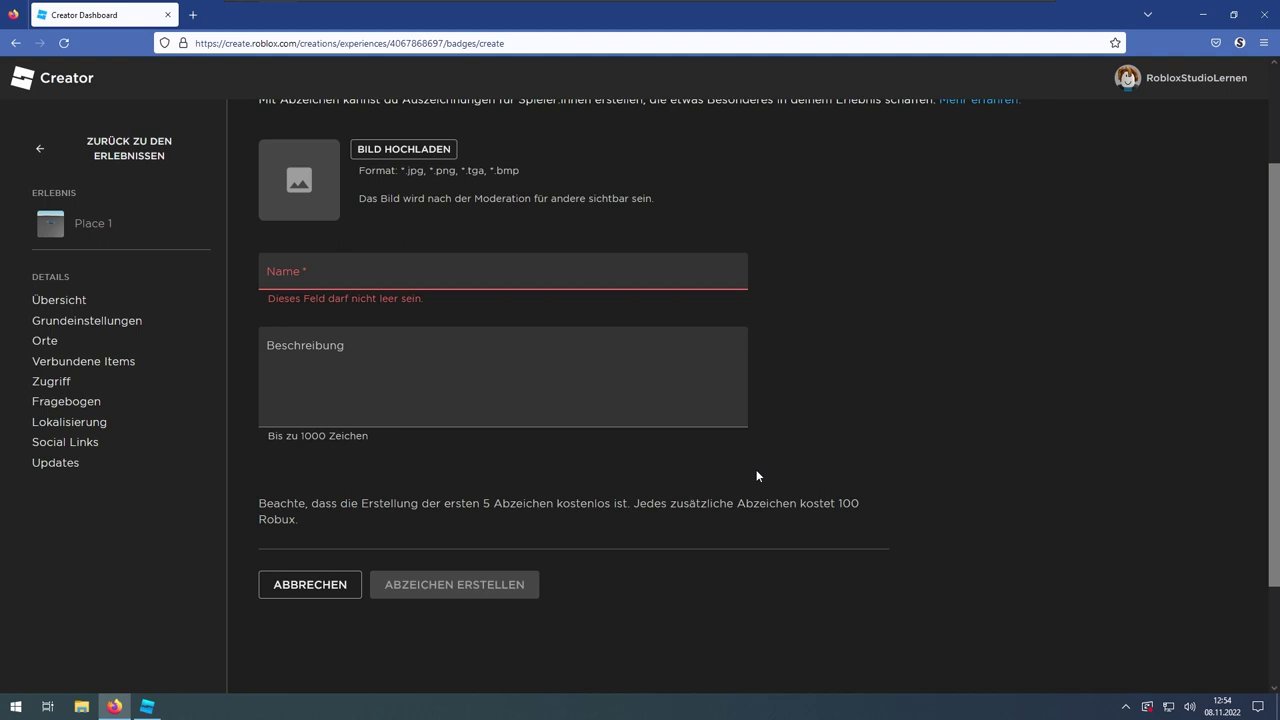
drag(538, 506, 466, 506)
click(554, 493)
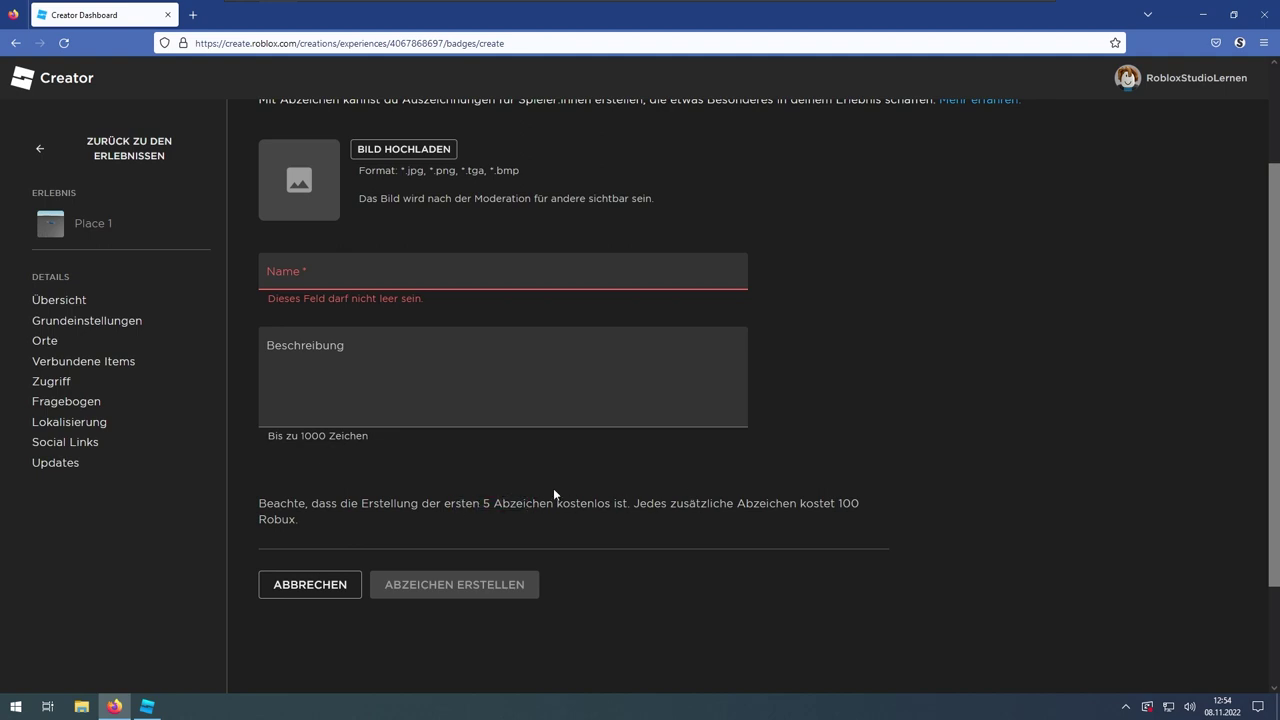
click(1262, 14)
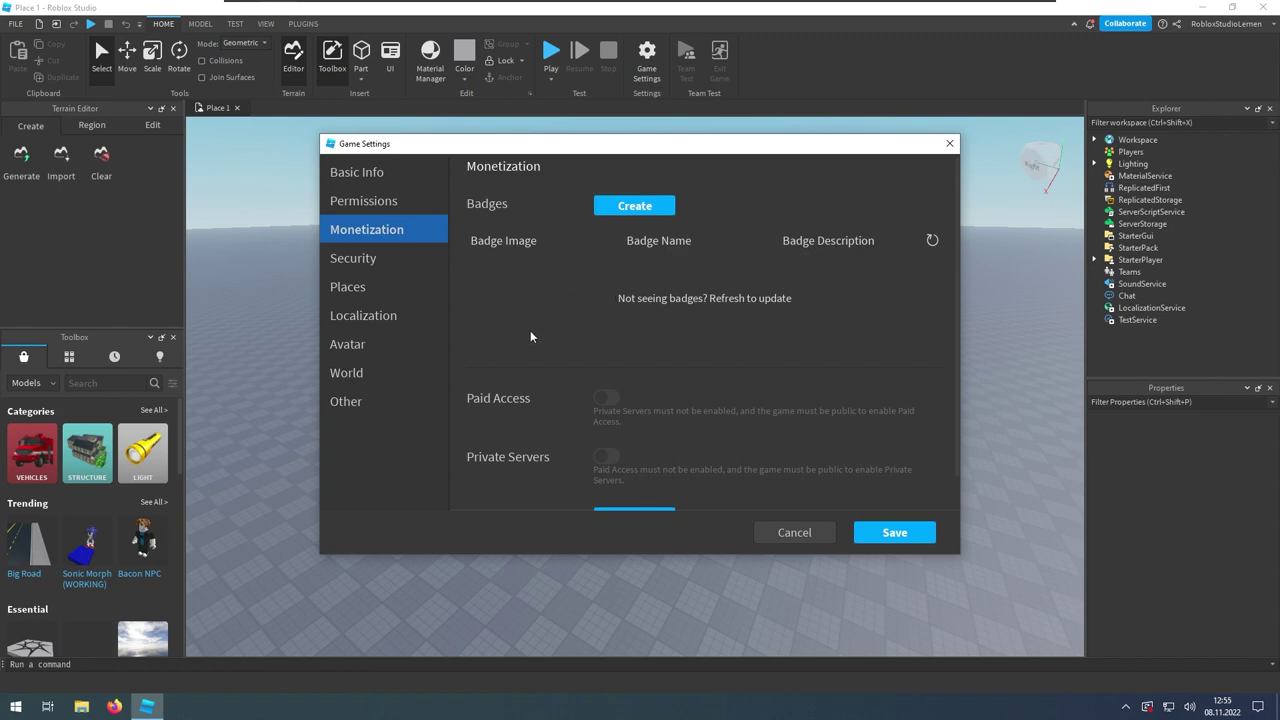
Review the remaining Monetization options and the Security settings, switching Allow HTTP Requests on and back off.
scroll(560, 340, down, 1)
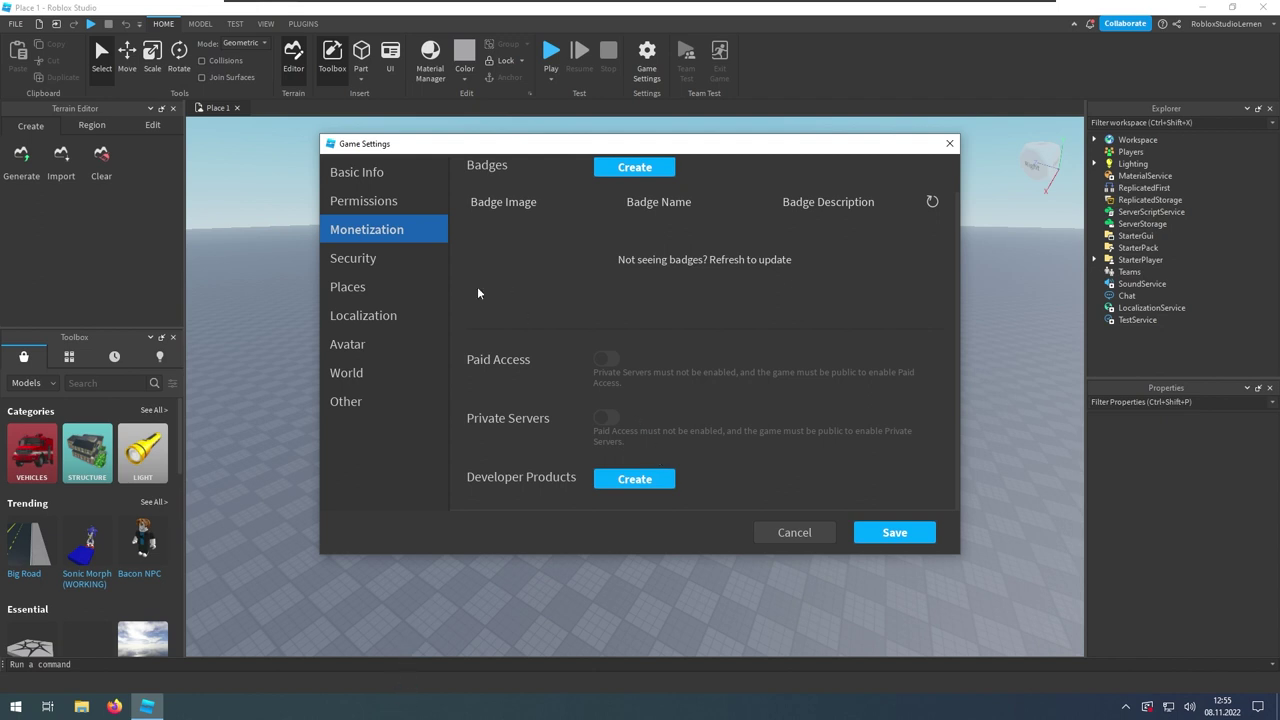
click(376, 257)
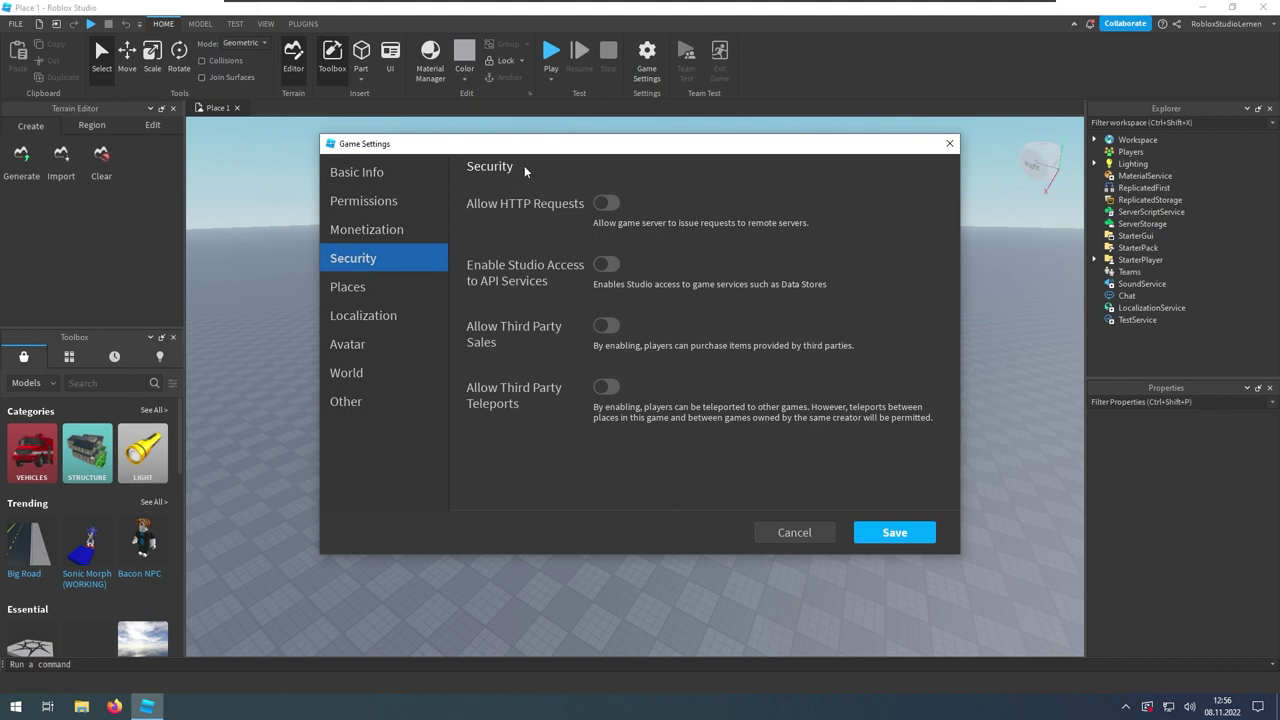
click(605, 204)
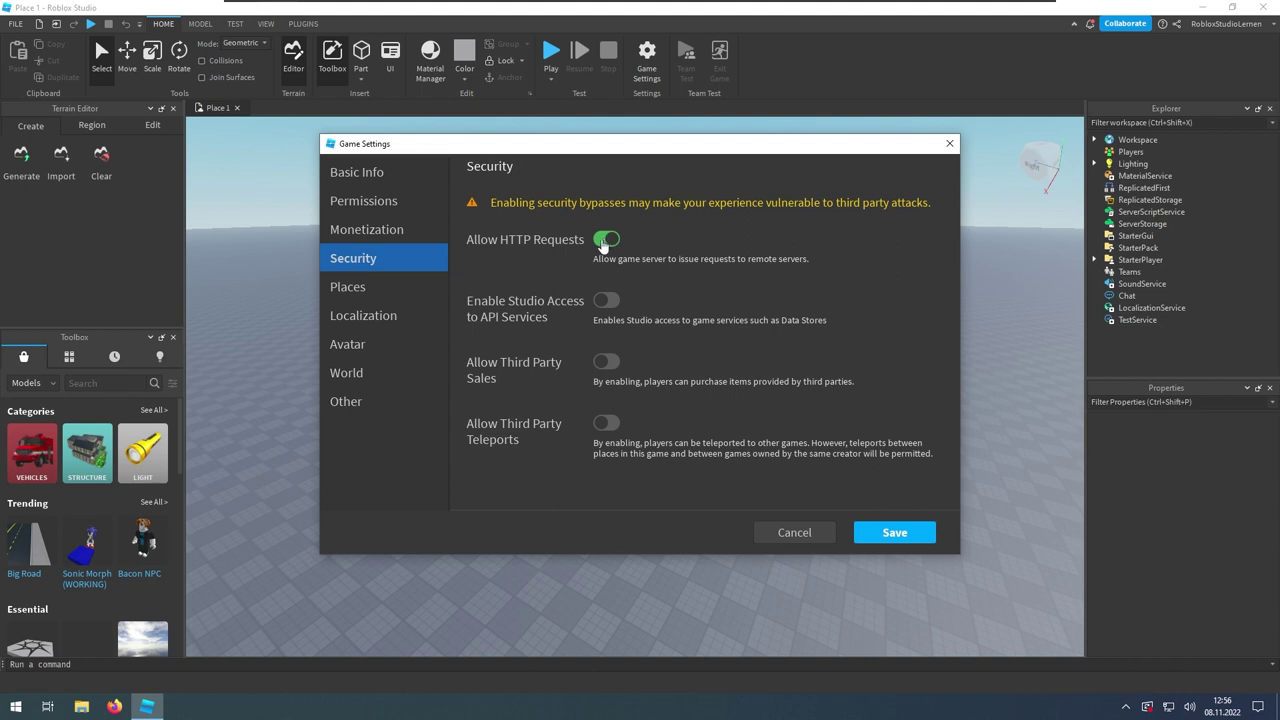
click(603, 241)
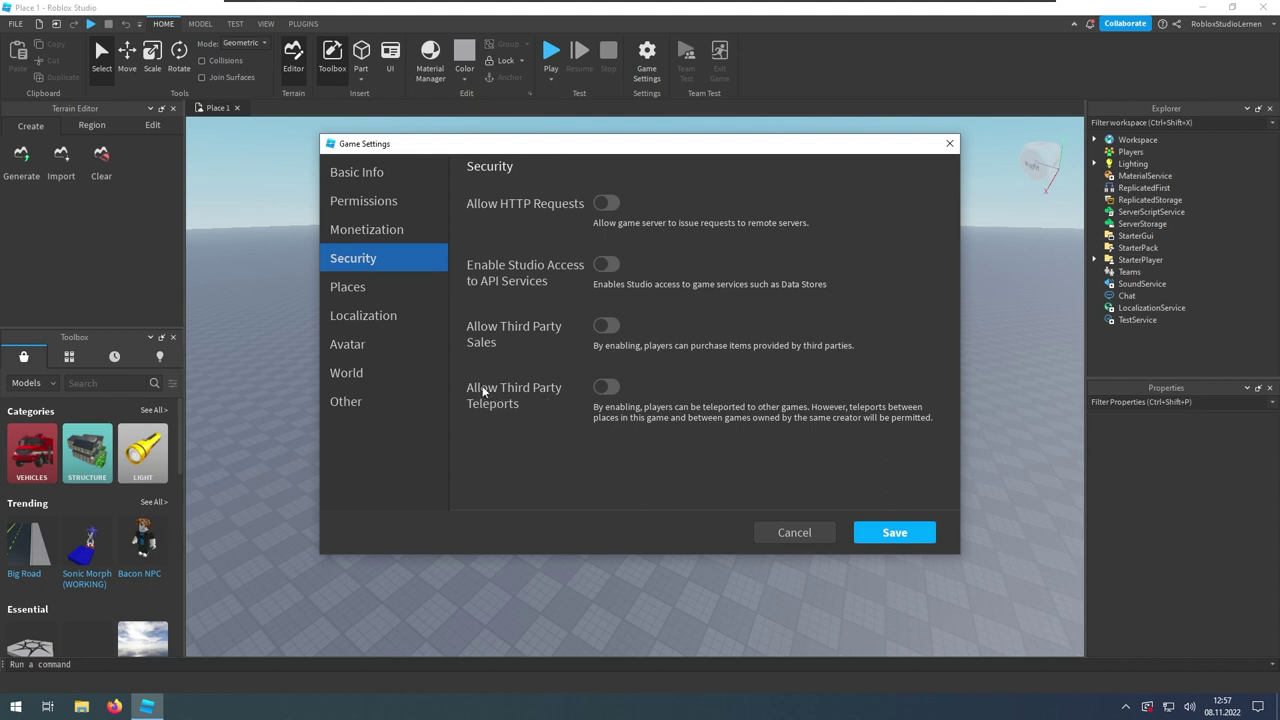
Examine Place 1's configuration in the Places settings, including max players, server fill, copying and version history, and return to the places list.
click(407, 295)
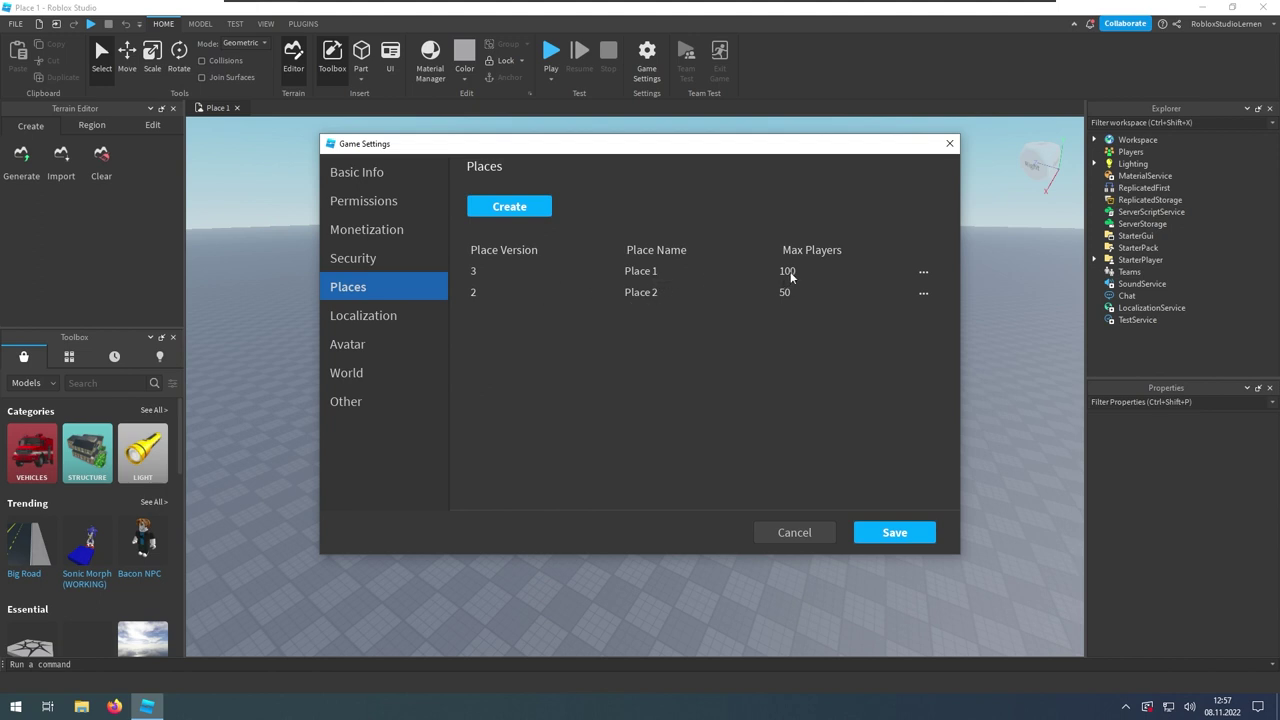
click(923, 272)
click(875, 290)
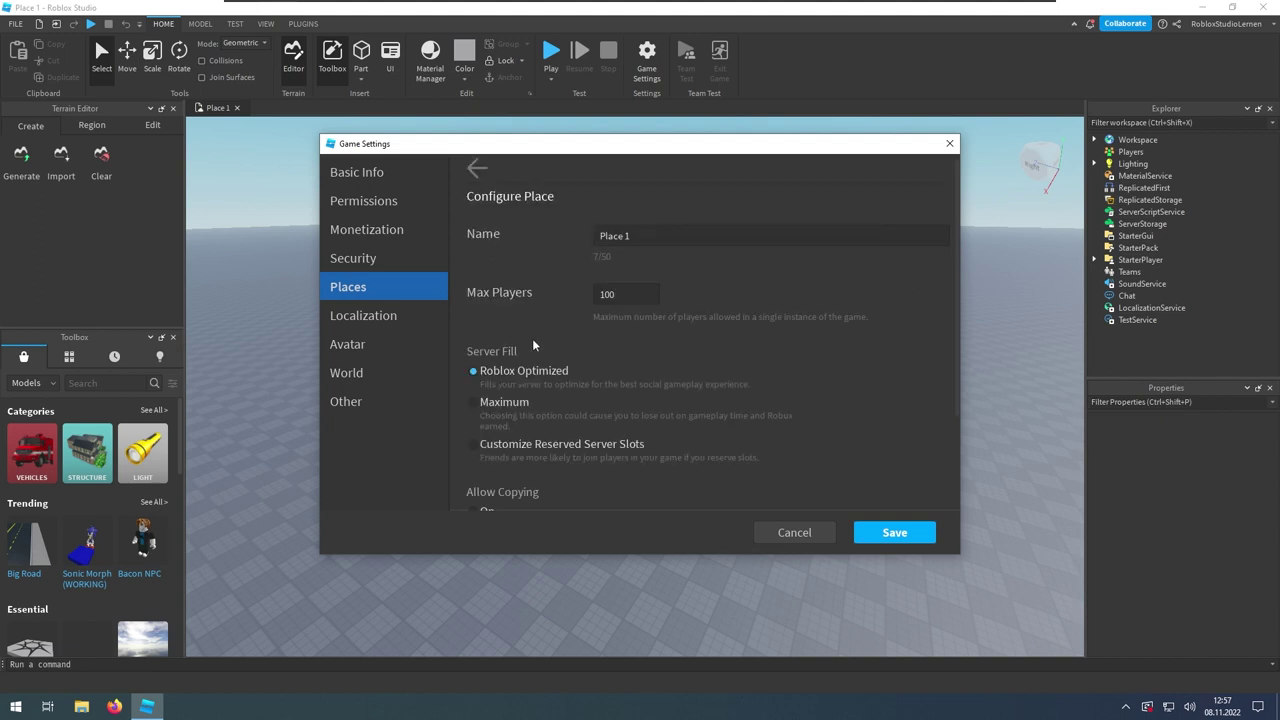
scroll(532, 339, down, 3)
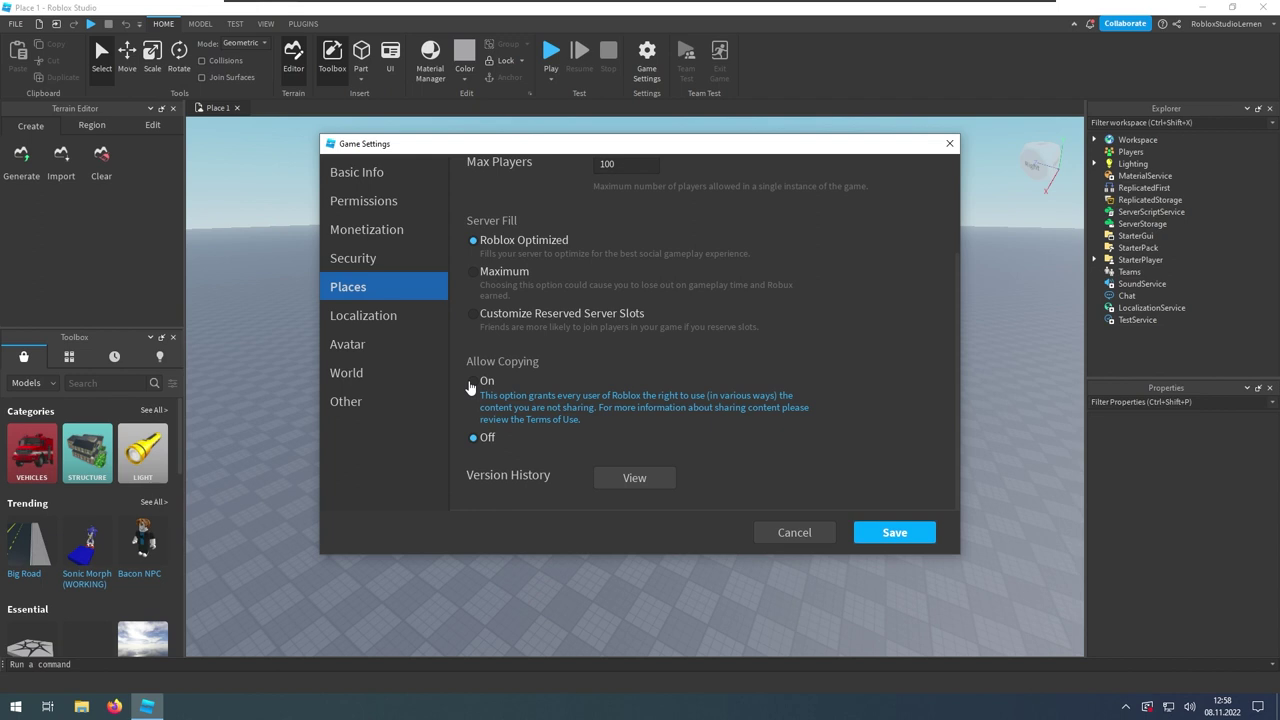
scroll(473, 386, up, 2)
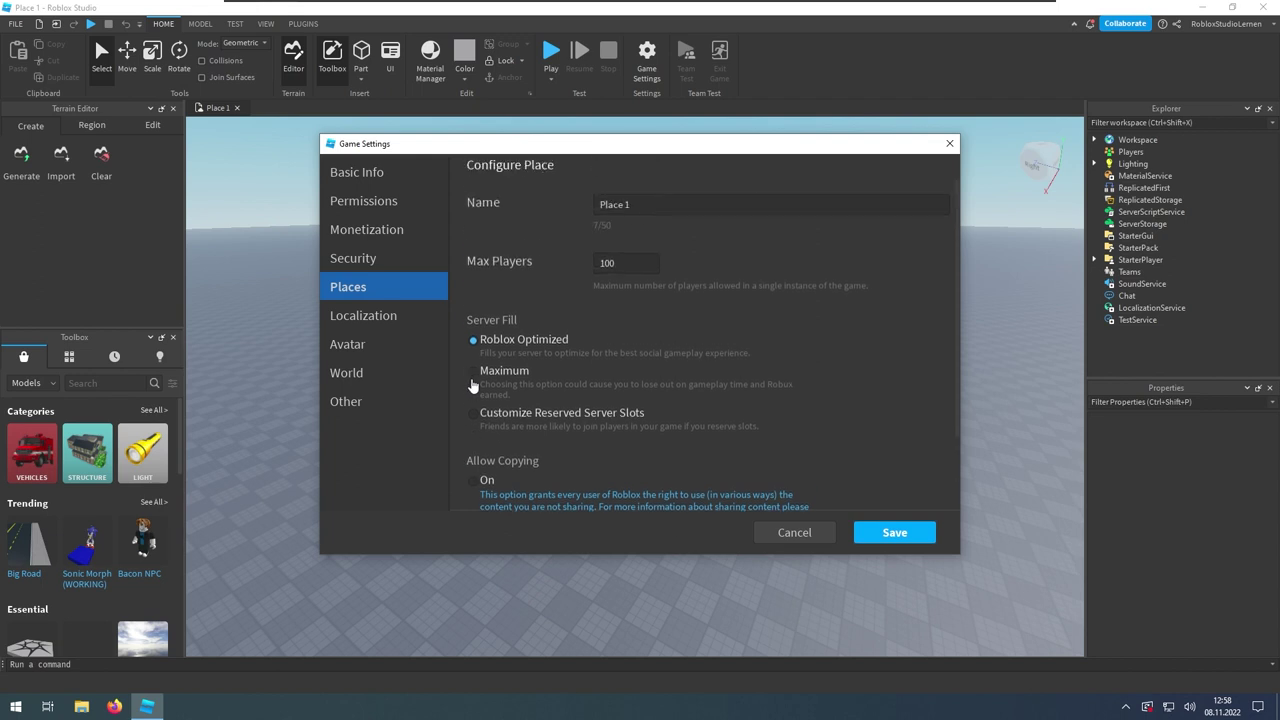
scroll(478, 396, down, 2)
scroll(487, 408, up, 2)
scroll(487, 408, down, 2)
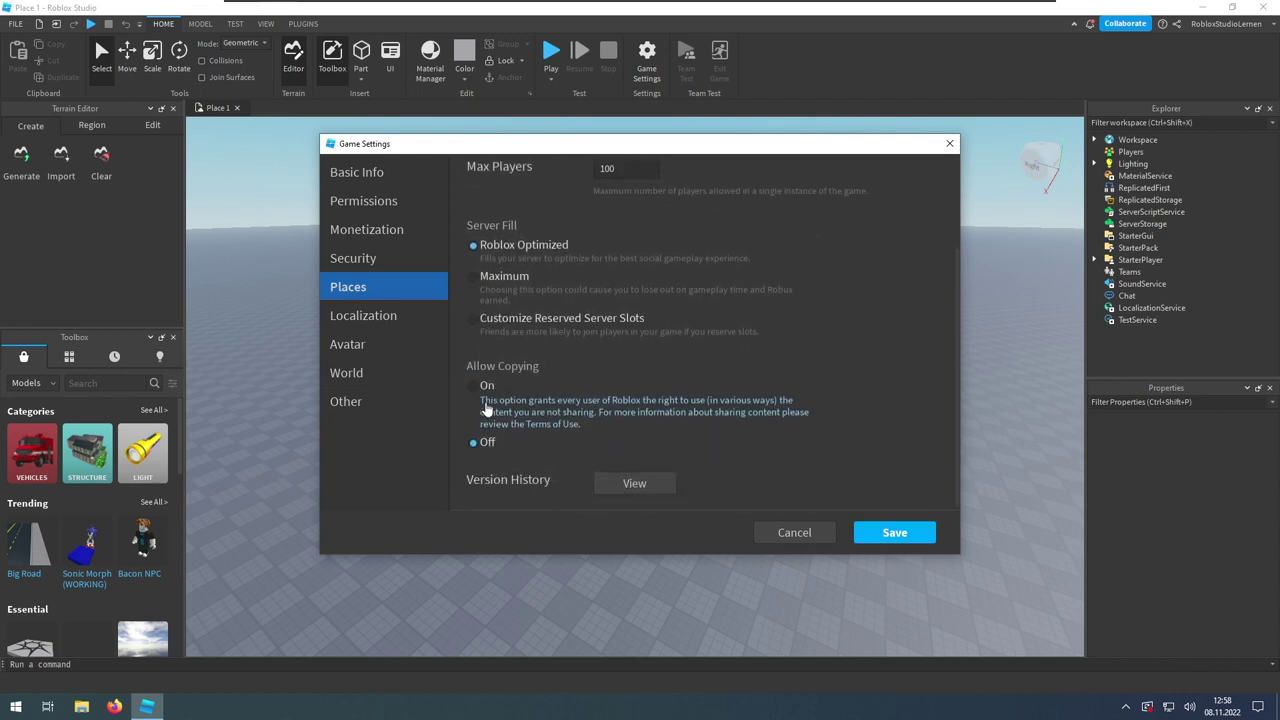
scroll(520, 410, up, 2)
click(474, 163)
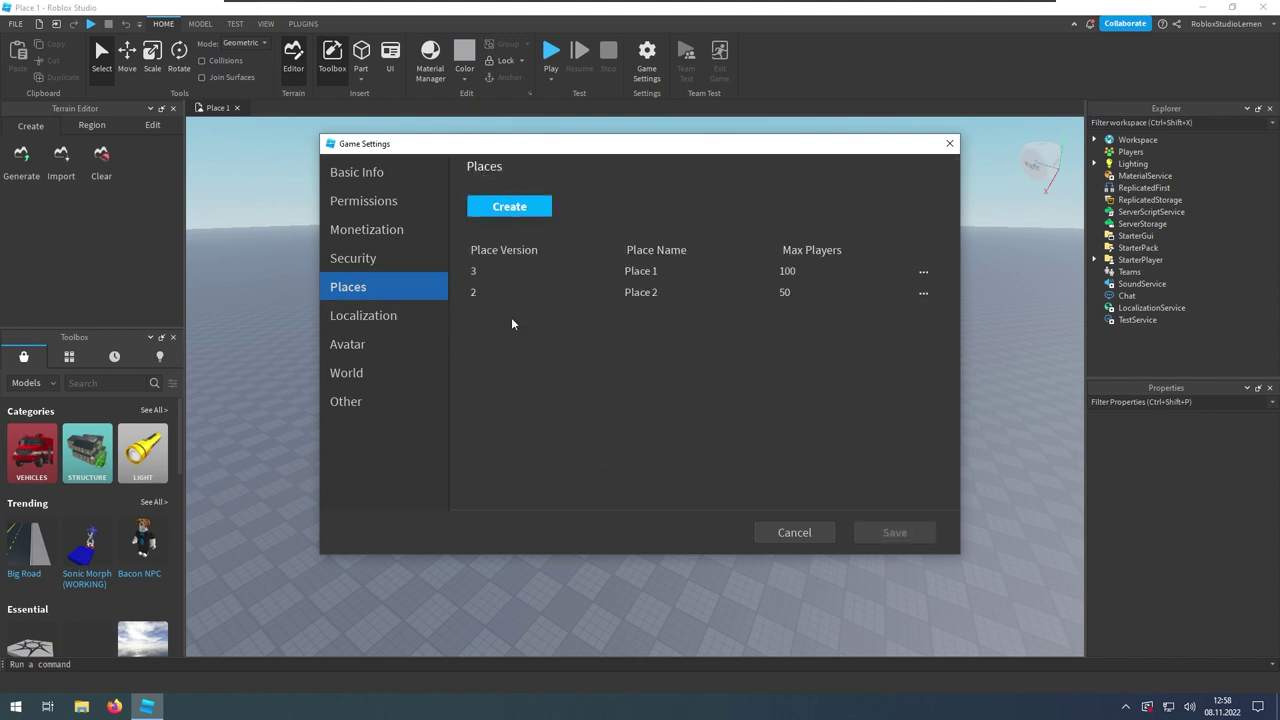
Examine the Localization settings, including the available source languages, automatic text capture, translated content and automatic translation.
click(393, 318)
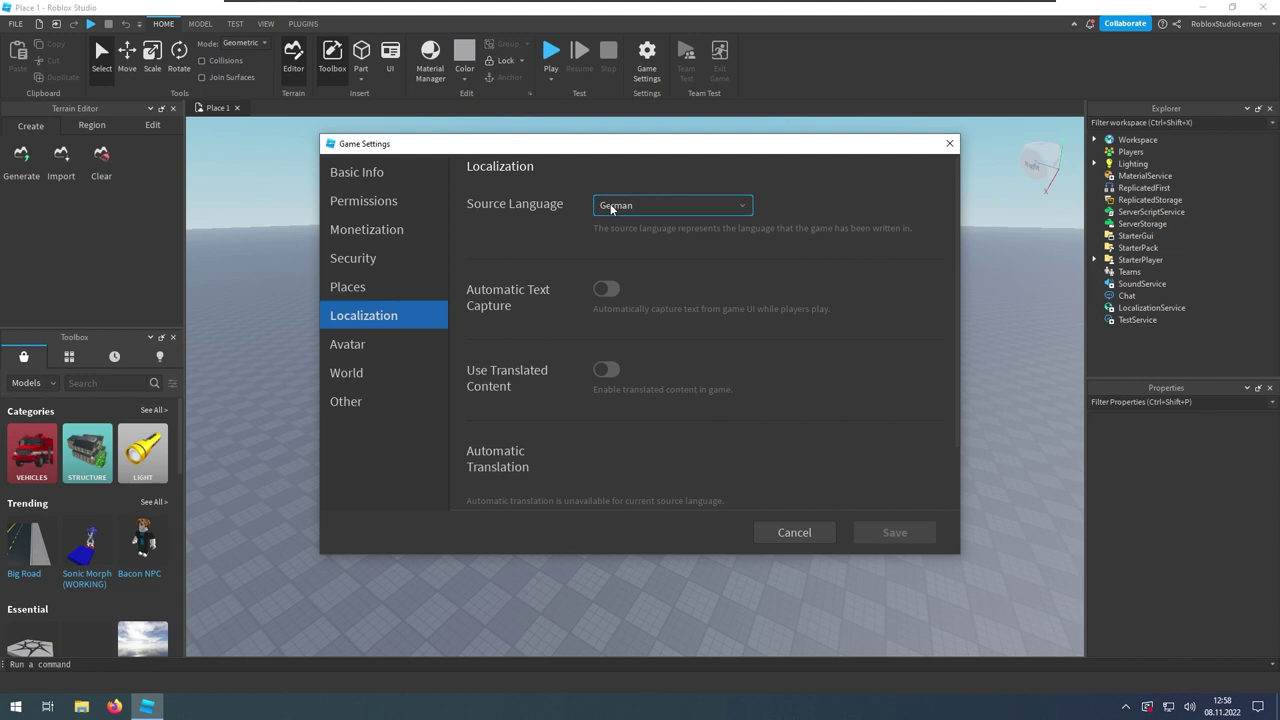
click(611, 208)
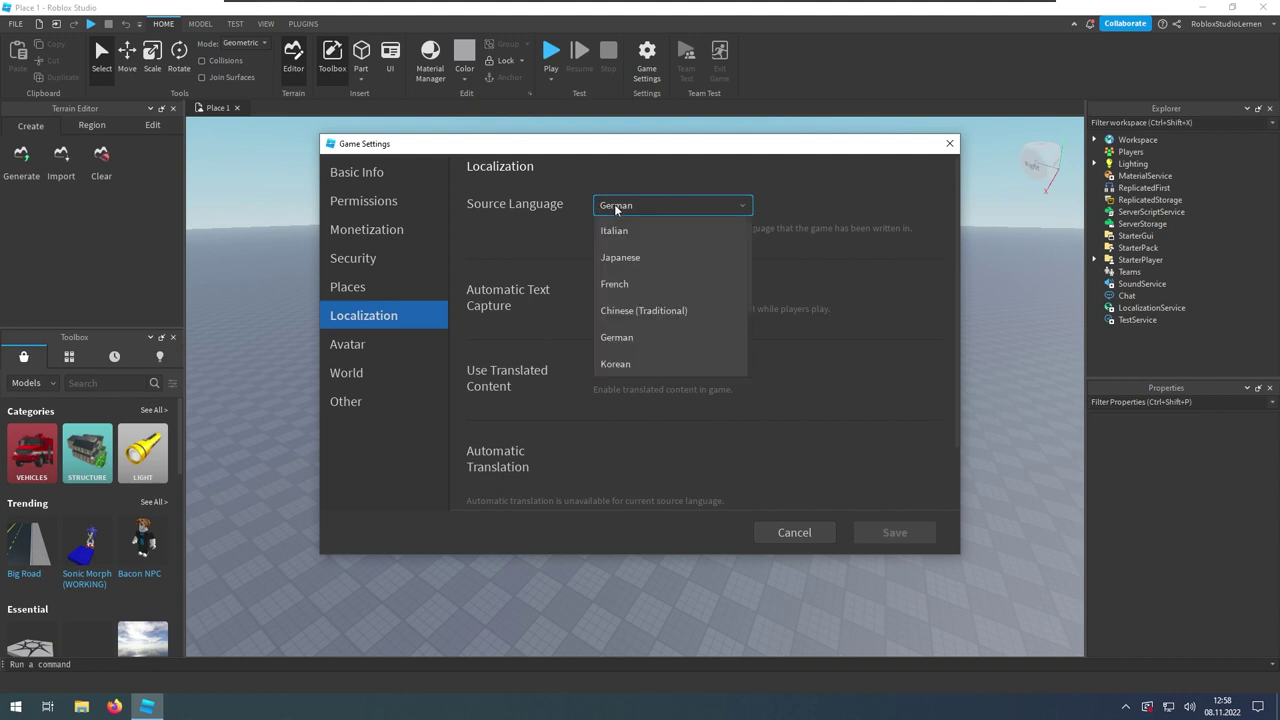
click(616, 209)
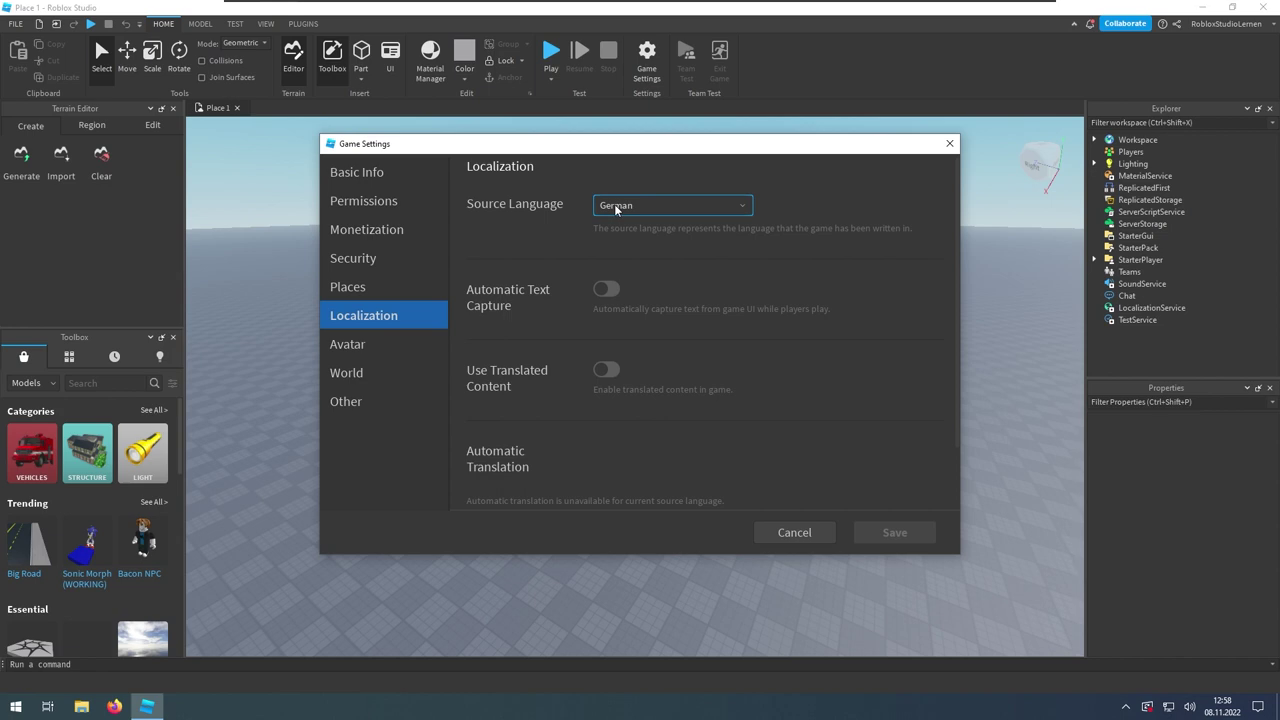
click(616, 209)
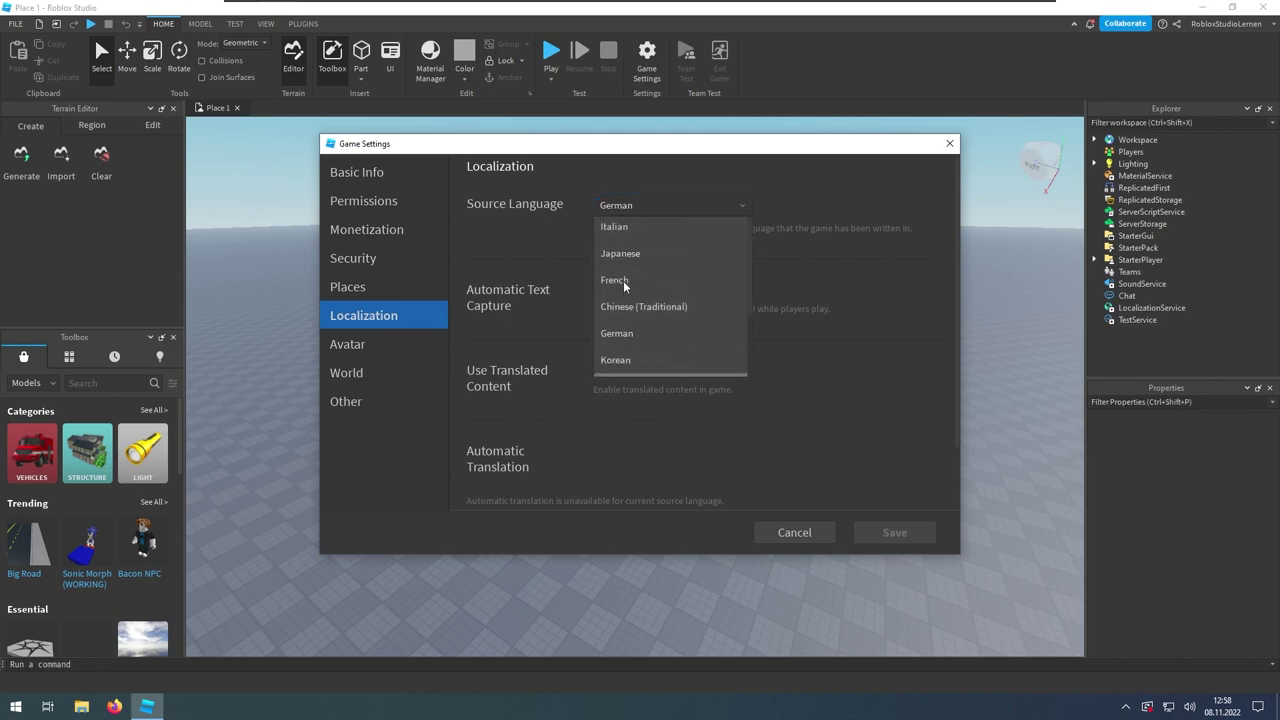
click(540, 248)
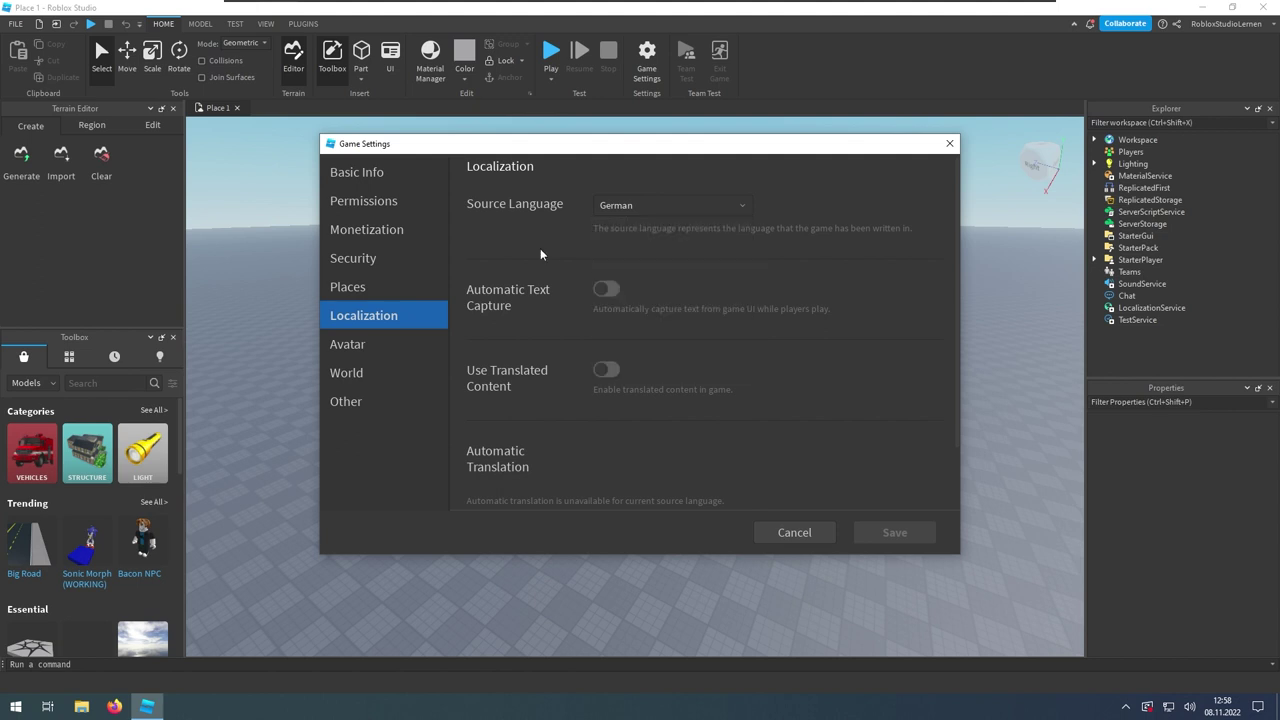
scroll(580, 365, down, 1)
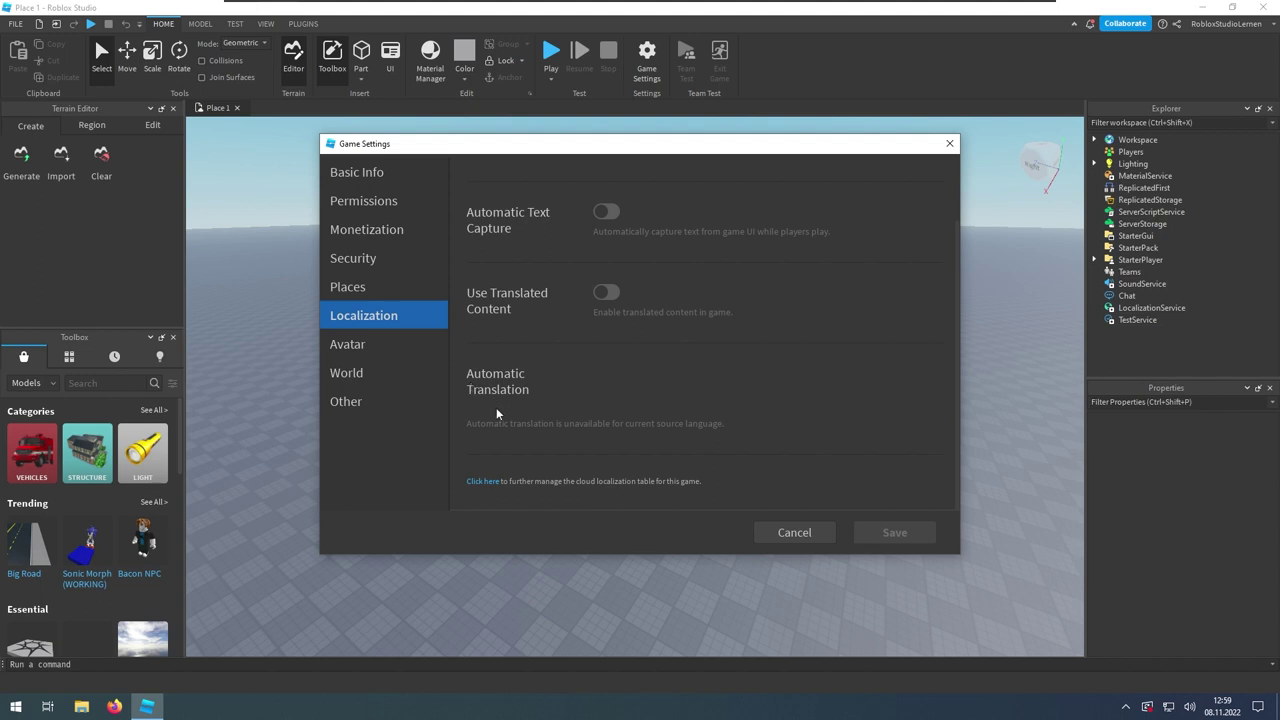
scroll(496, 407, up, 1)
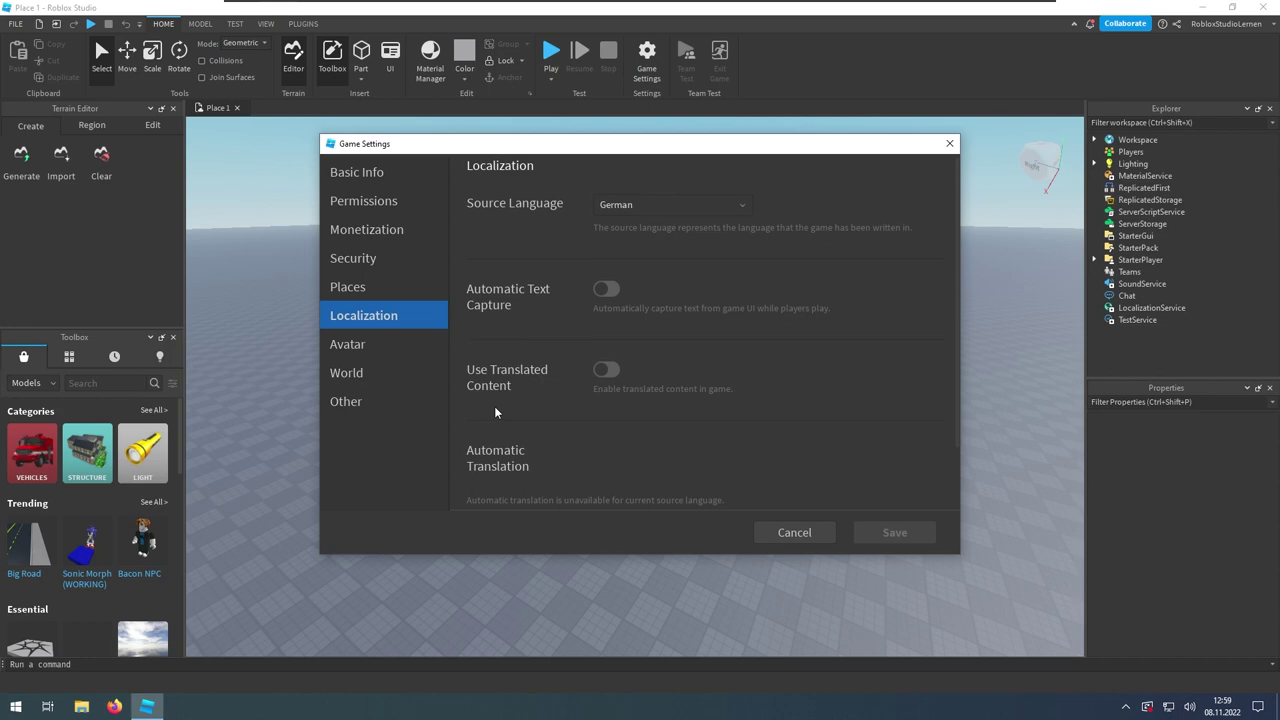
Set the game's source language to English and check the languages offered for automatic translation.
click(655, 207)
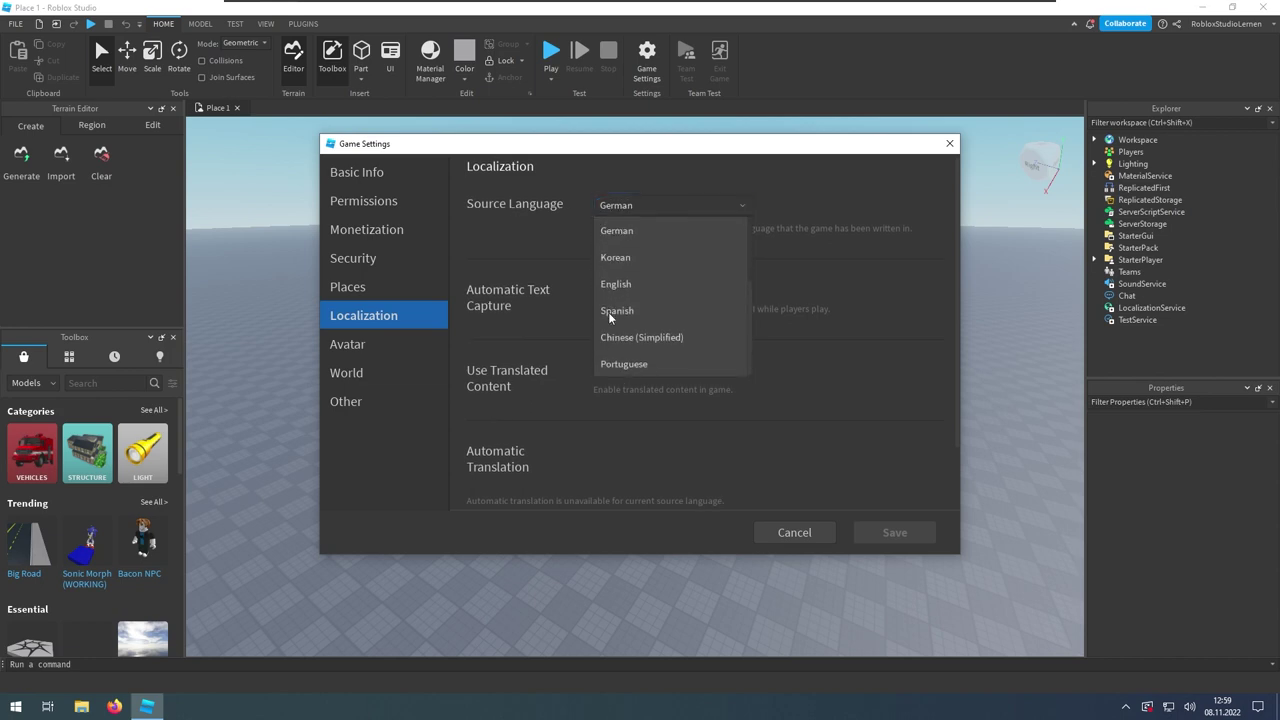
click(618, 284)
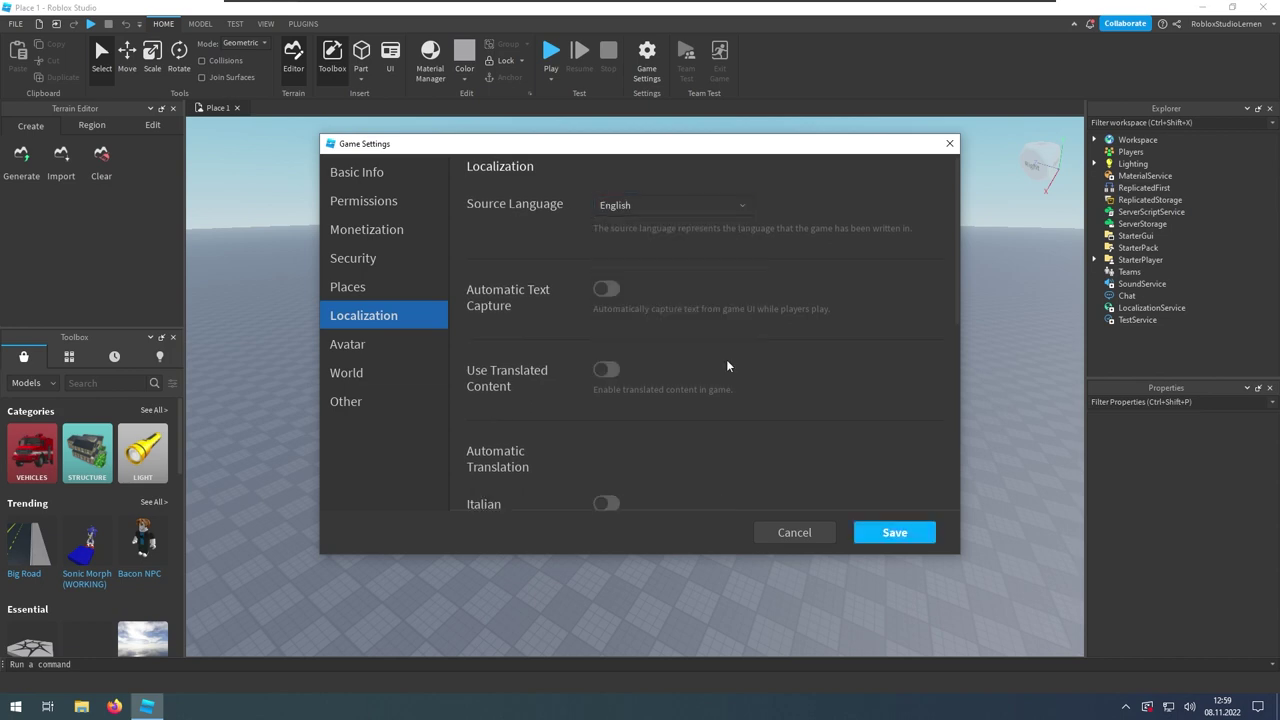
scroll(727, 366, down, 3)
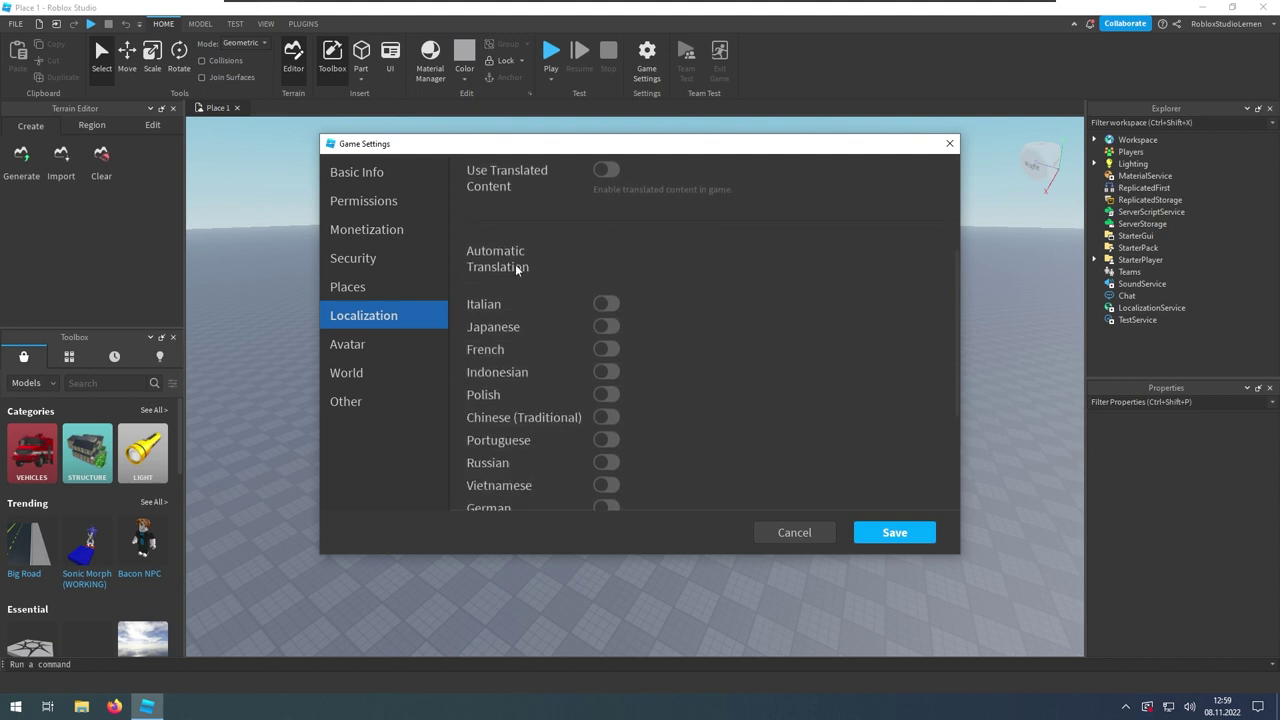
Enable automatic translation for all listed languages, from Italian through Chinese (Simplified) and Spanish.
scroll(515, 264, down, 2)
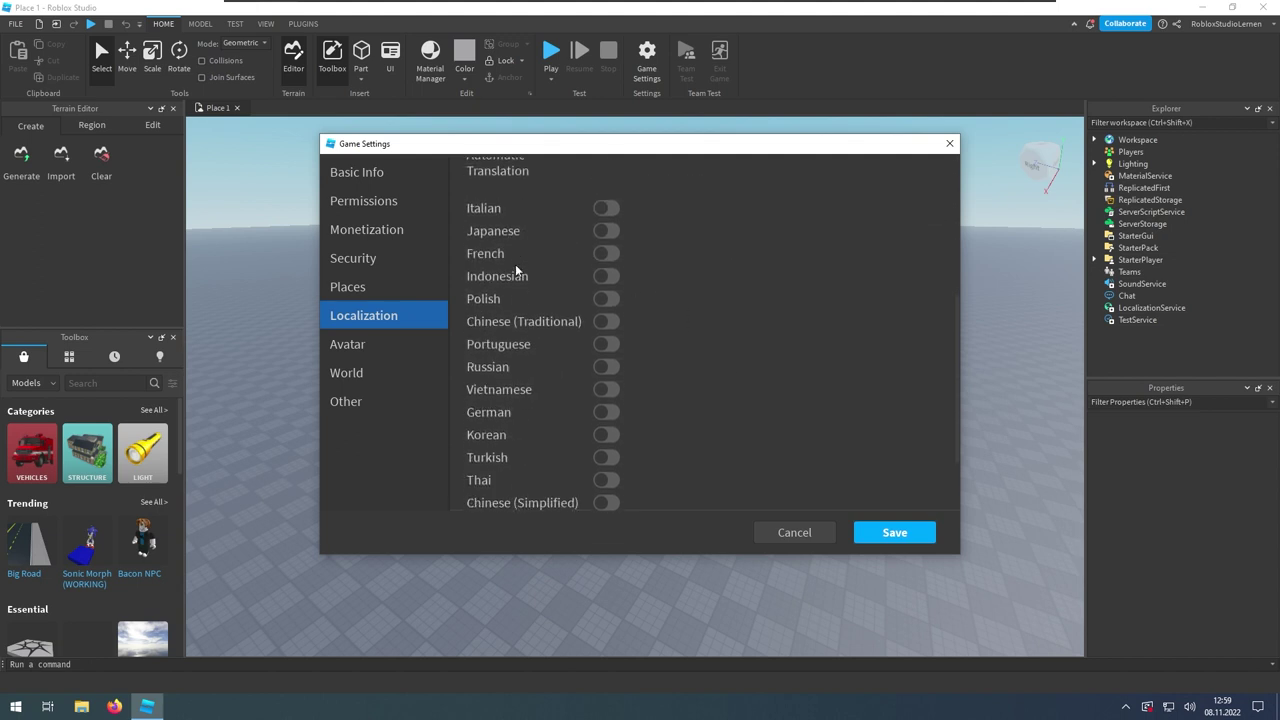
click(605, 205)
click(606, 227)
click(607, 250)
click(607, 272)
click(607, 294)
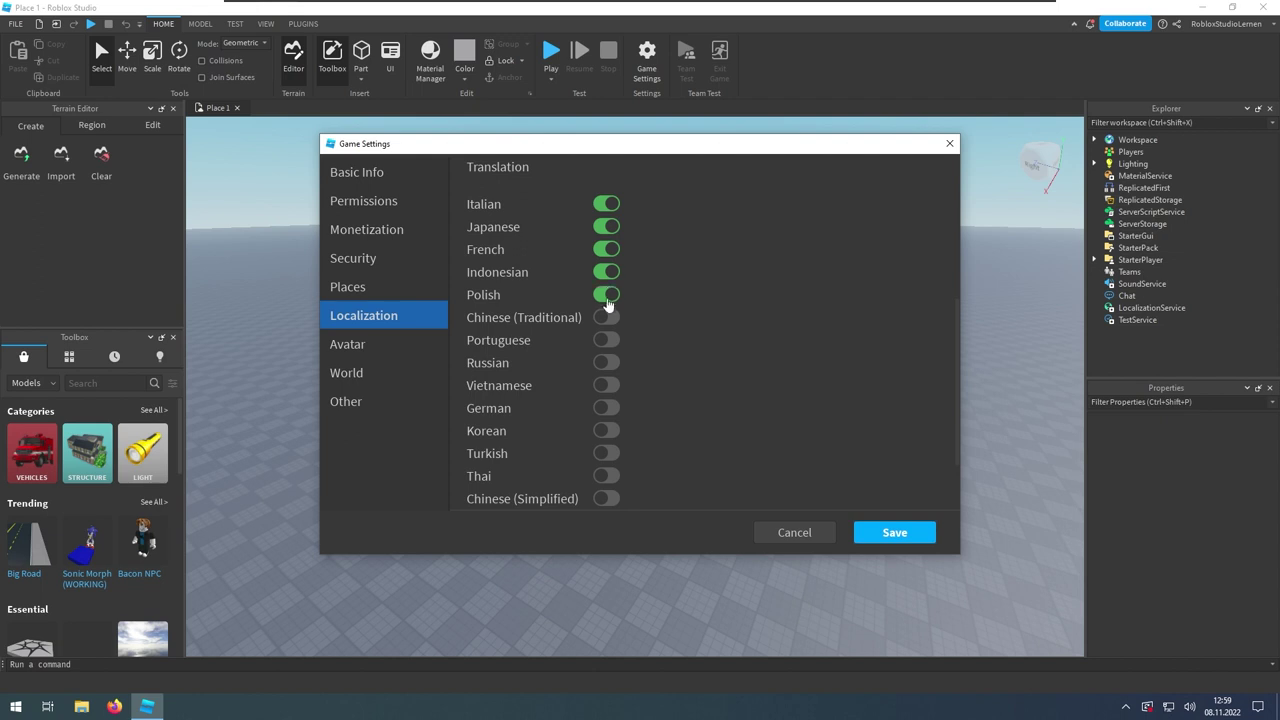
click(607, 319)
click(606, 341)
click(607, 363)
click(607, 386)
click(607, 408)
click(606, 431)
click(605, 453)
scroll(605, 450, down, 2)
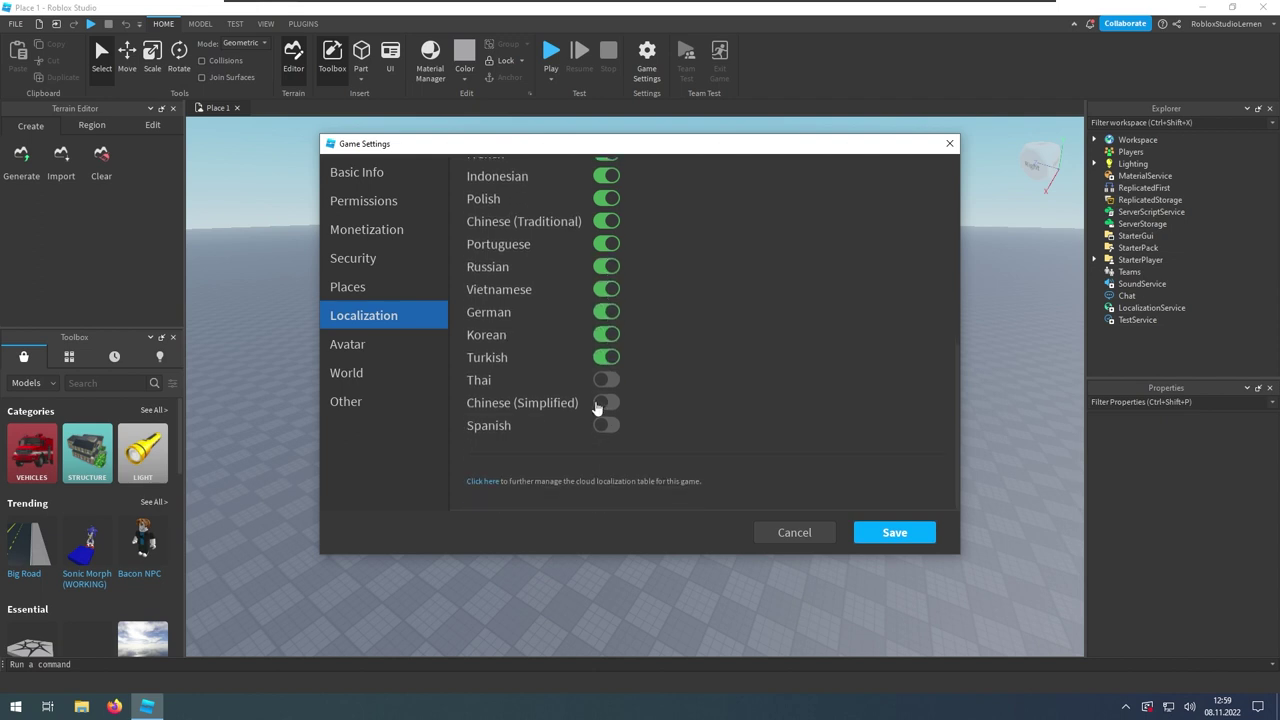
click(606, 380)
click(606, 403)
click(607, 425)
Set the game's source language to German and switch on Automatic Text Capture and Use Translated Content.
scroll(567, 402, up, 8)
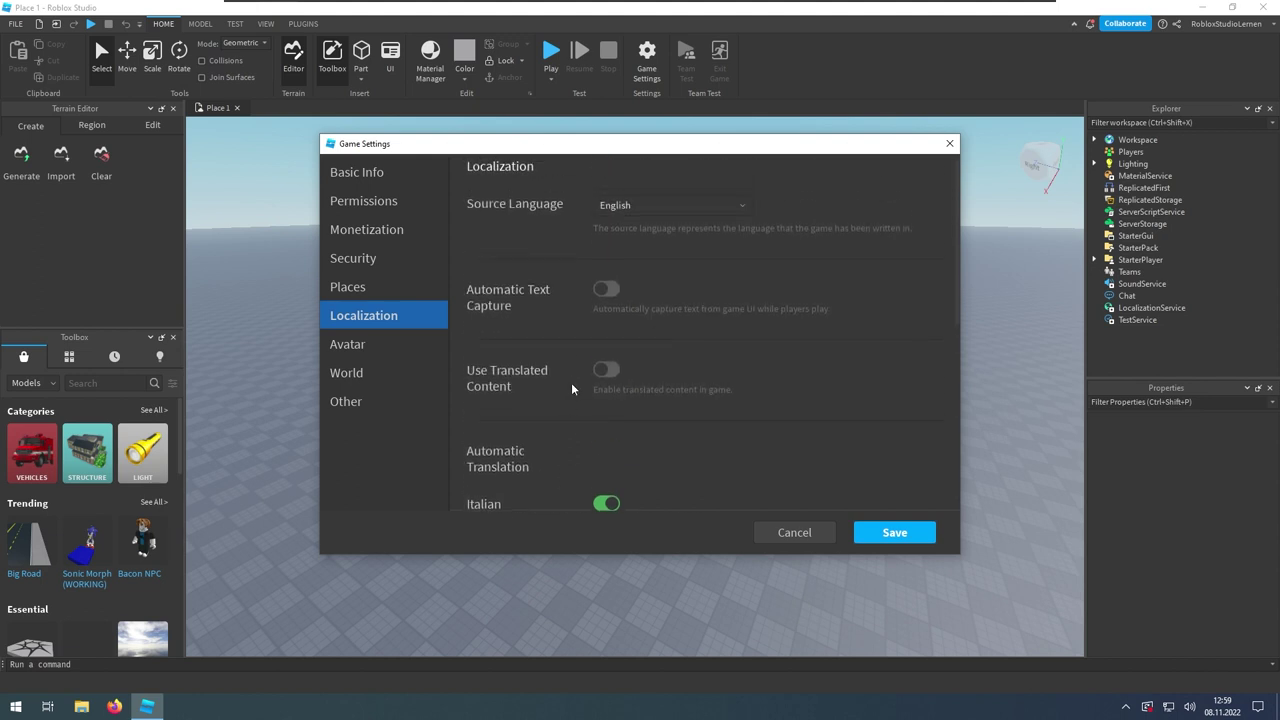
click(644, 208)
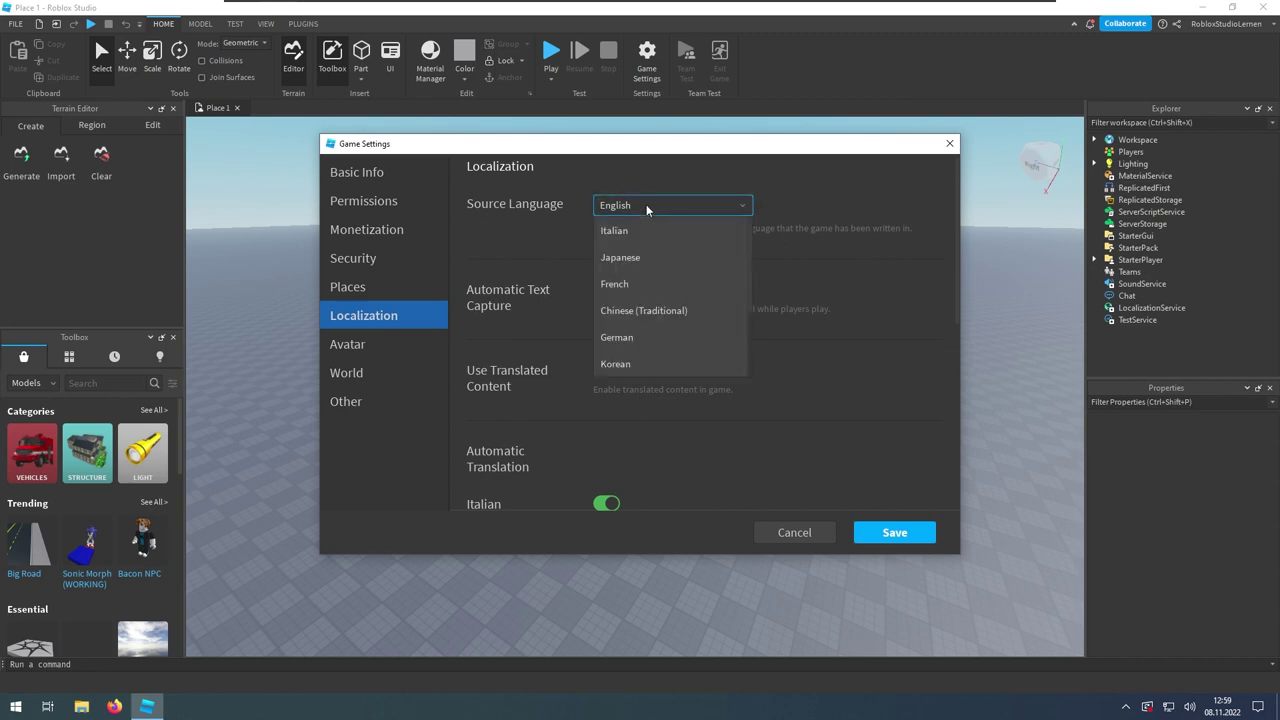
click(614, 337)
scroll(560, 340, down, 2)
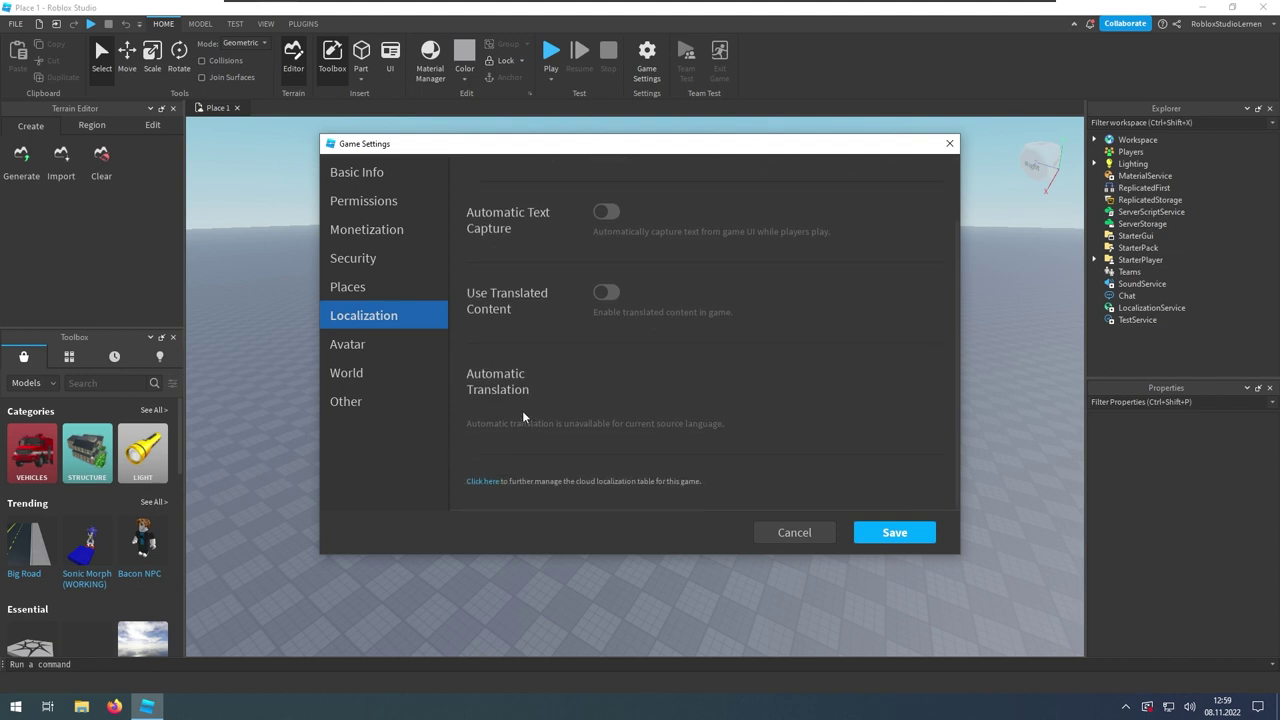
scroll(522, 410, up, 2)
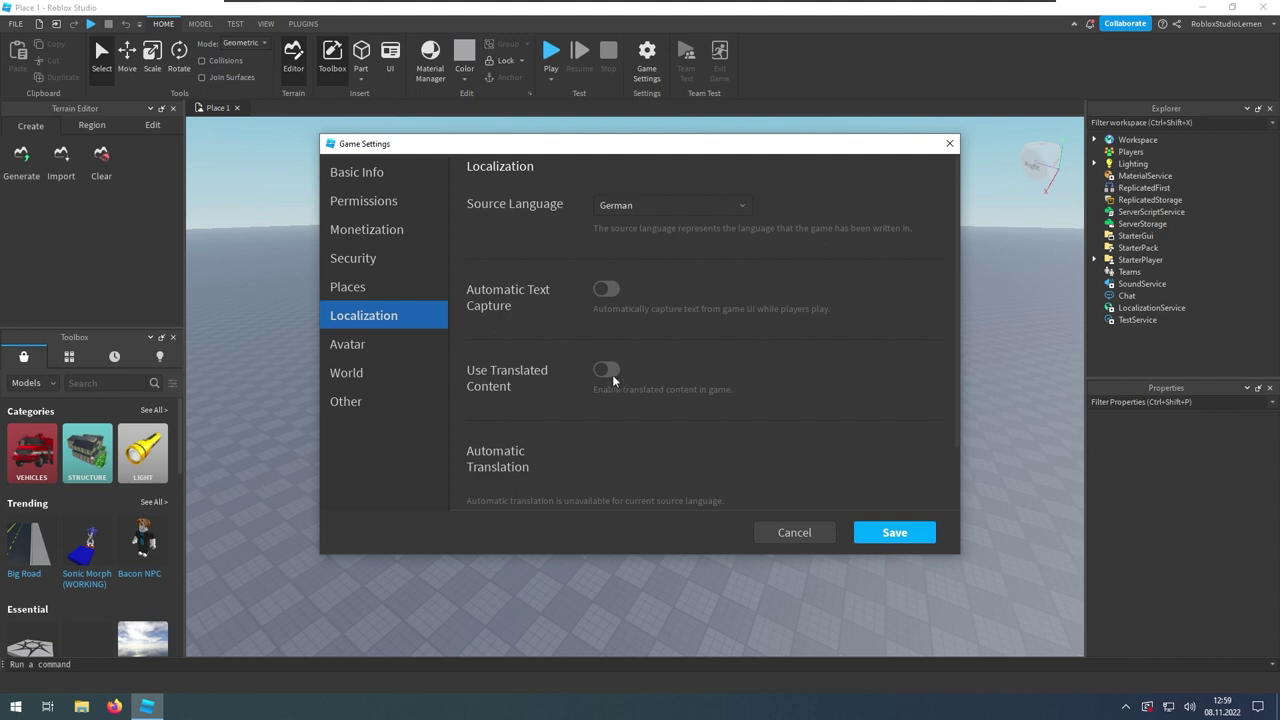
click(604, 291)
click(607, 370)
Examine the Avatar settings, including presets, avatar type, animation, collision and the scale ranges.
click(352, 350)
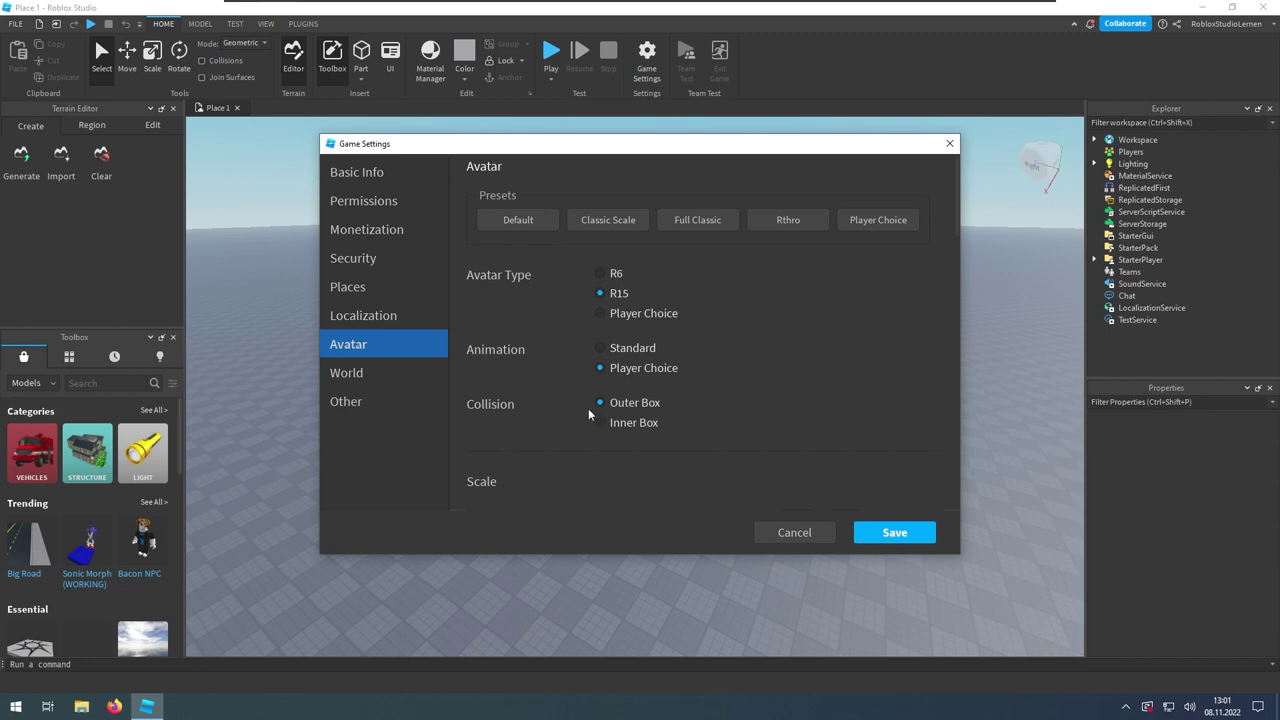
scroll(588, 408, down, 2)
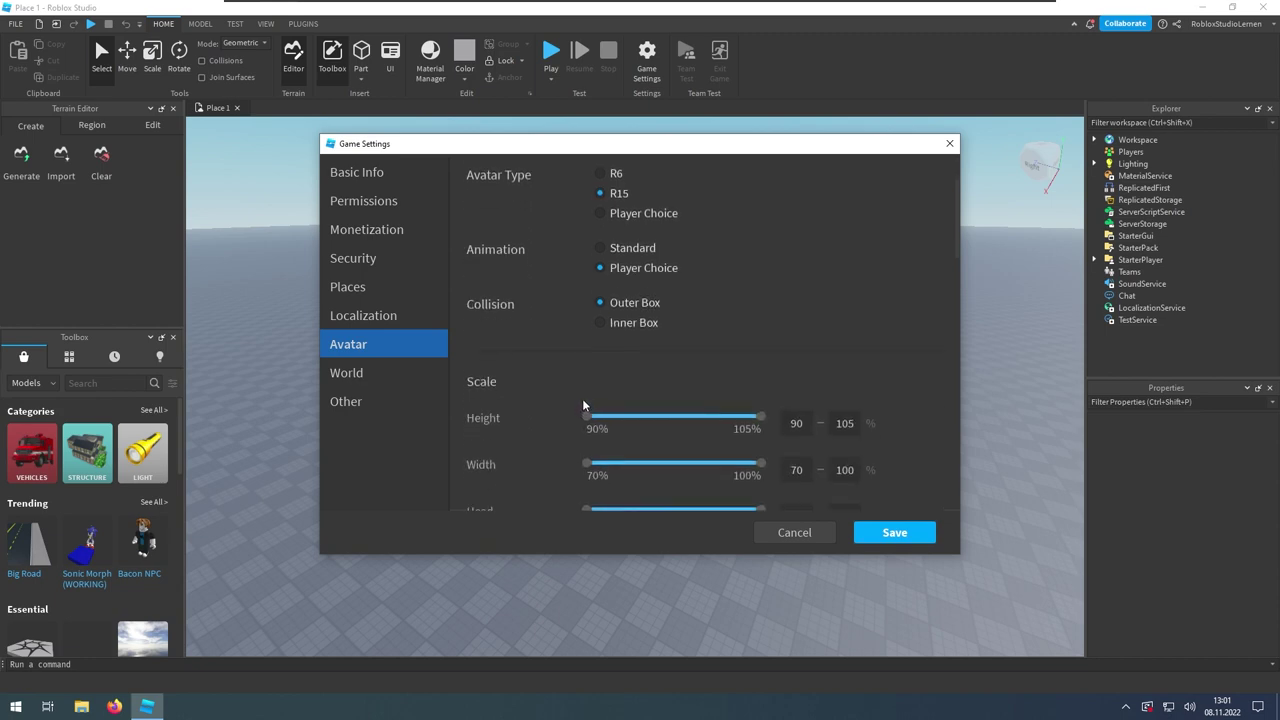
scroll(584, 380, down, 5)
scroll(580, 377, up, 4)
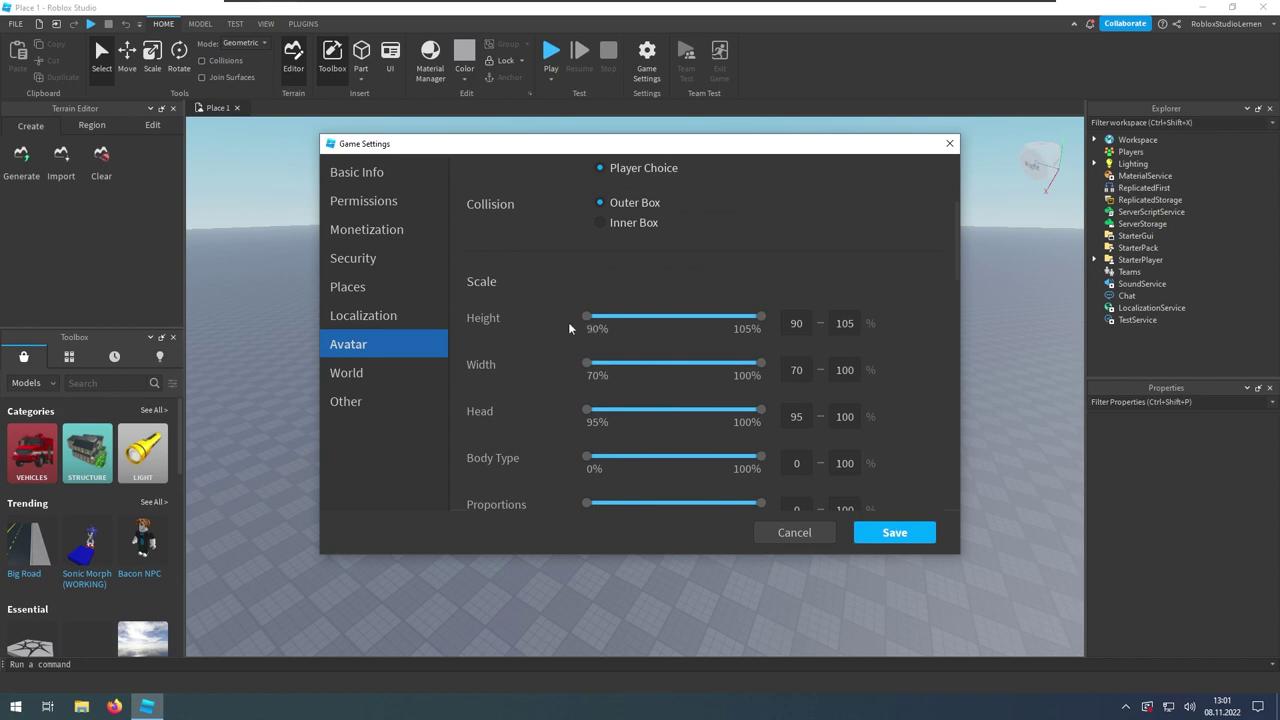
Try adjusting both ends of the avatar's height scale range and return it to 90–105%.
drag(764, 328, 556, 332)
drag(597, 318, 764, 318)
drag(587, 317, 512, 322)
Try the player-choice overrides for the Face and Head body parts, switching each back off.
scroll(603, 326, down, 2)
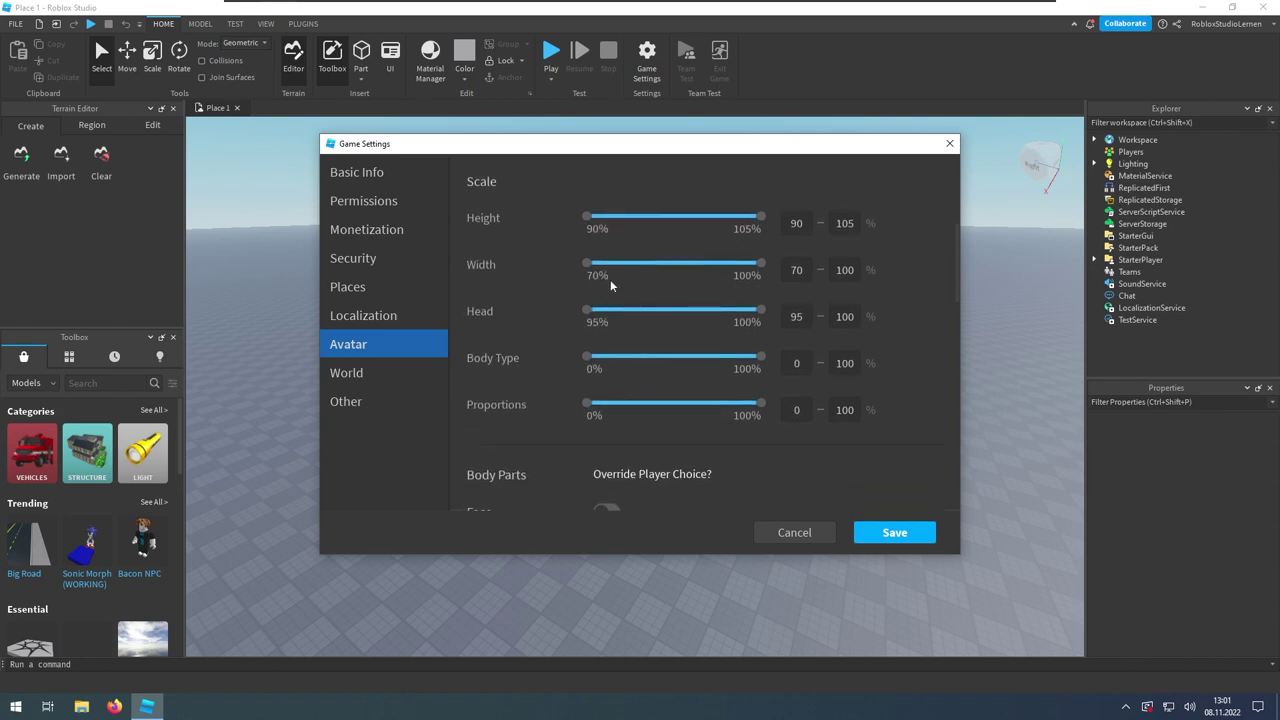
scroll(550, 308, down, 2)
scroll(544, 305, down, 2)
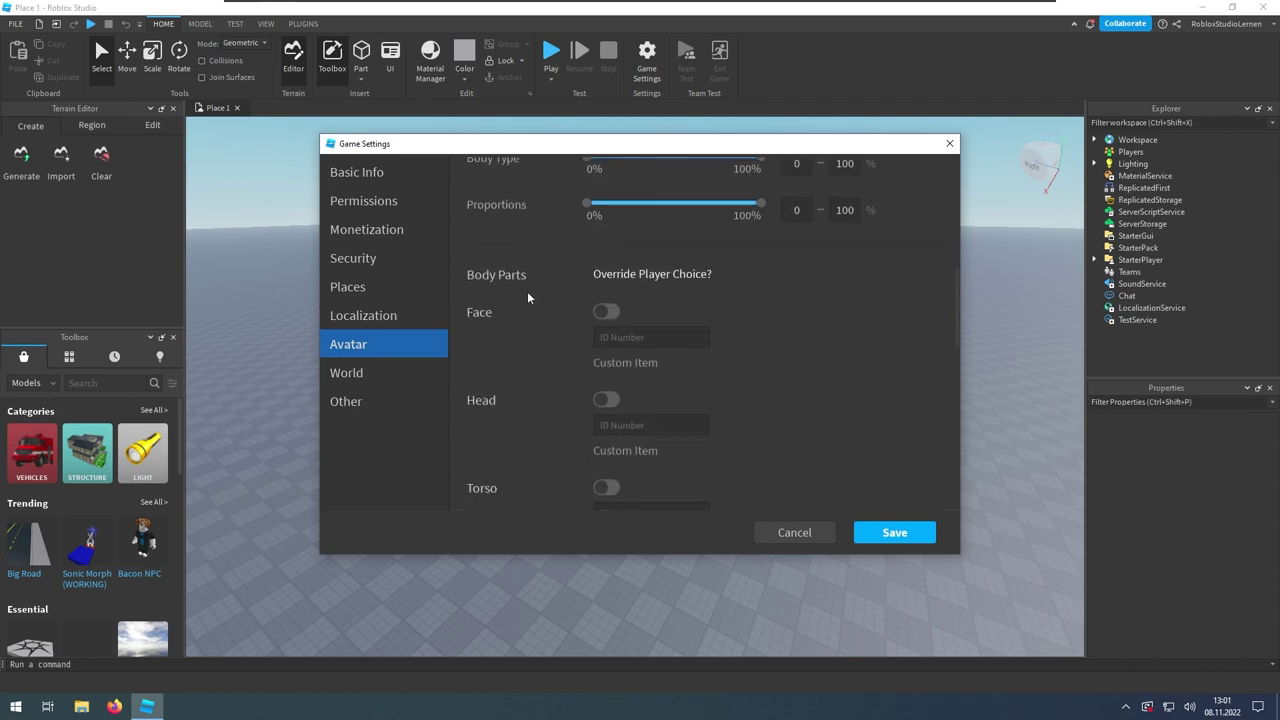
click(607, 313)
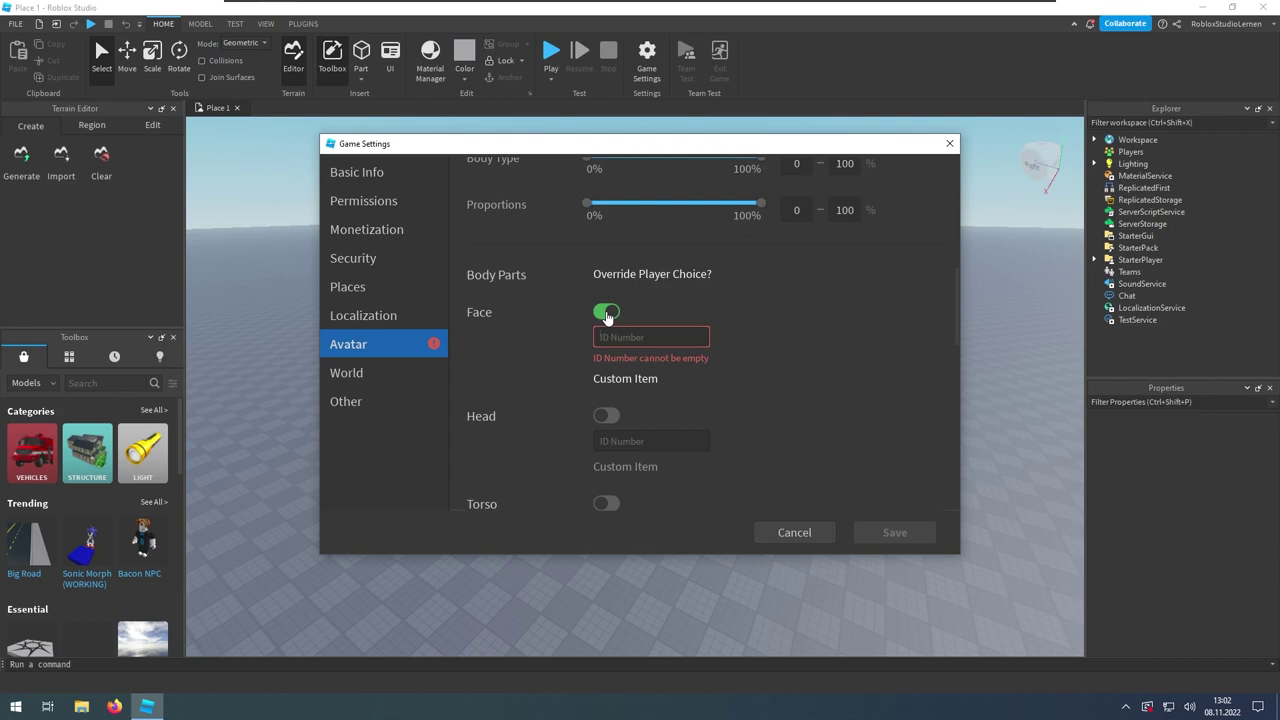
click(606, 313)
scroll(606, 312, down, 2)
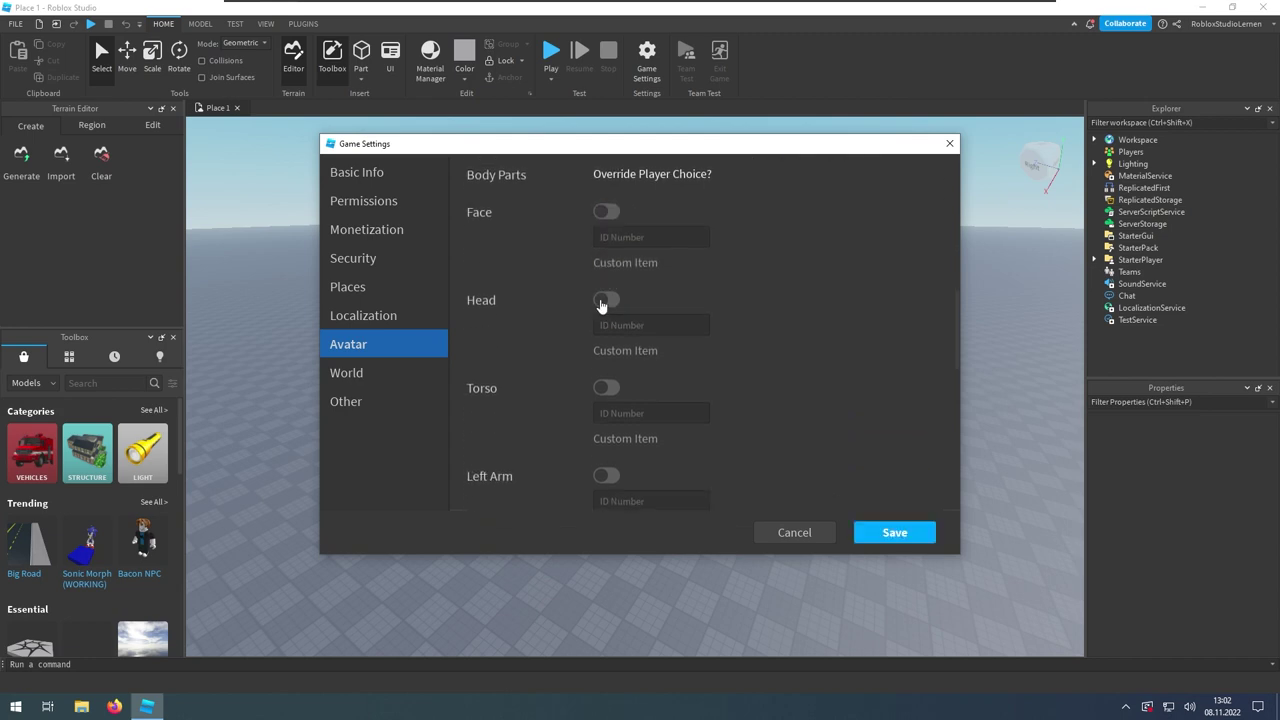
click(601, 302)
click(601, 302)
Examine the remaining body part overrides and the T-shirt, shirt and pants clothing overrides in the Avatar settings.
scroll(606, 312, down, 6)
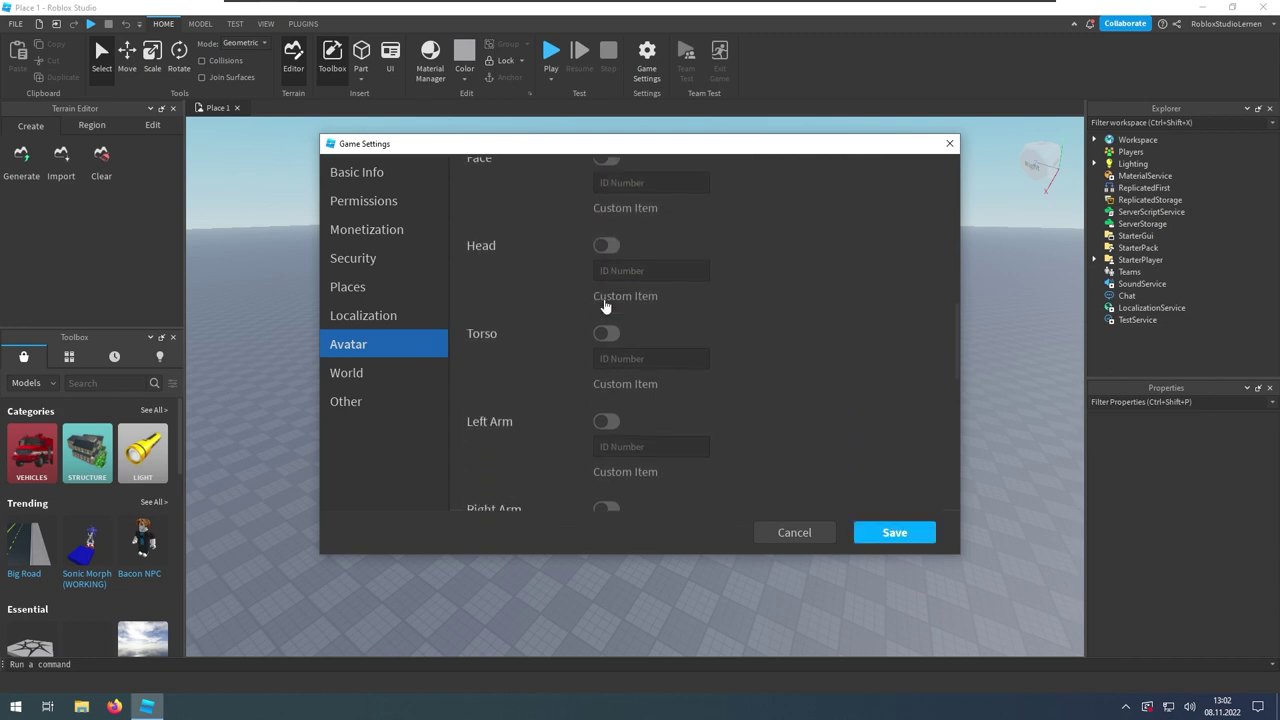
scroll(609, 329, down, 4)
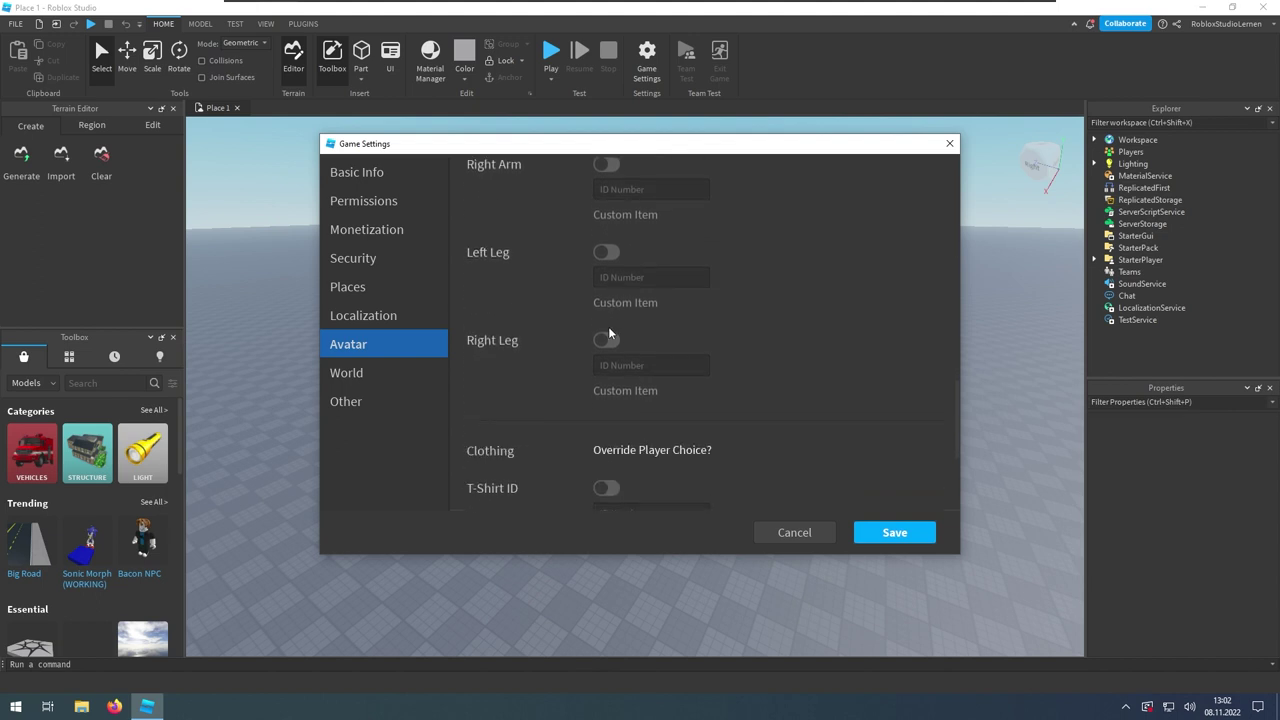
scroll(607, 324, up, 2)
scroll(607, 330, up, 5)
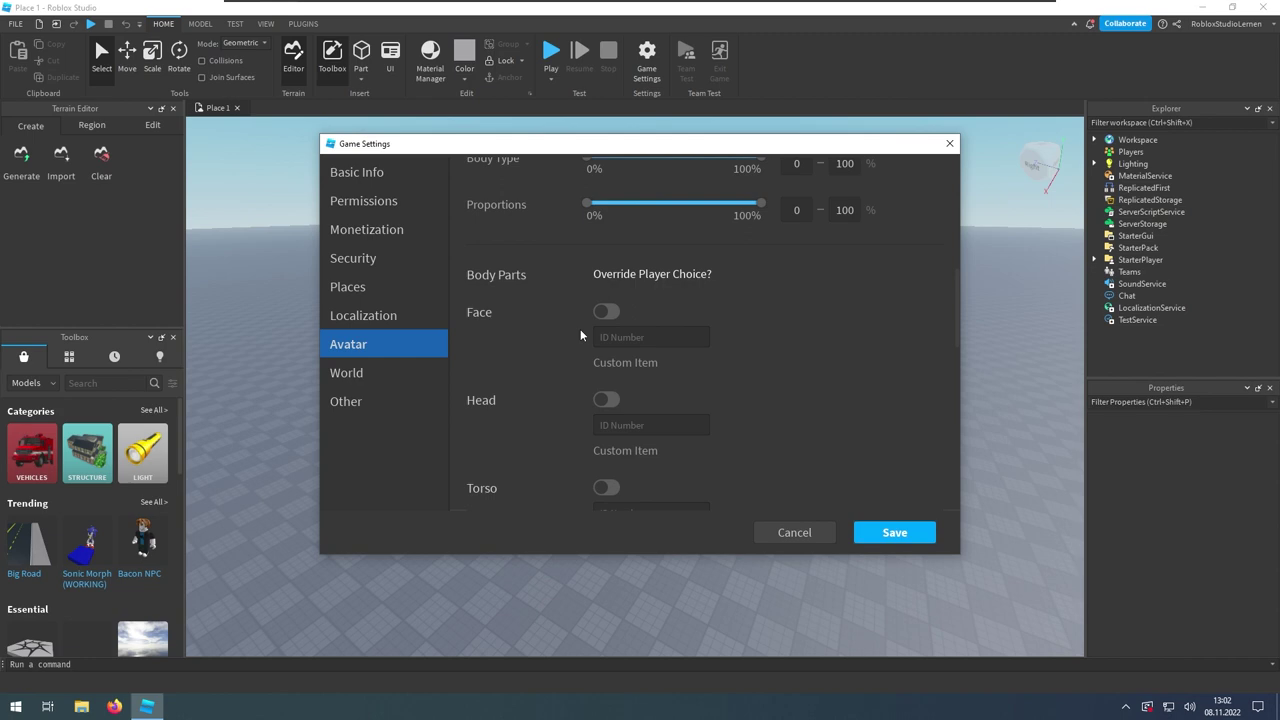
scroll(568, 289, down, 4)
scroll(568, 289, down, 6)
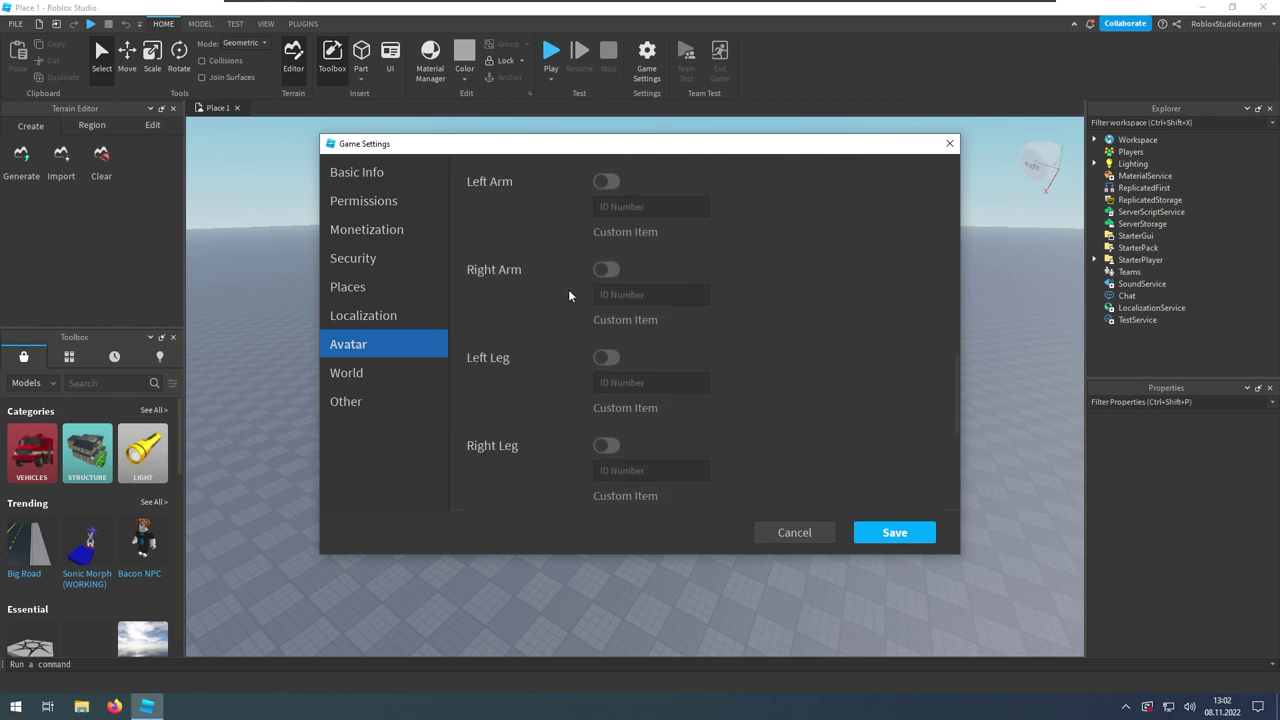
scroll(569, 295, down, 2)
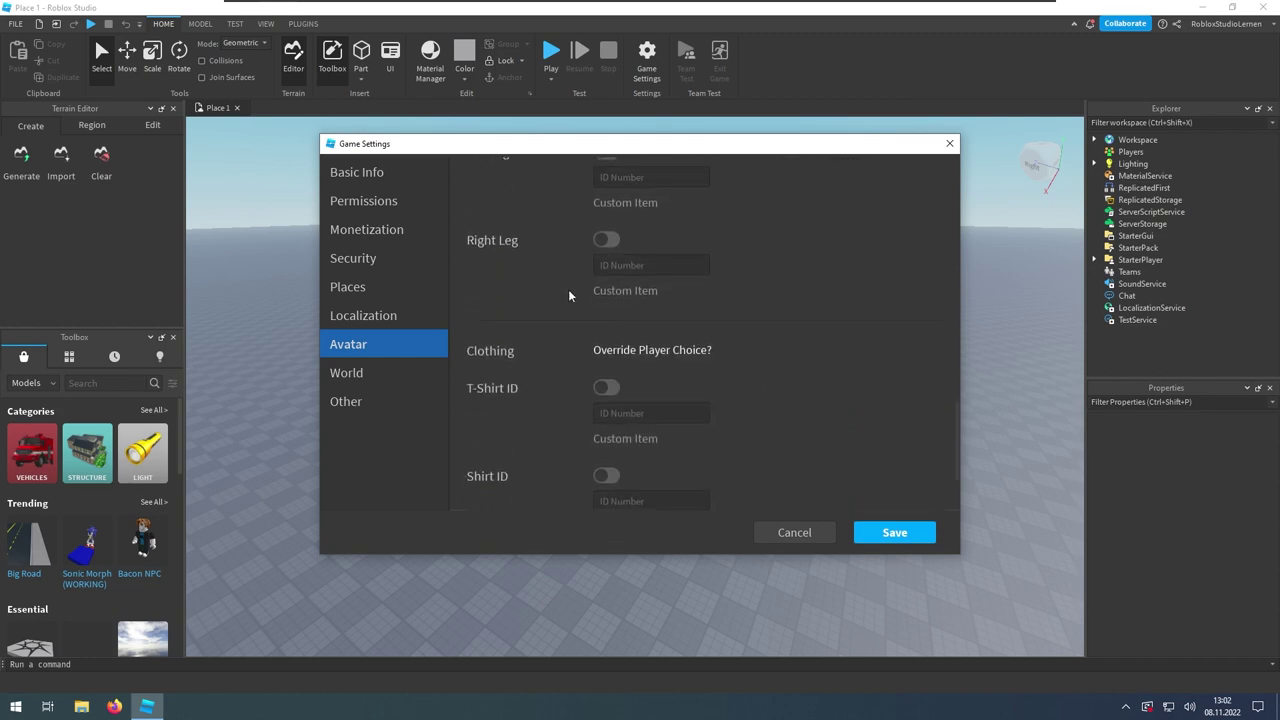
scroll(569, 295, down, 2)
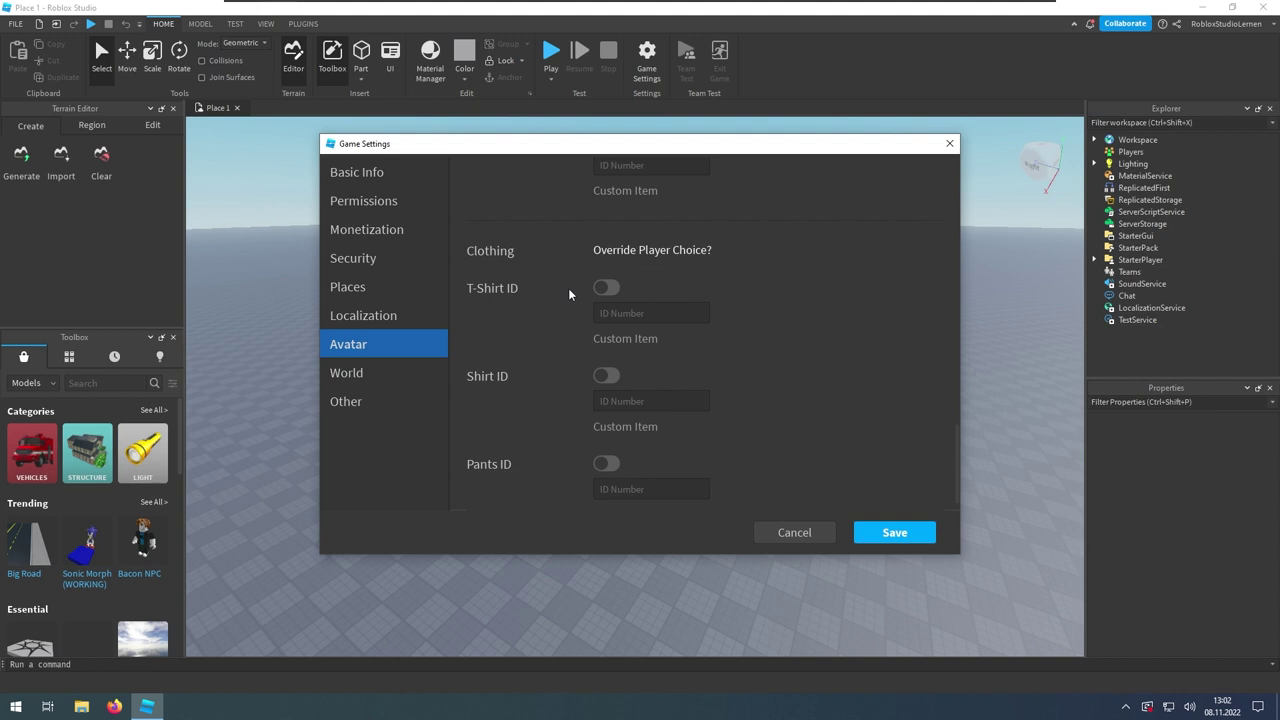
scroll(492, 288, down, 1)
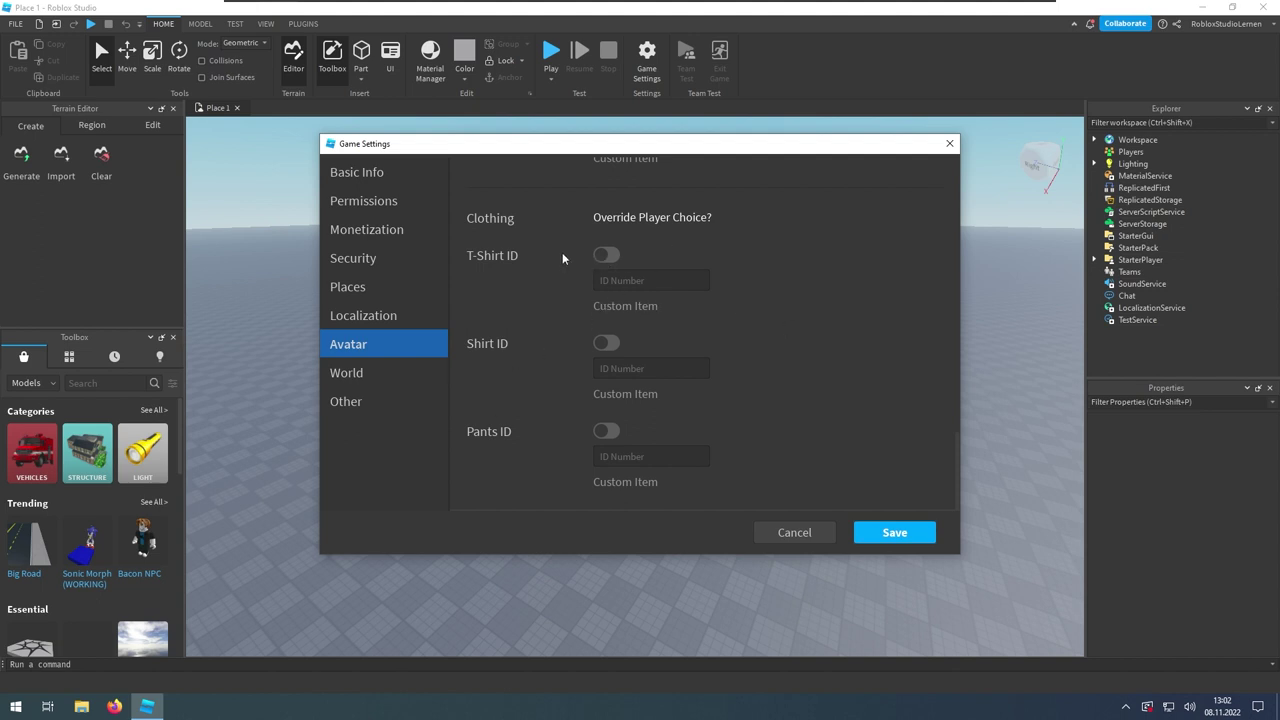
scroll(496, 278, up, 10)
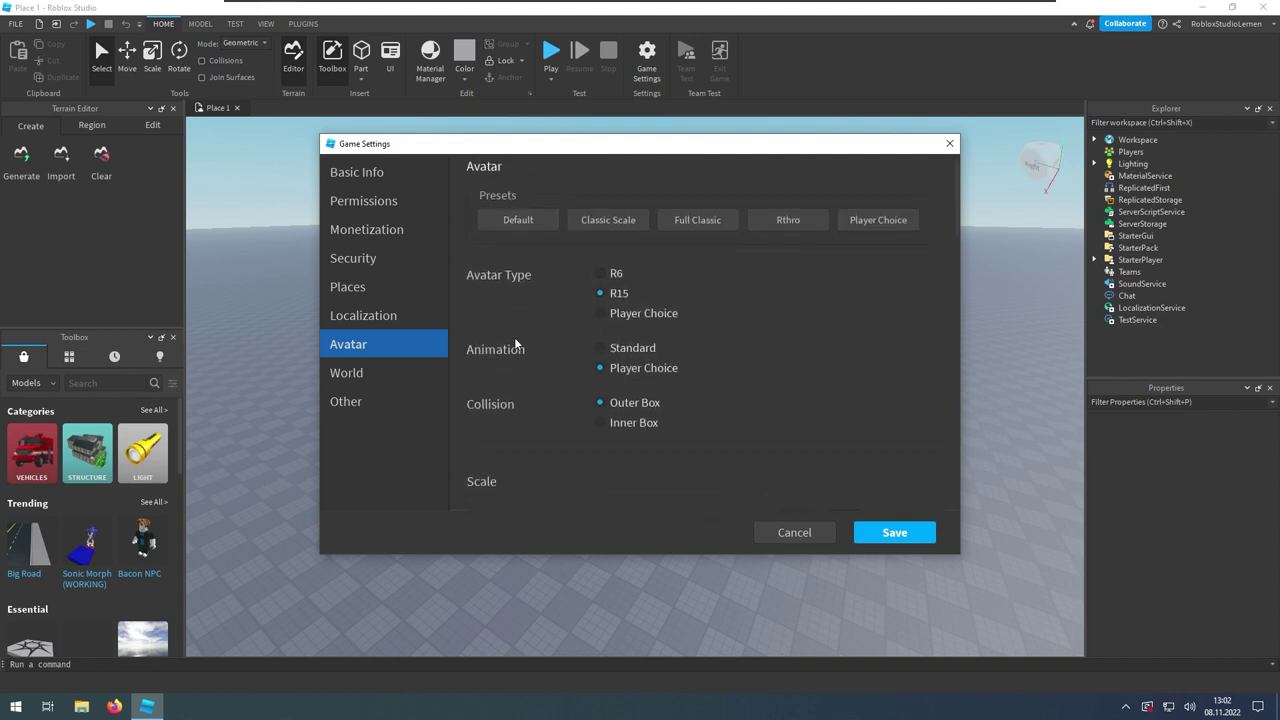
Try to set the gravity to 0 in the World settings and save the game settings.
click(348, 372)
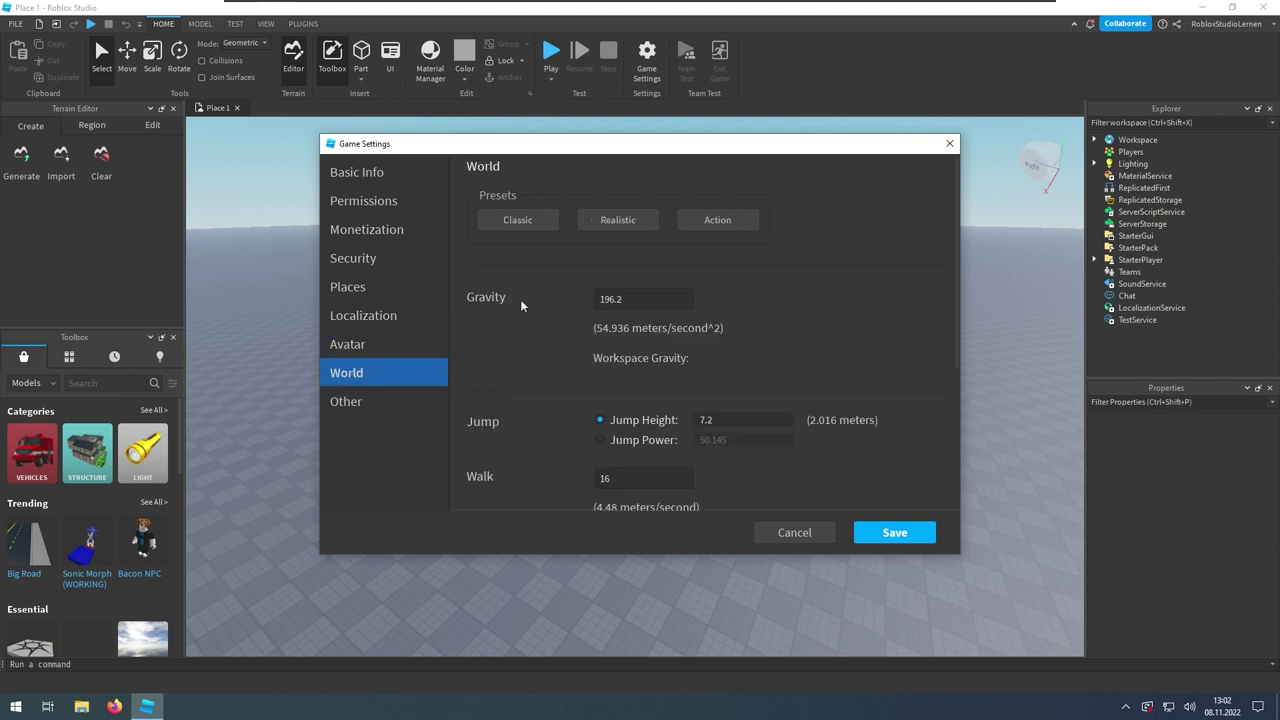
click(605, 299)
text(0)
key(Return)
click(882, 536)
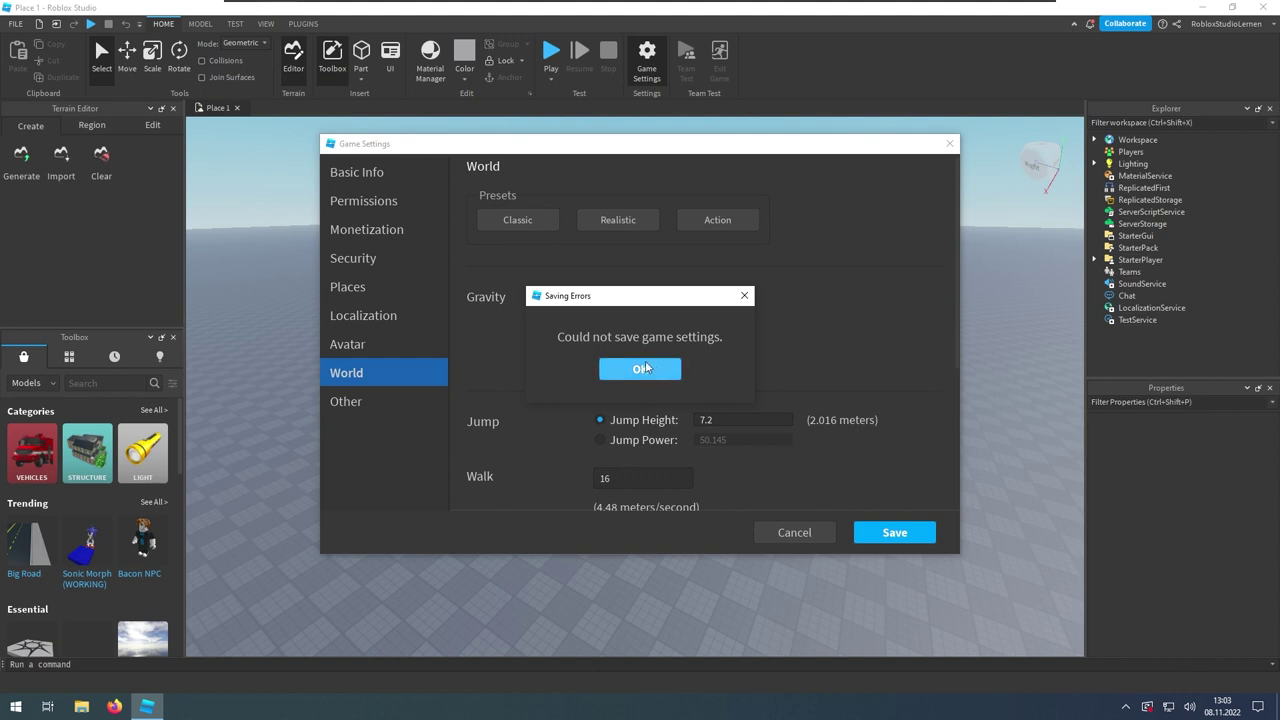
click(645, 367)
click(882, 538)
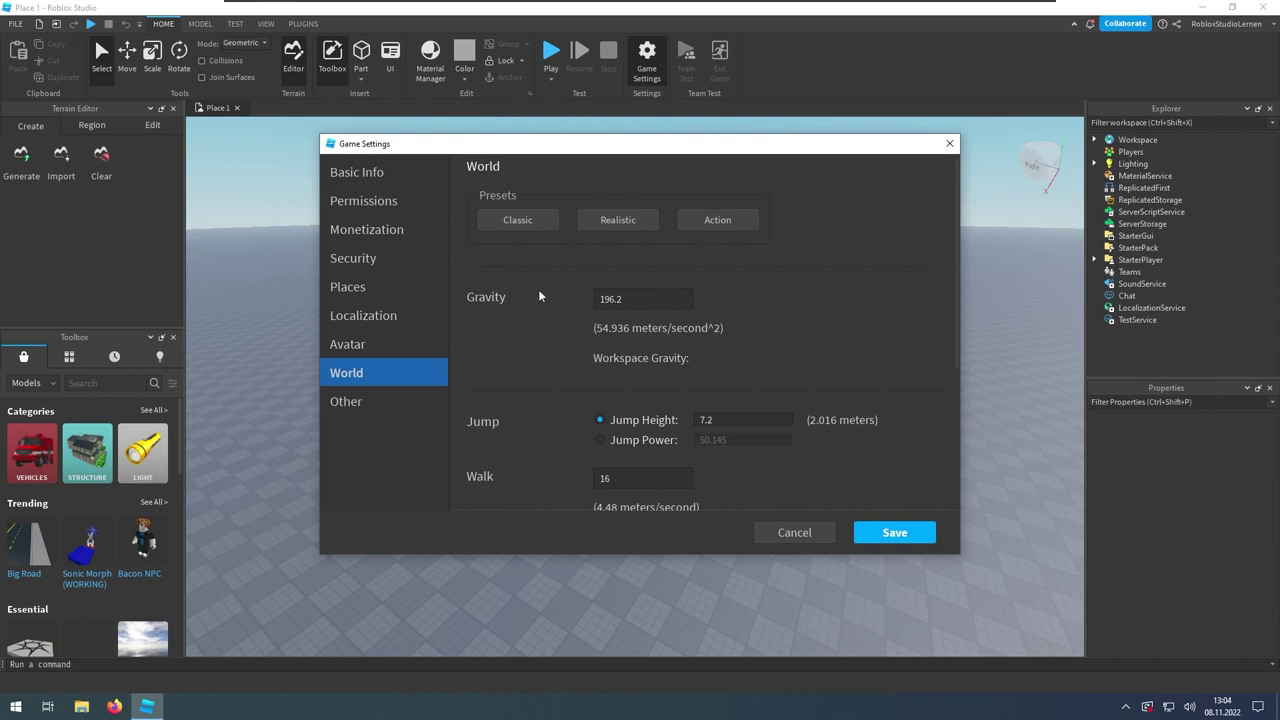
Try the Jump Power option in place of Jump Height and switch back to Jump Height.
click(697, 420)
double_click(716, 420)
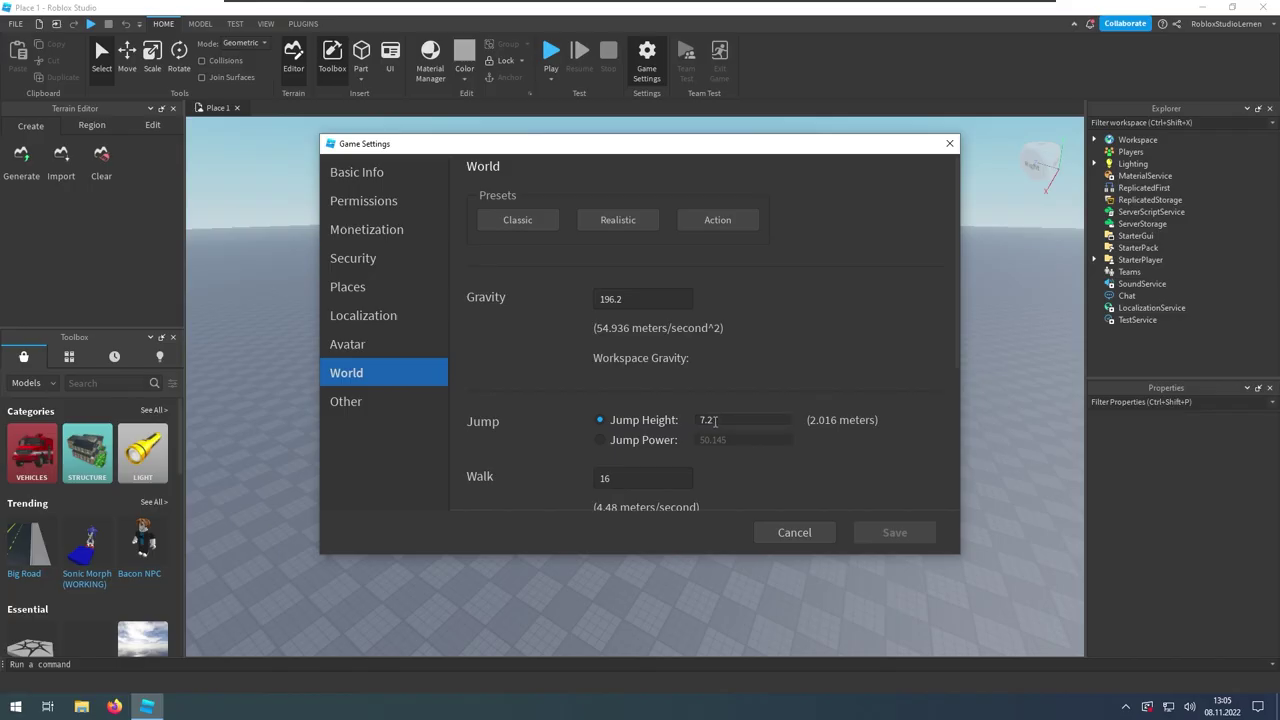
click(599, 441)
click(599, 420)
Try a walk speed of 50 and review the World settings down to the slope option.
scroll(551, 444, down, 2)
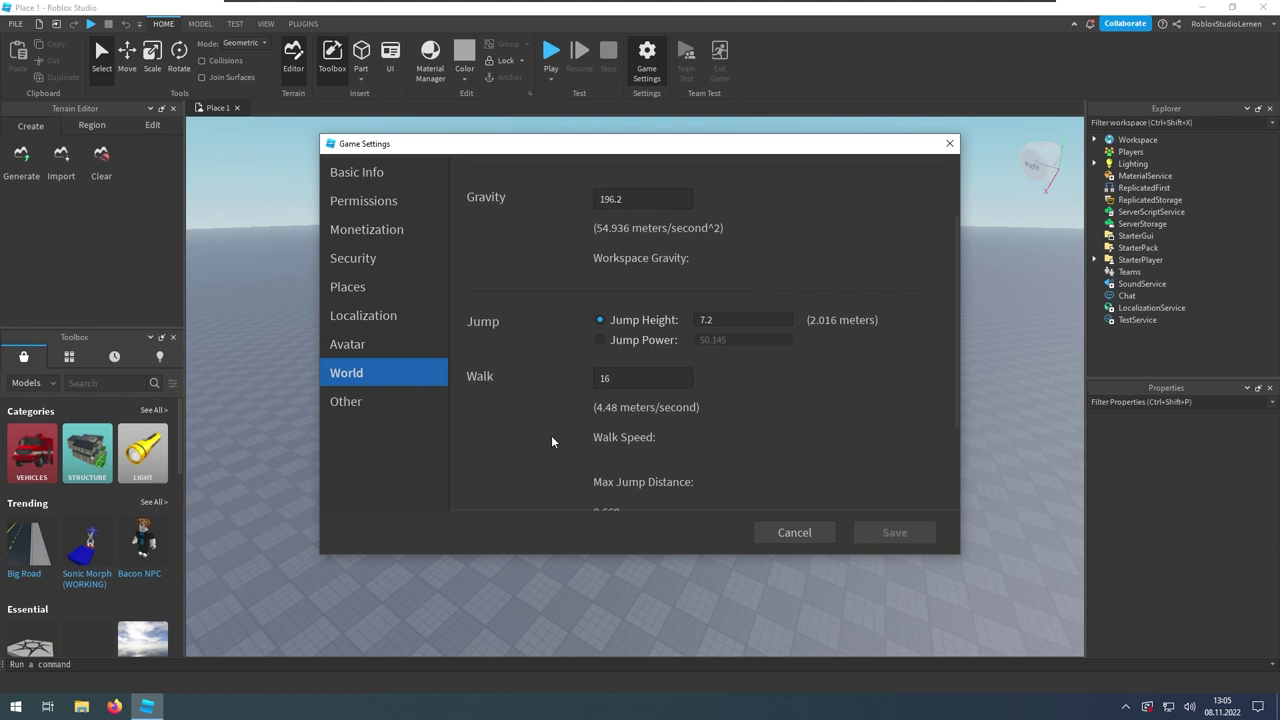
double_click(614, 381)
click(557, 400)
text(50)
click(592, 409)
click(352, 377)
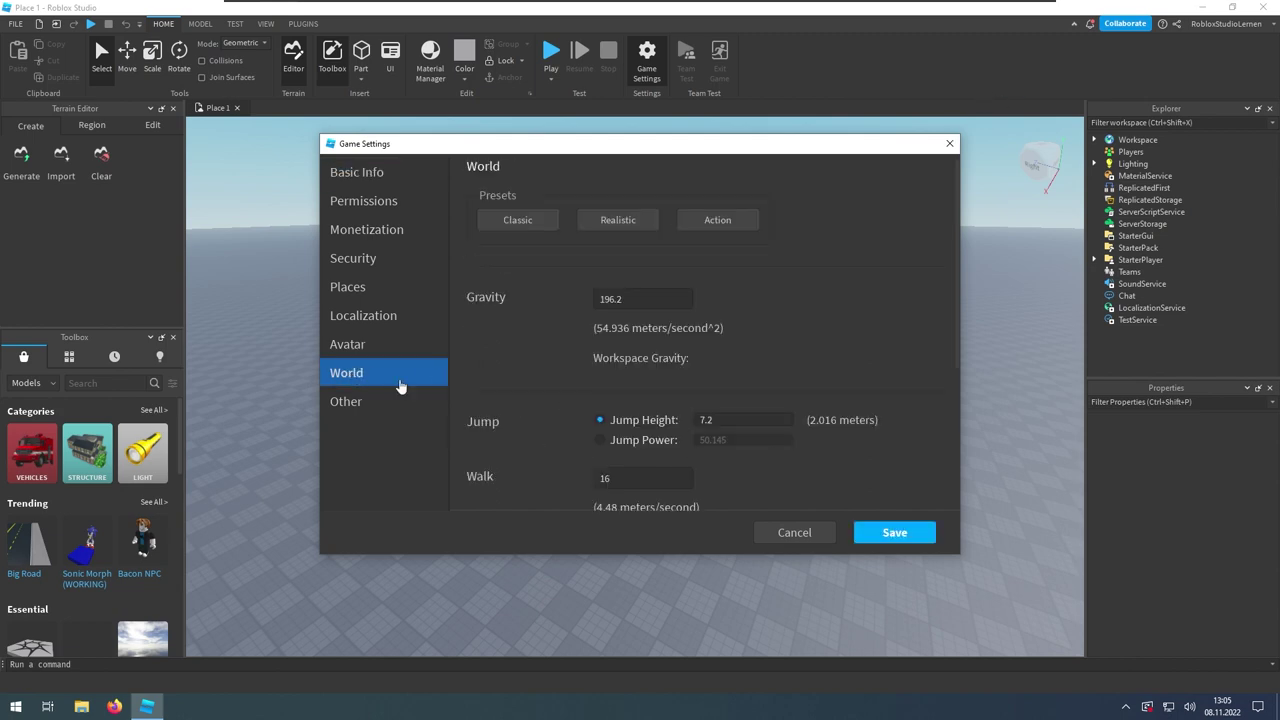
scroll(516, 413, down, 5)
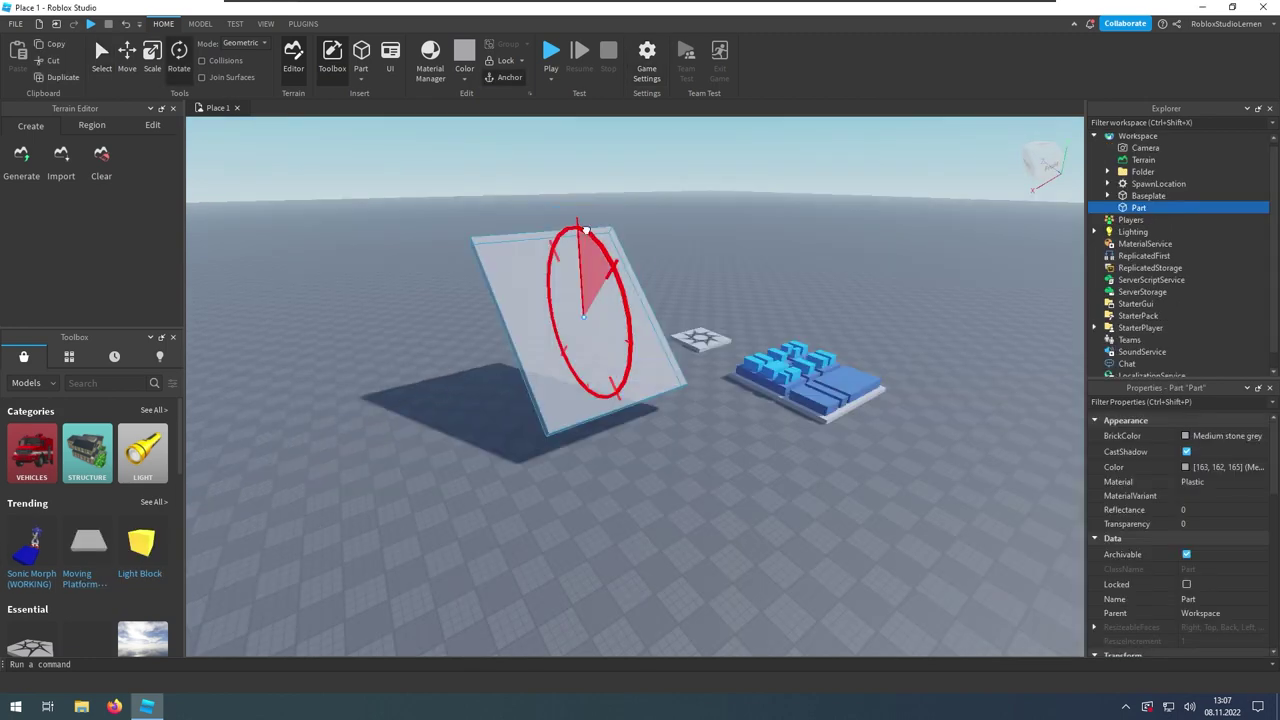
Rotate the large flat part into a slanted ramp and switch to the Move tool.
drag(590, 236, 597, 480)
key(ctrl+2)
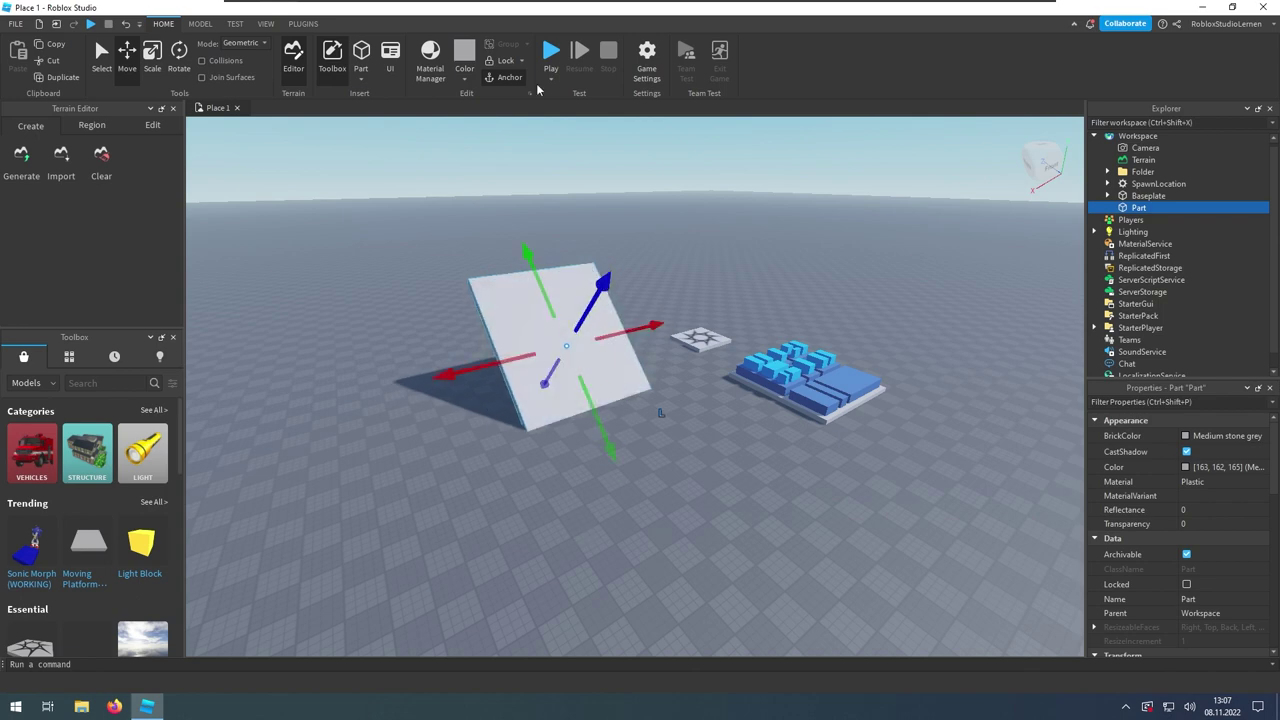
Check the max slope angle in the World game settings and close the settings without saving.
click(645, 58)
click(386, 398)
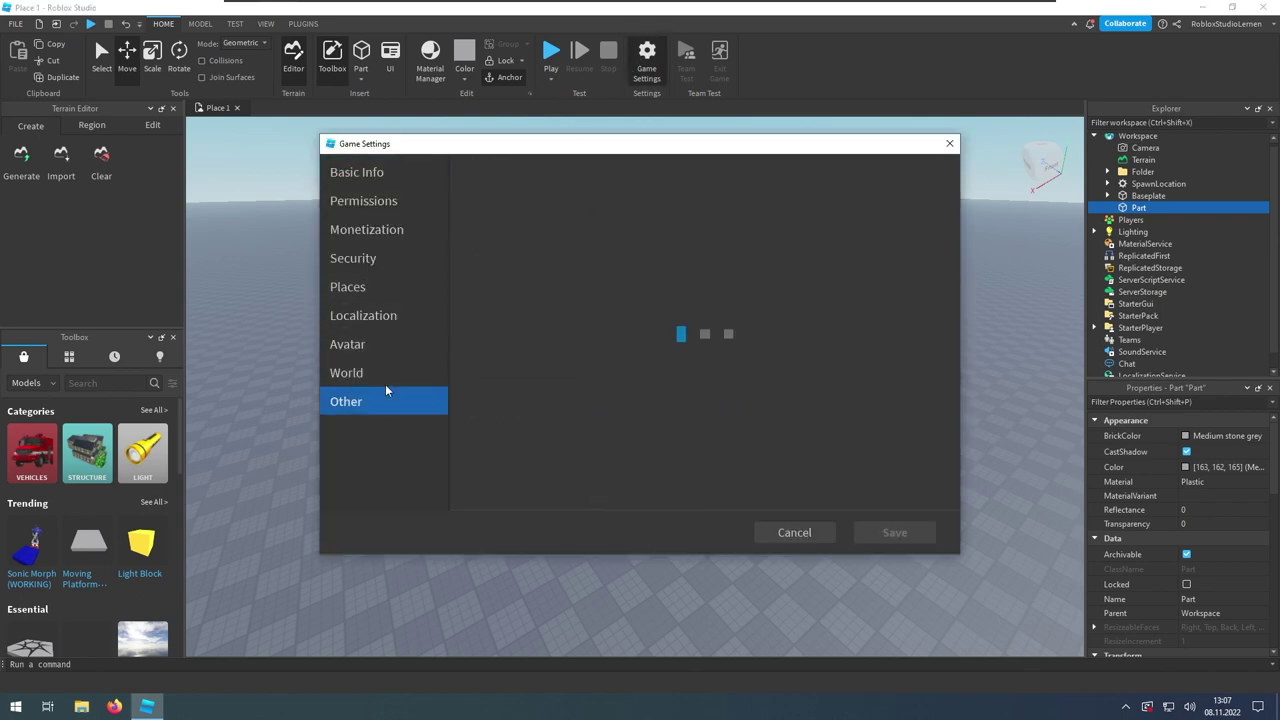
click(386, 378)
click(598, 449)
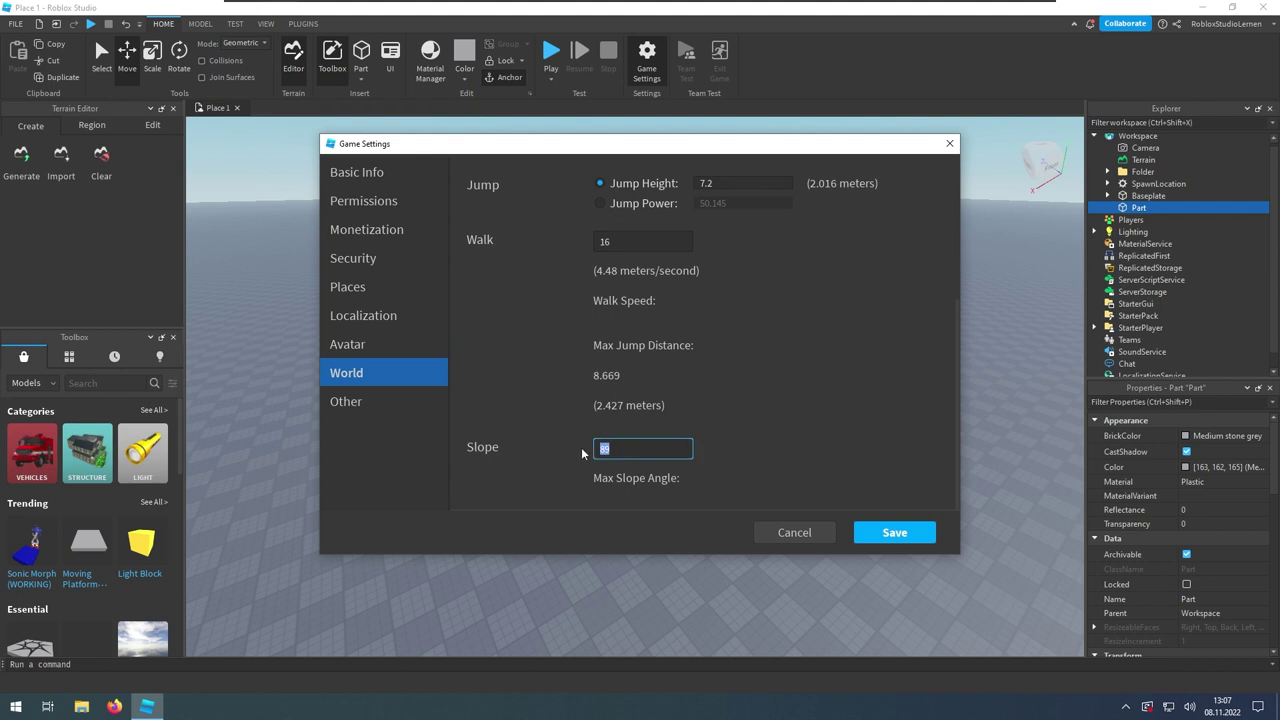
click(770, 530)
click(949, 146)
click(689, 368)
Start a playtest and walk the character from the spawn area to the foot of the slanted ramp.
click(551, 55)
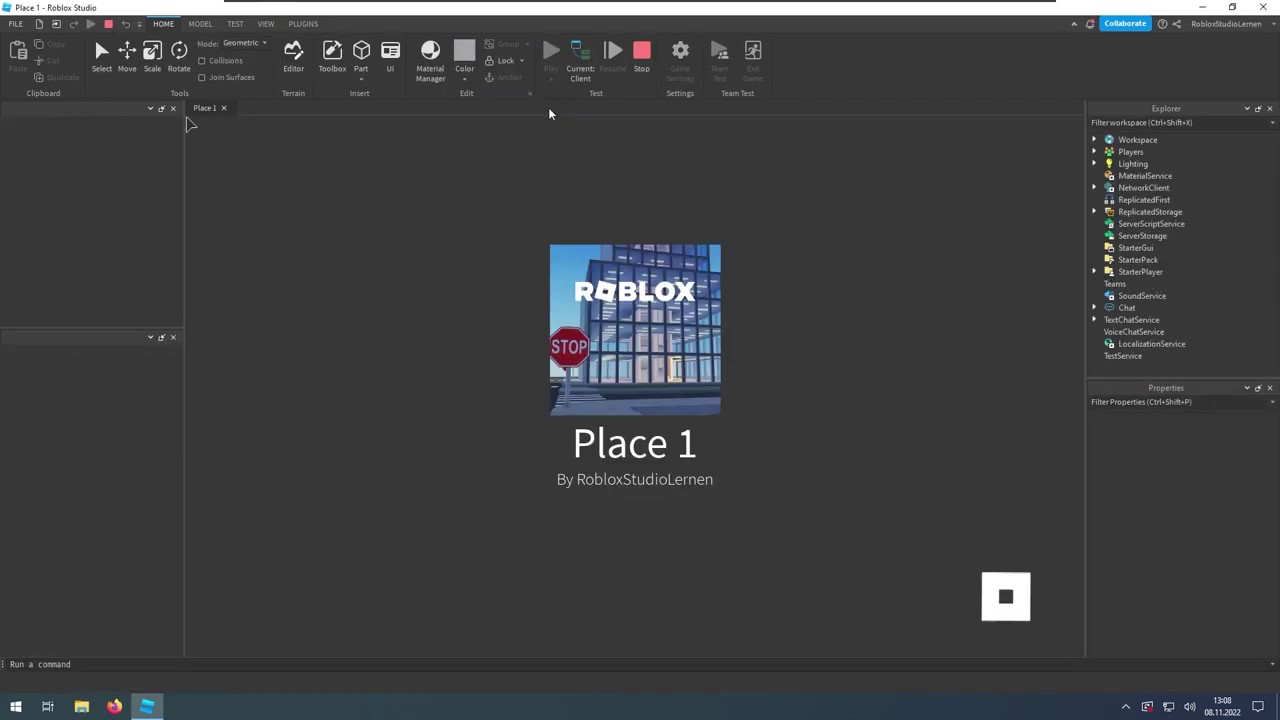
key(w)
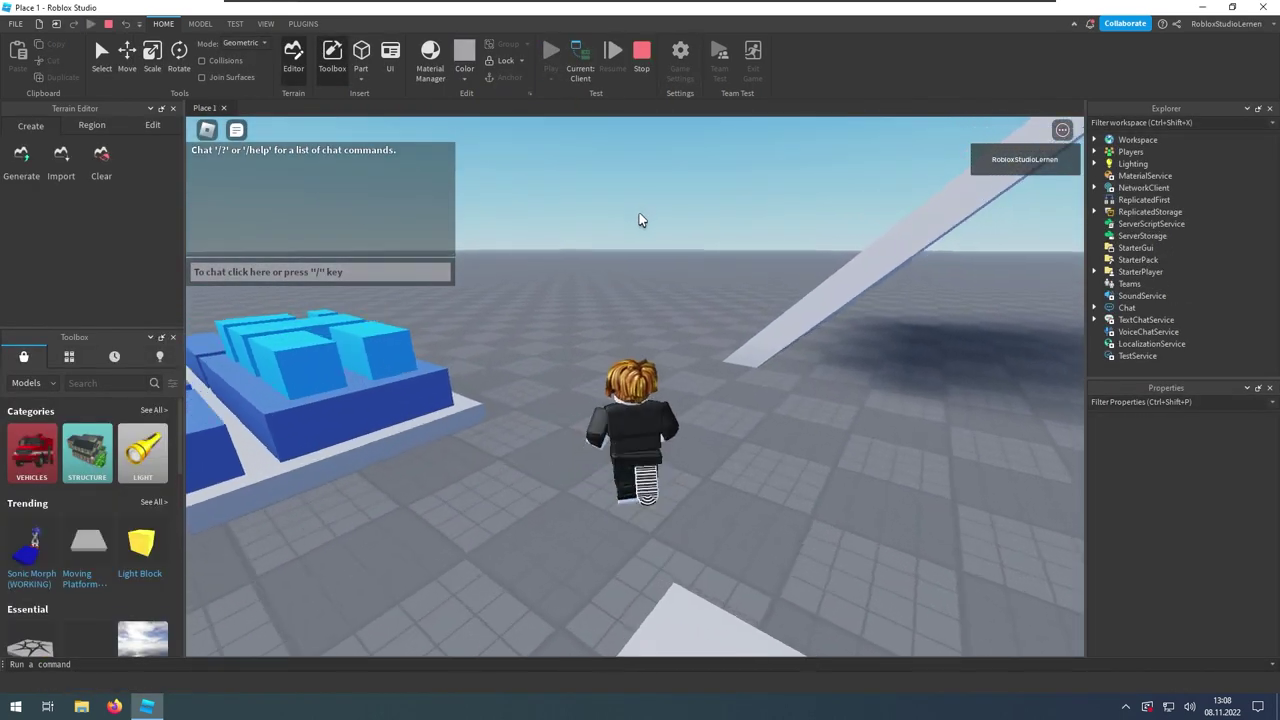
key(d)
key(w)
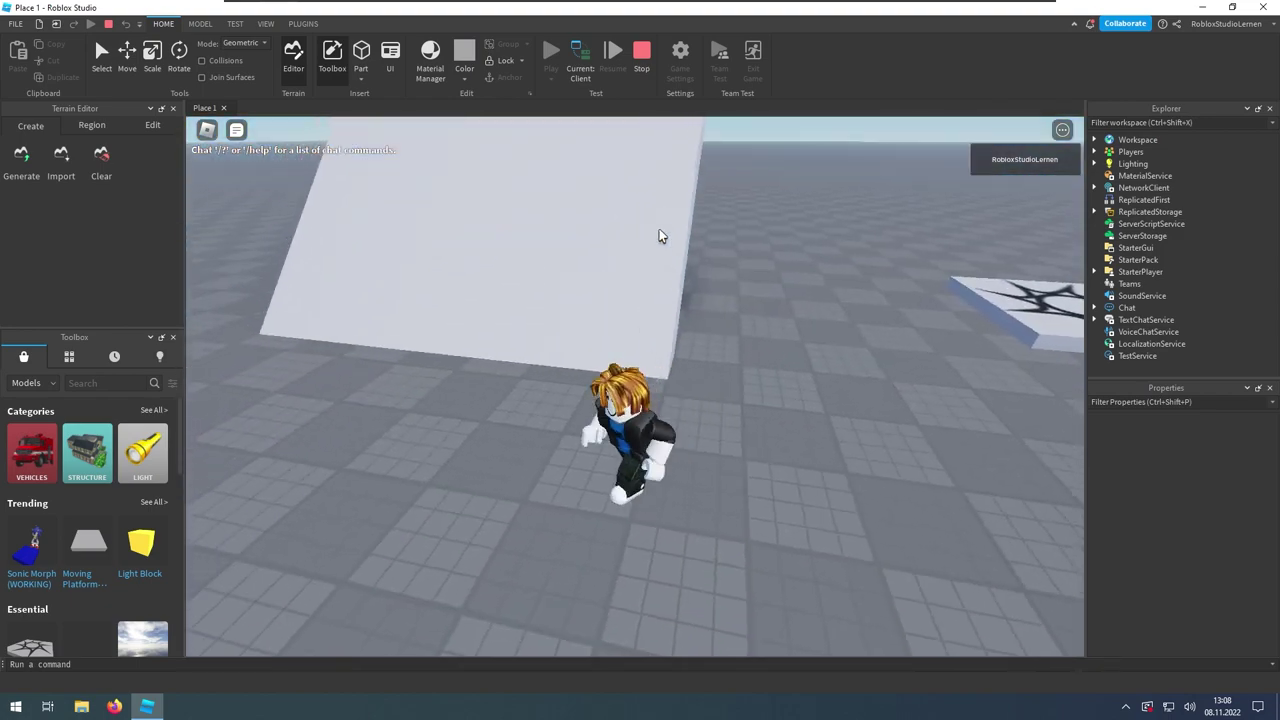
key(s)
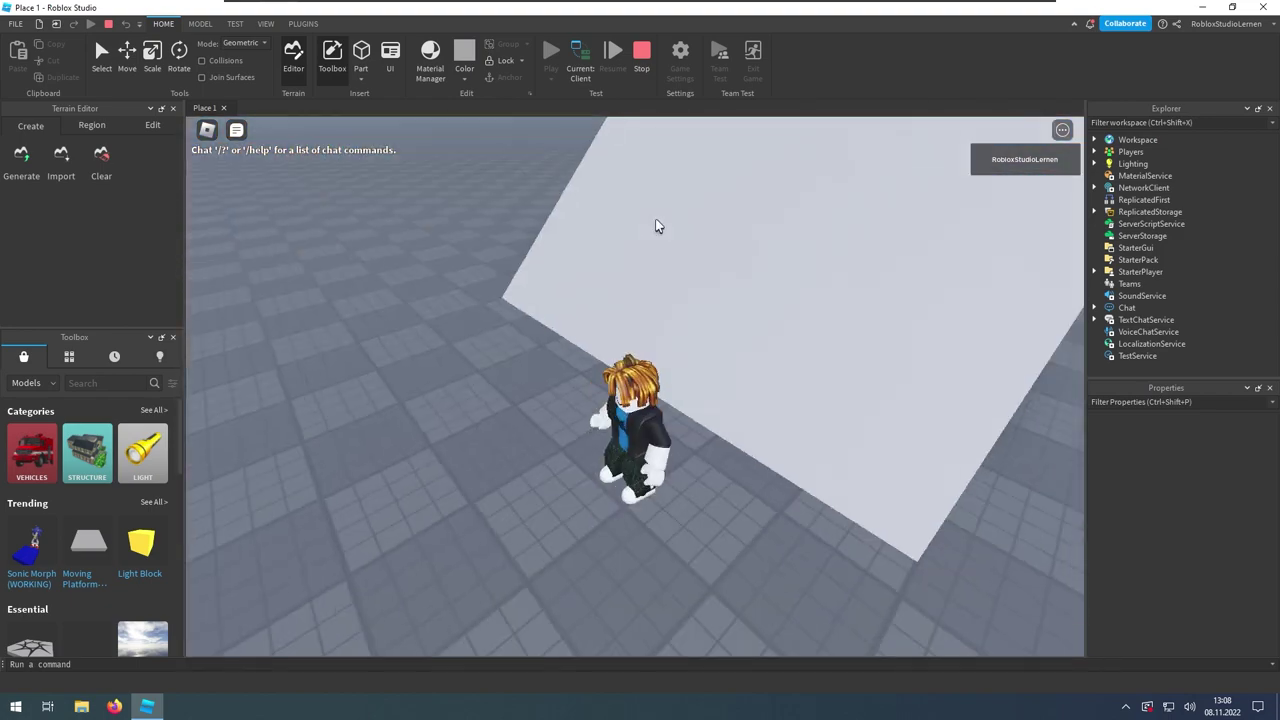
Test the slope by walking and jumping the character up the ramp and bringing it back down.
key(w)
key(space)
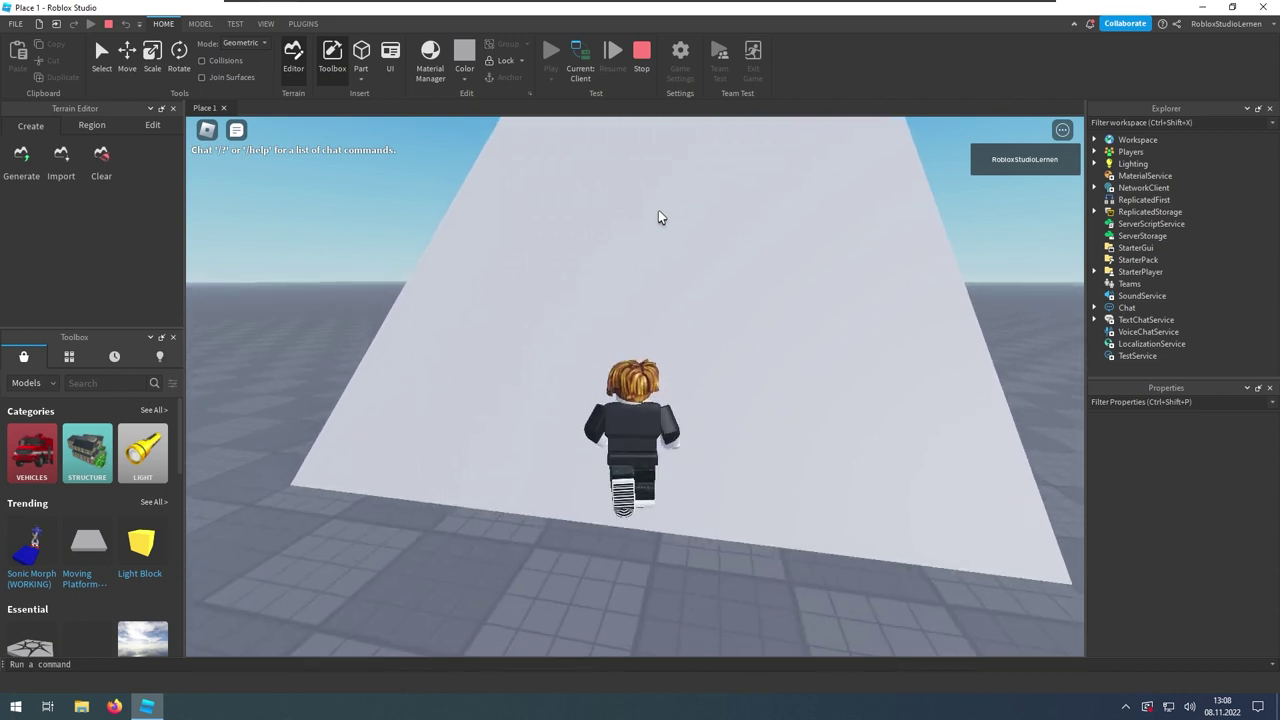
key(a)
key(space)
key(w)
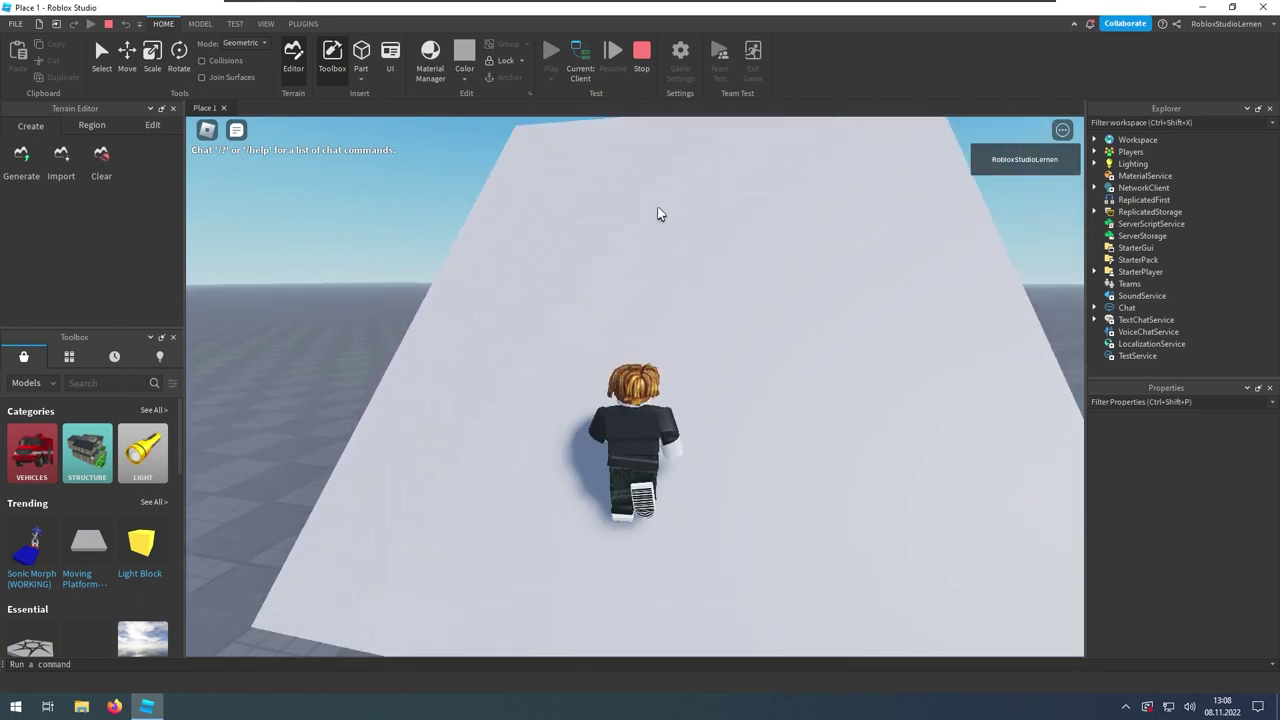
key(d)
key(space)
key(space)
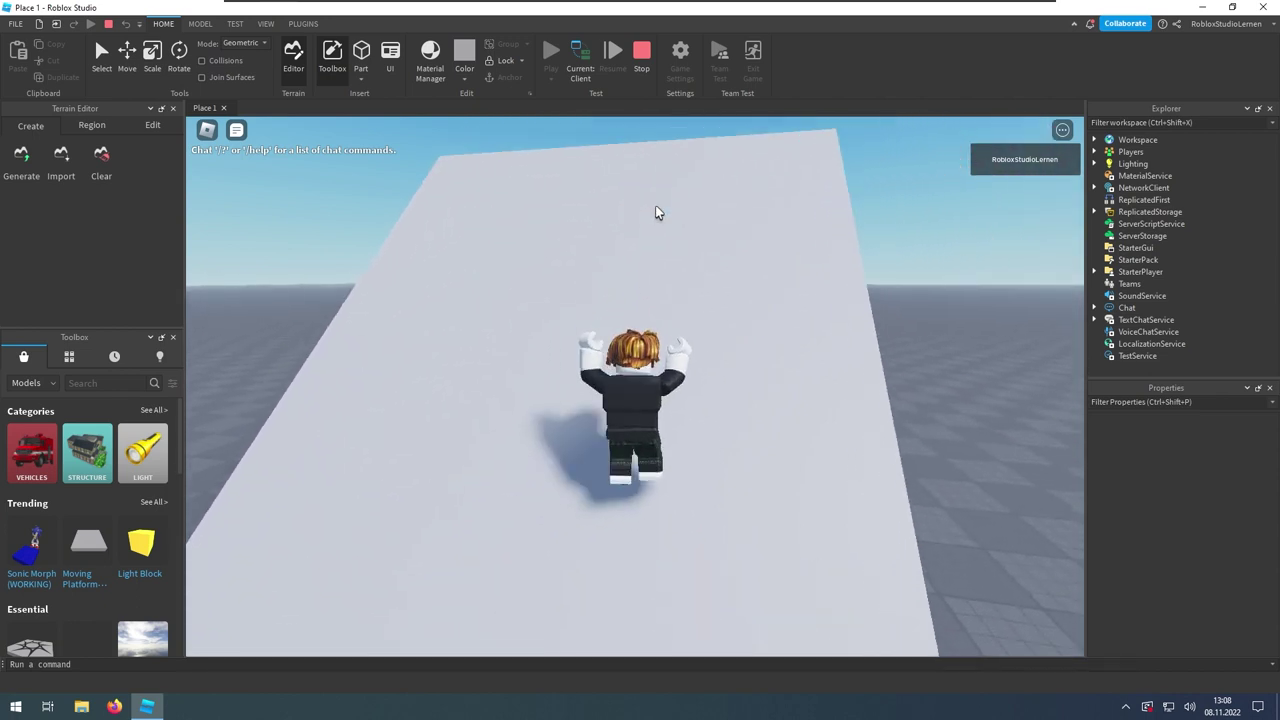
key(s)
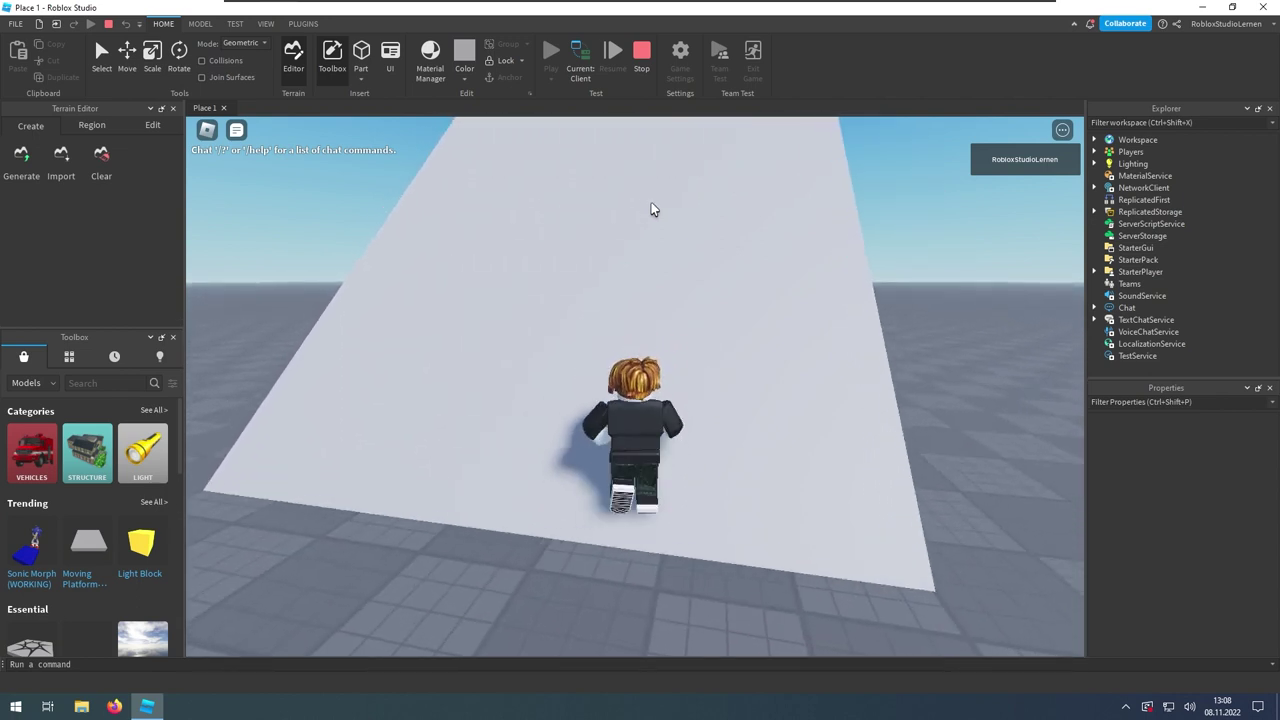
Stop the playtest and delete the slanted ramp part from the workspace.
click(641, 55)
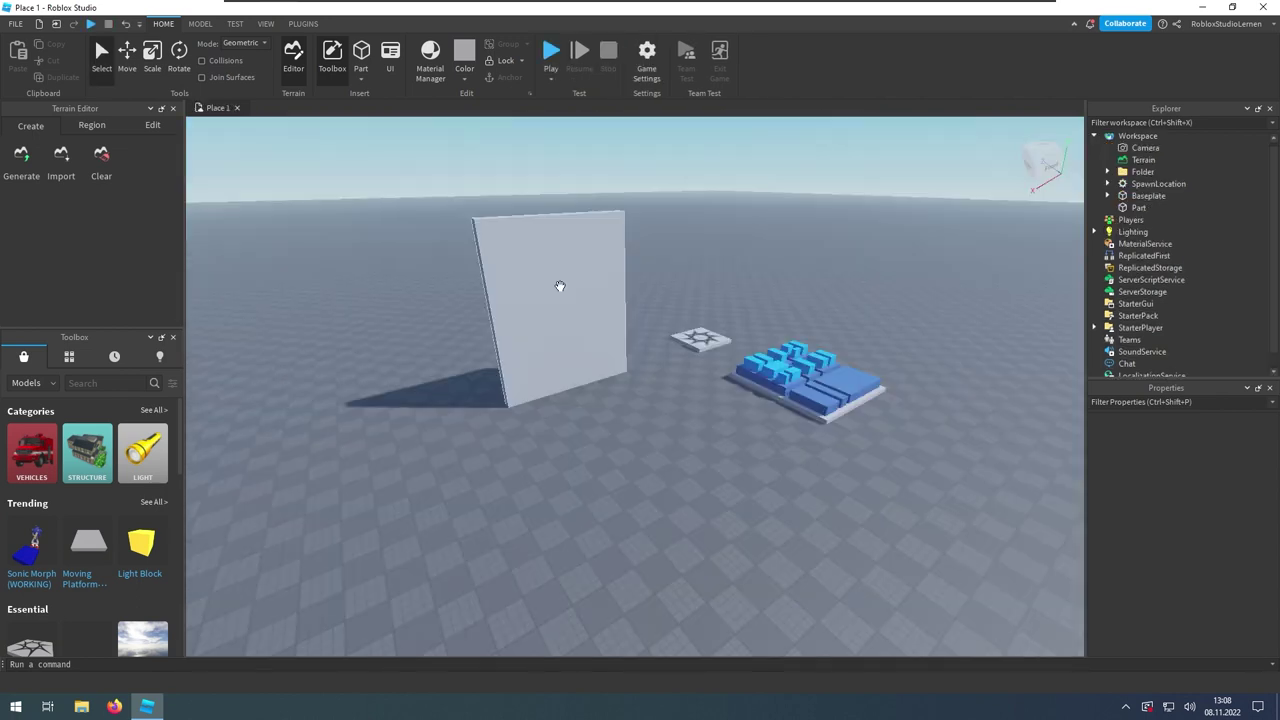
click(564, 277)
key(Delete)
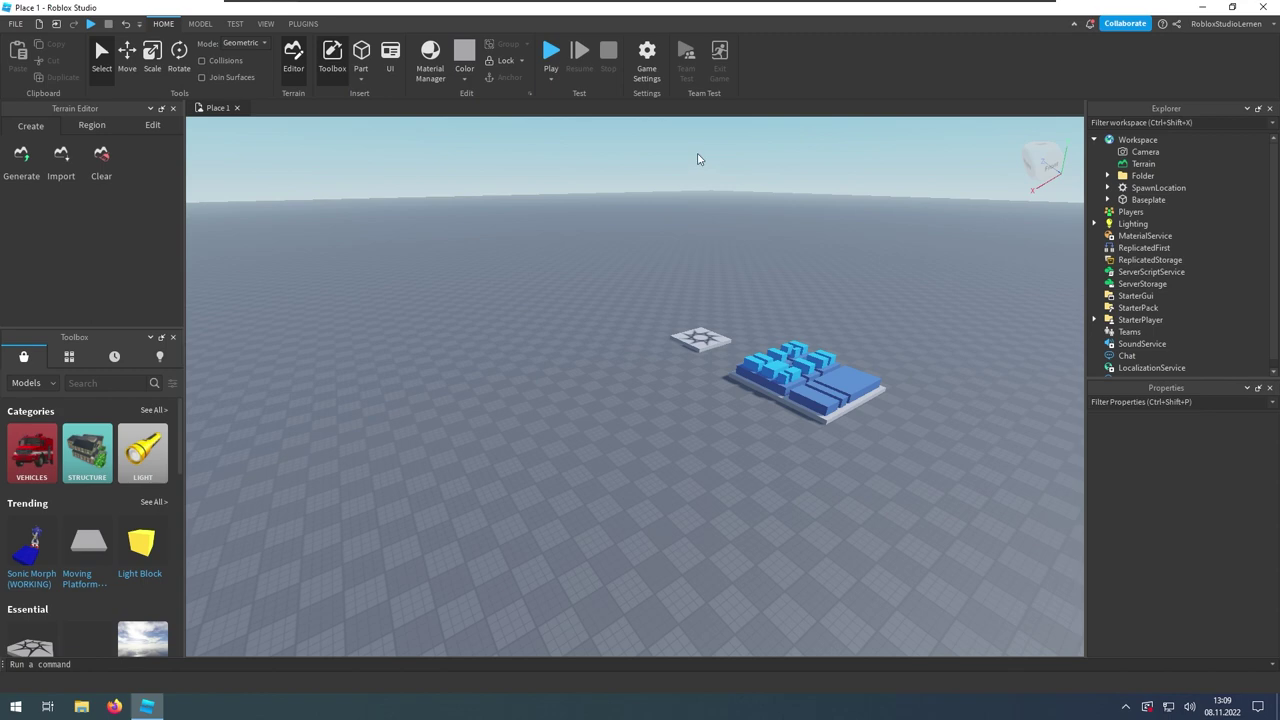
Review the World game settings down to the slope option, followed by the Other settings with server shutdown and Spatial Voice.
click(647, 55)
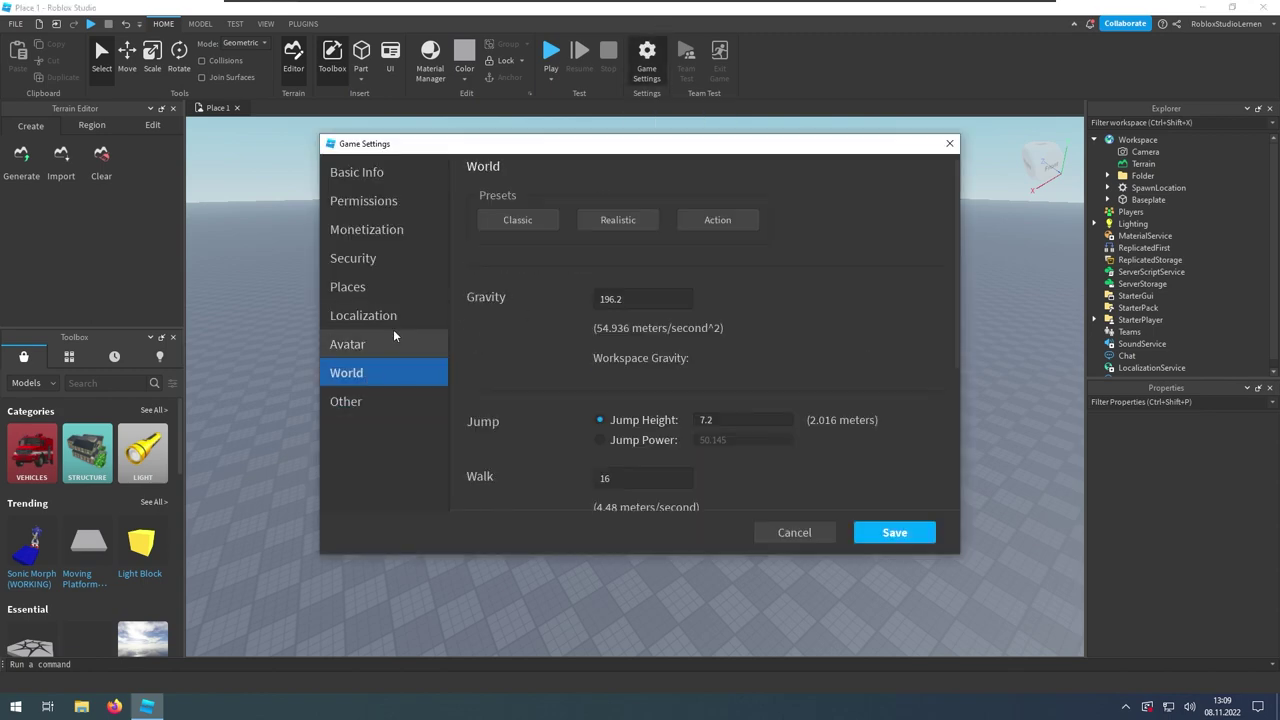
click(358, 345)
click(362, 371)
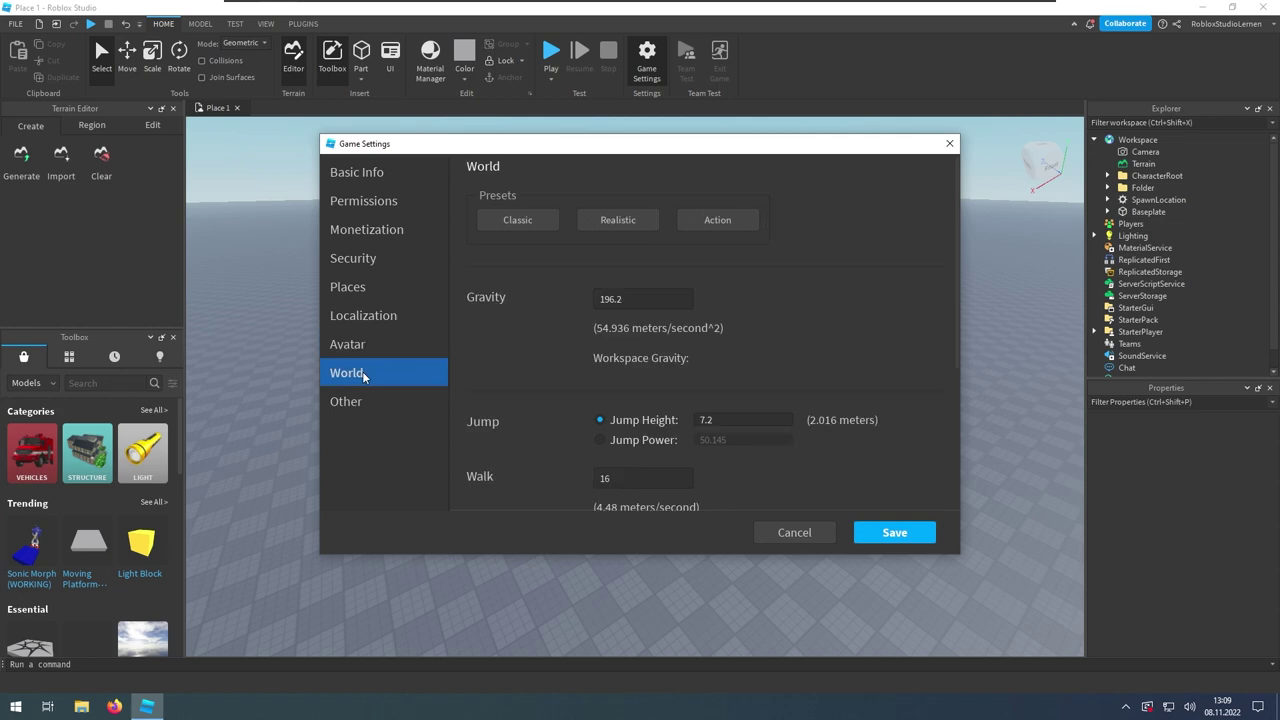
click(386, 353)
click(374, 373)
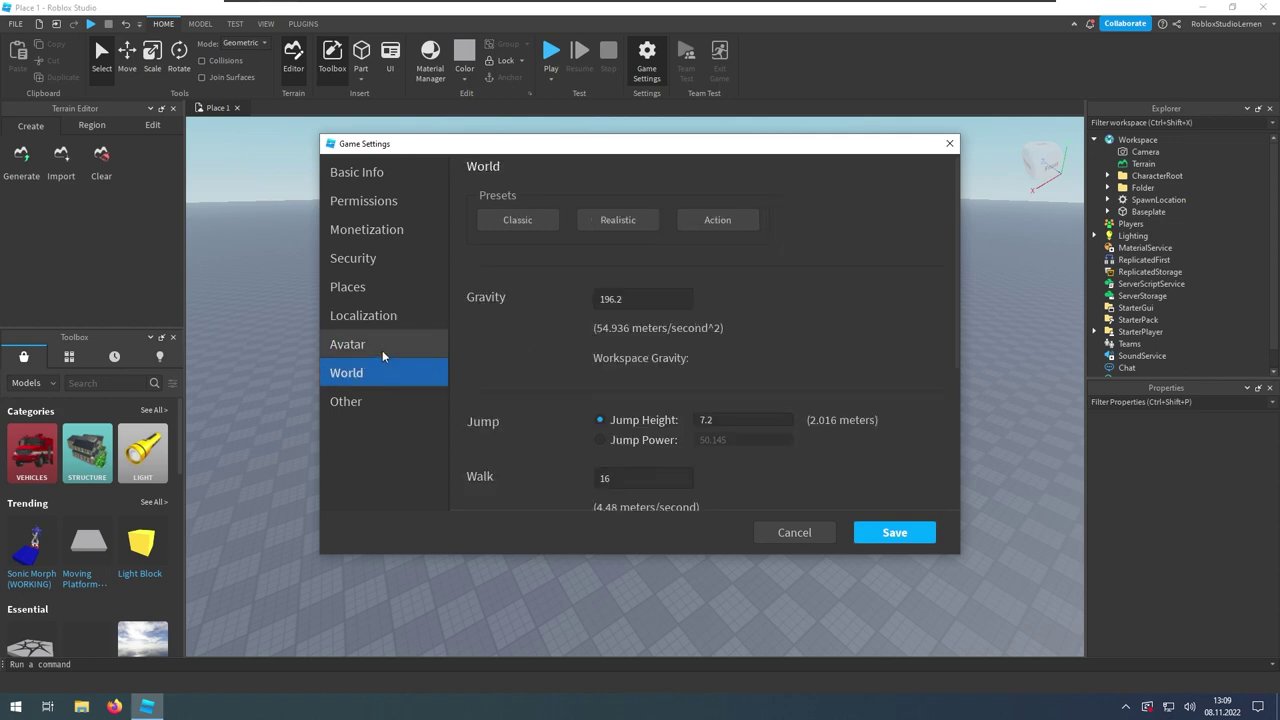
click(382, 351)
click(367, 374)
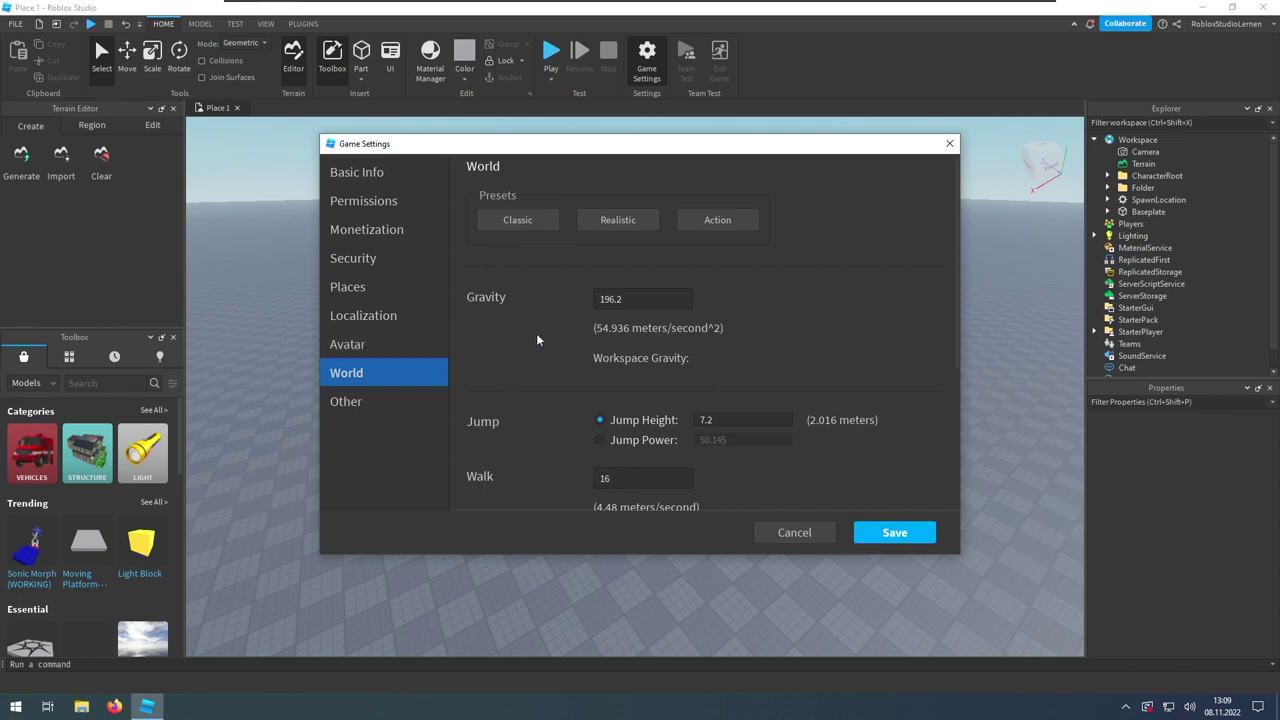
scroll(537, 340, down, 3)
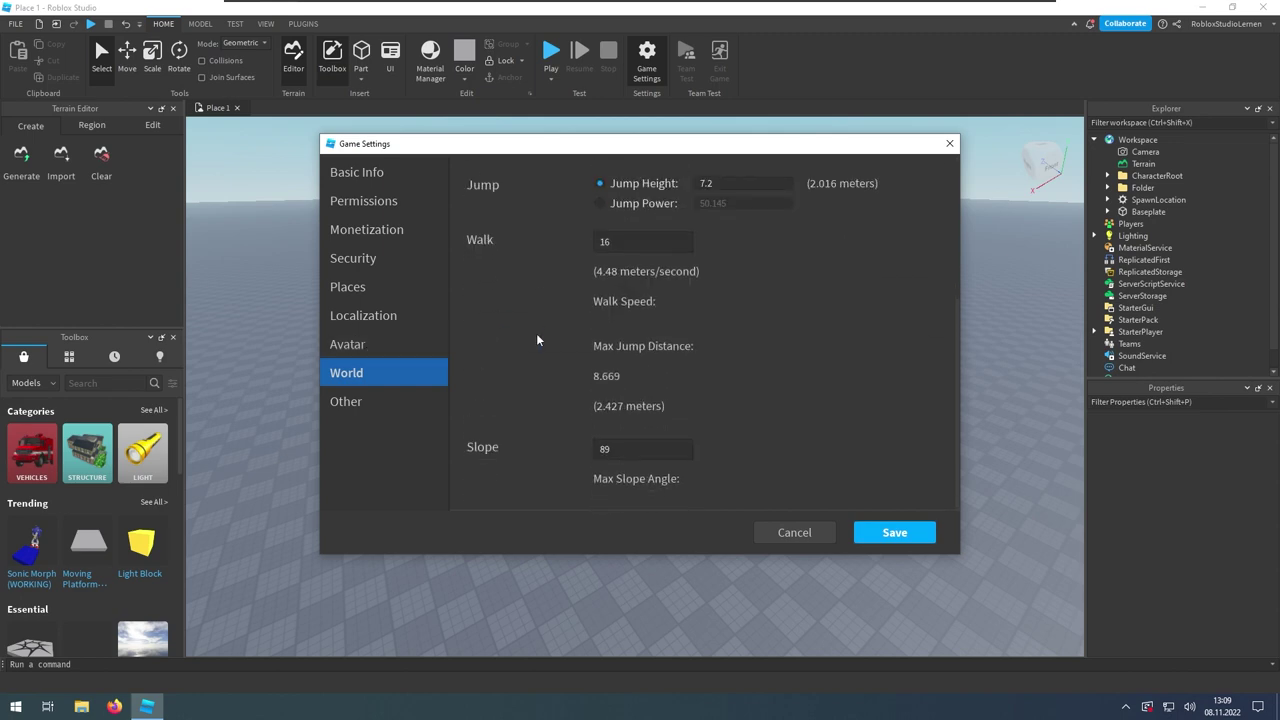
click(341, 402)
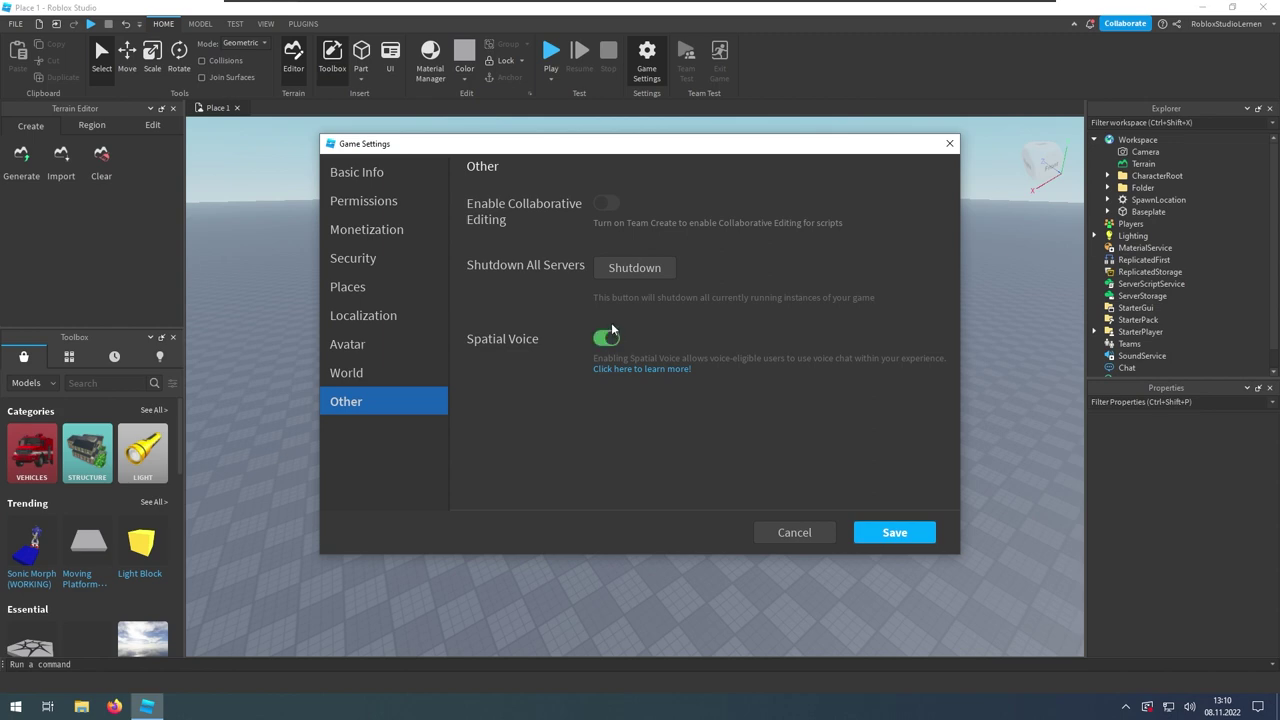
Set the maximum players of Place 1 to 30 in the game settings and save.
click(383, 293)
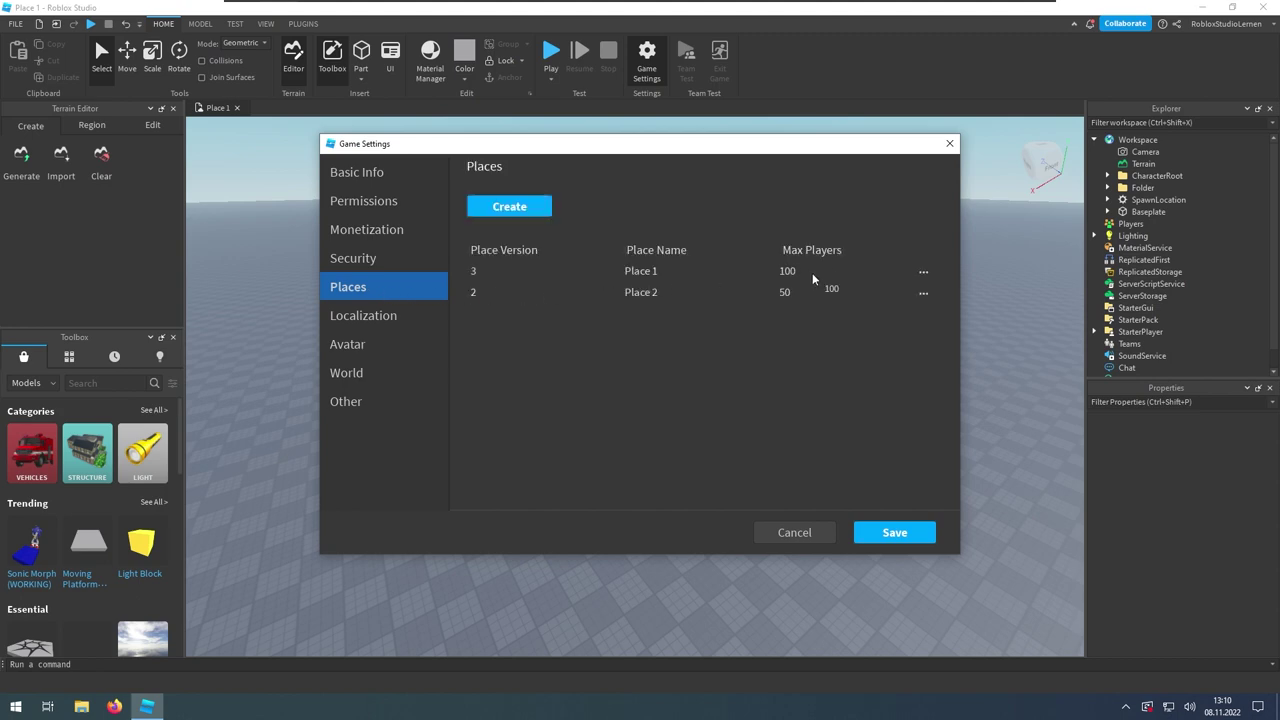
click(924, 281)
click(906, 292)
drag(625, 299, 526, 309)
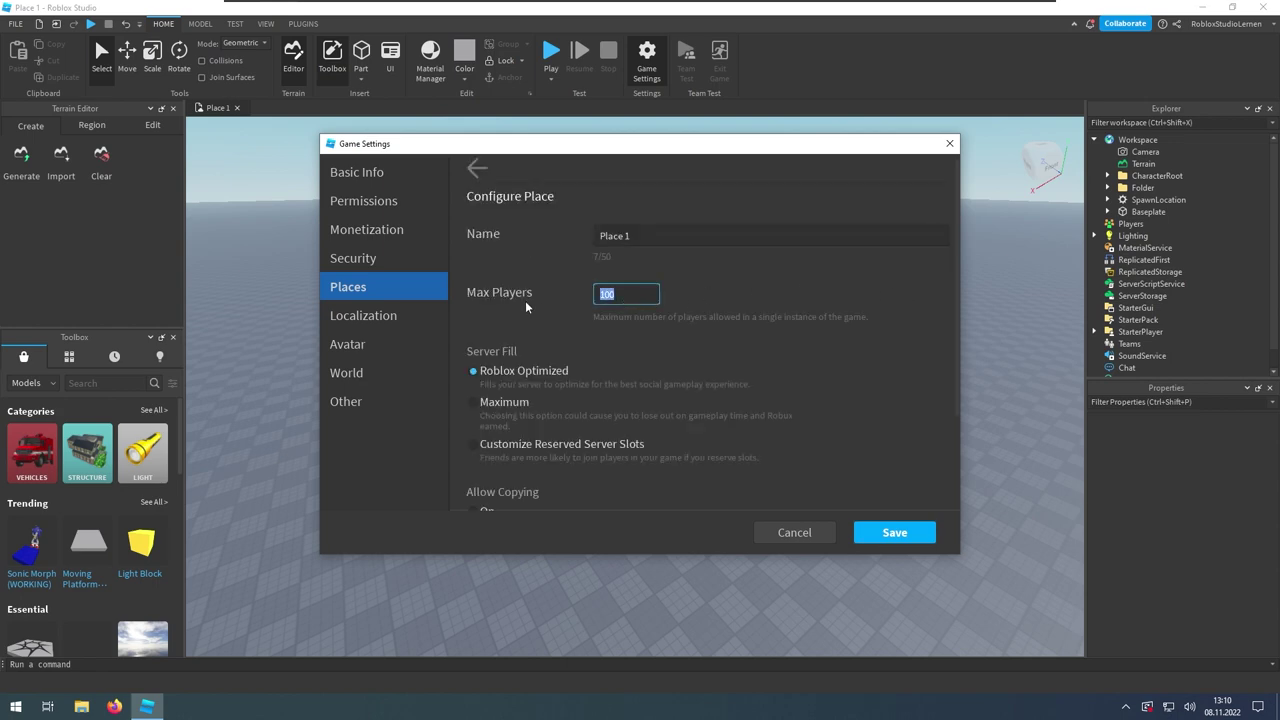
text(30)
click(895, 532)
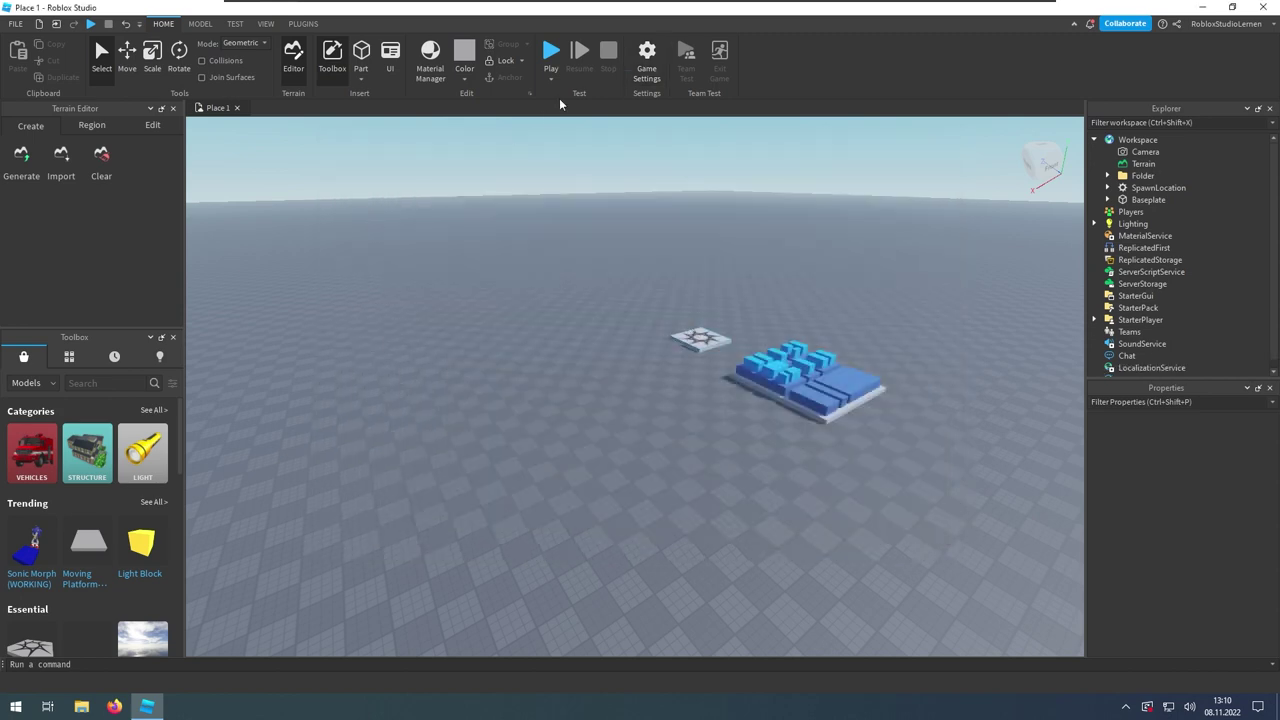
Review the Other category in the game settings again and close the settings without saving.
click(648, 60)
click(370, 403)
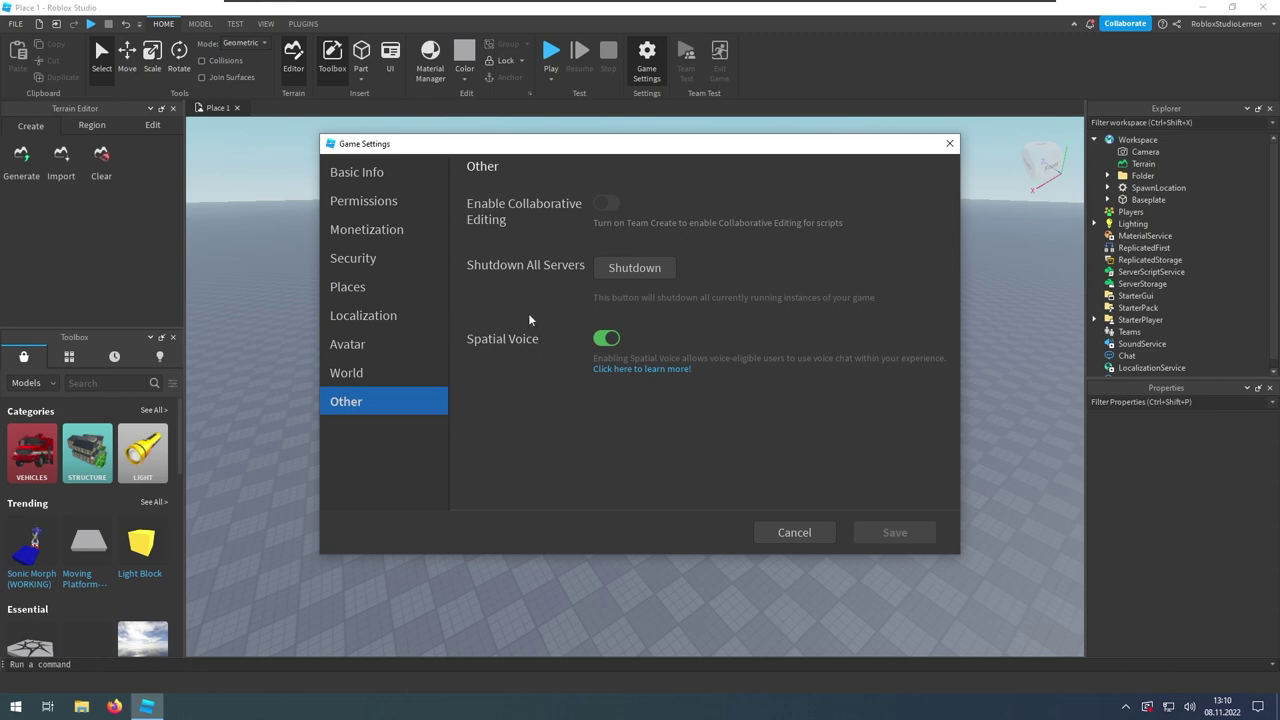
click(948, 144)
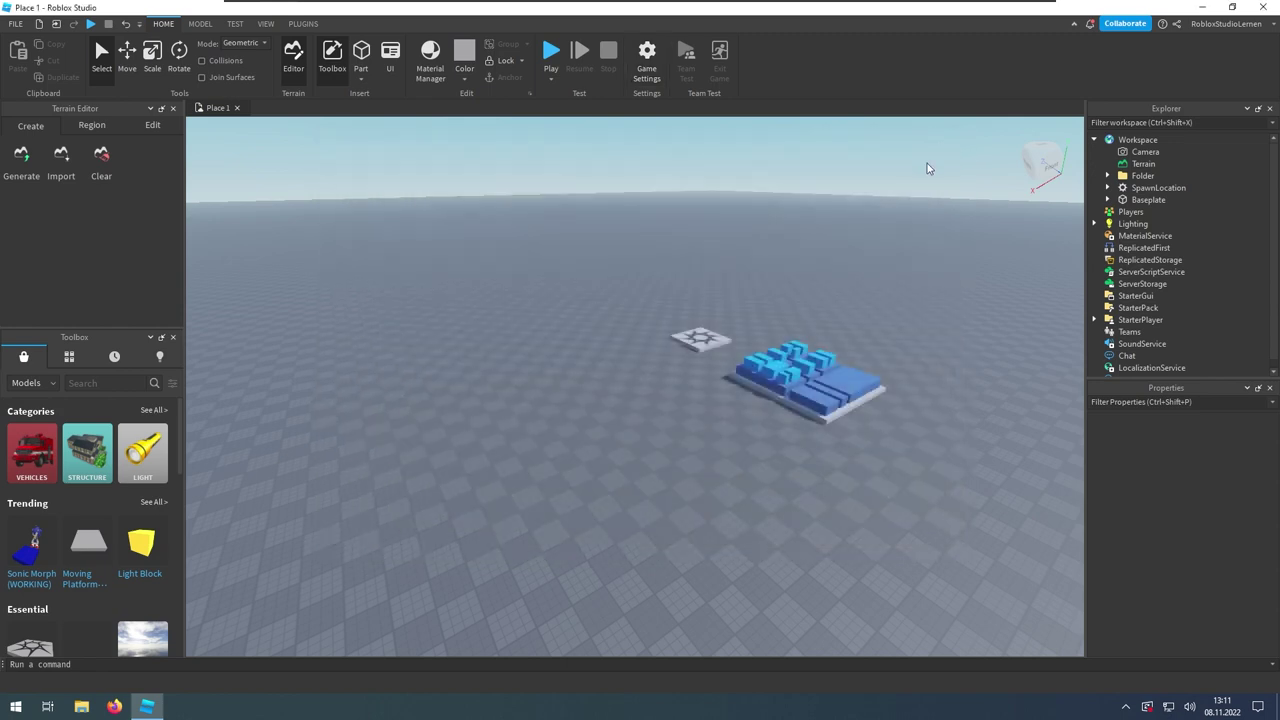
Collapse the Workspace tree in the Explorer.
click(1094, 140)
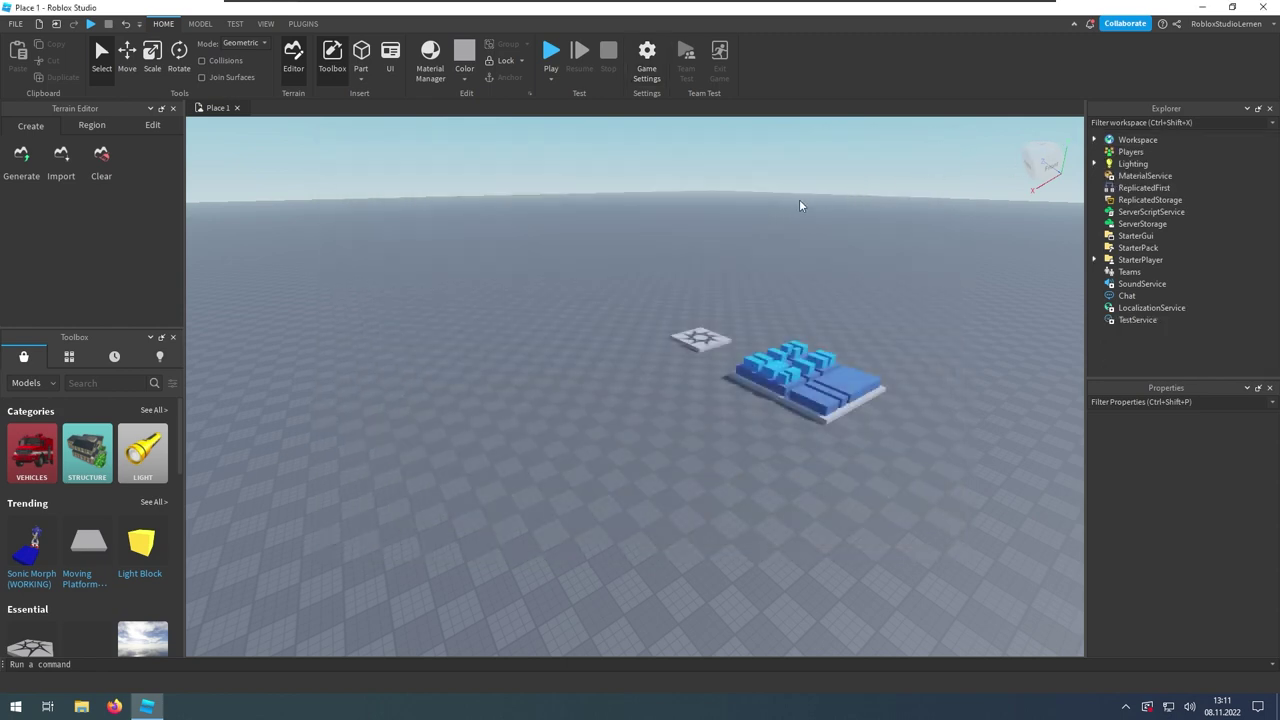
right_drag(787, 200, 788, 199)
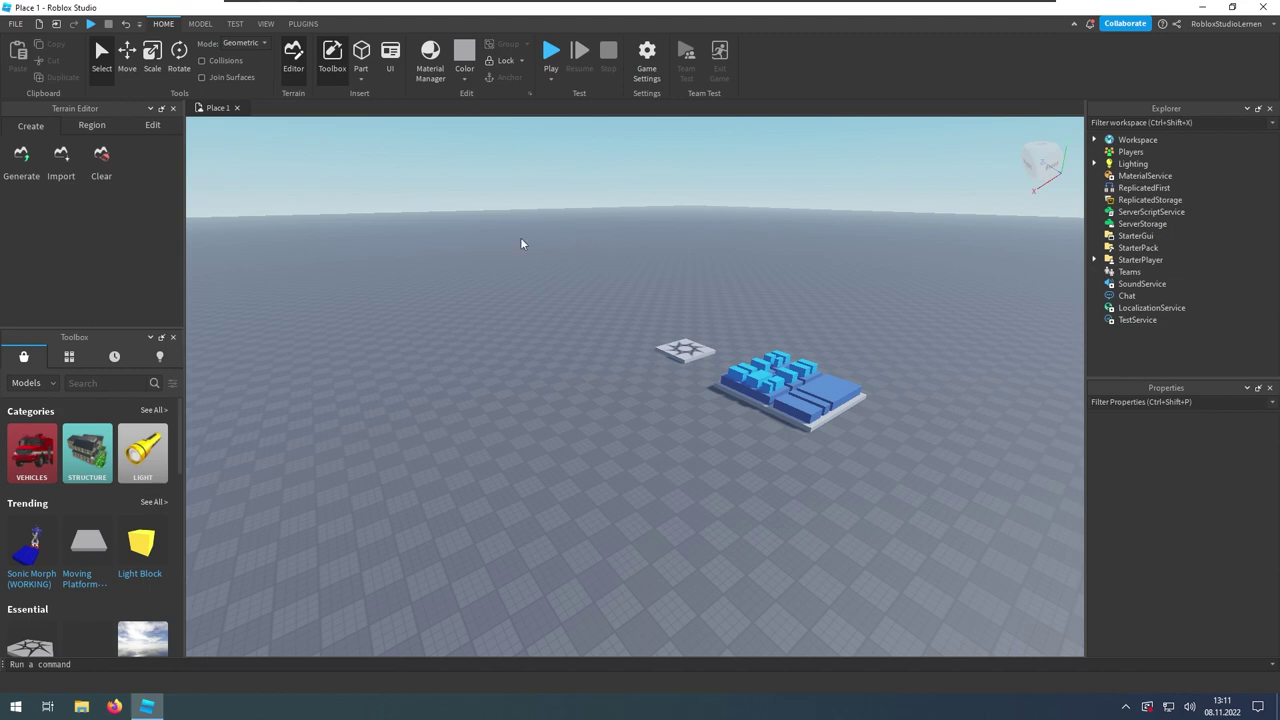
click(235, 23)
click(260, 24)
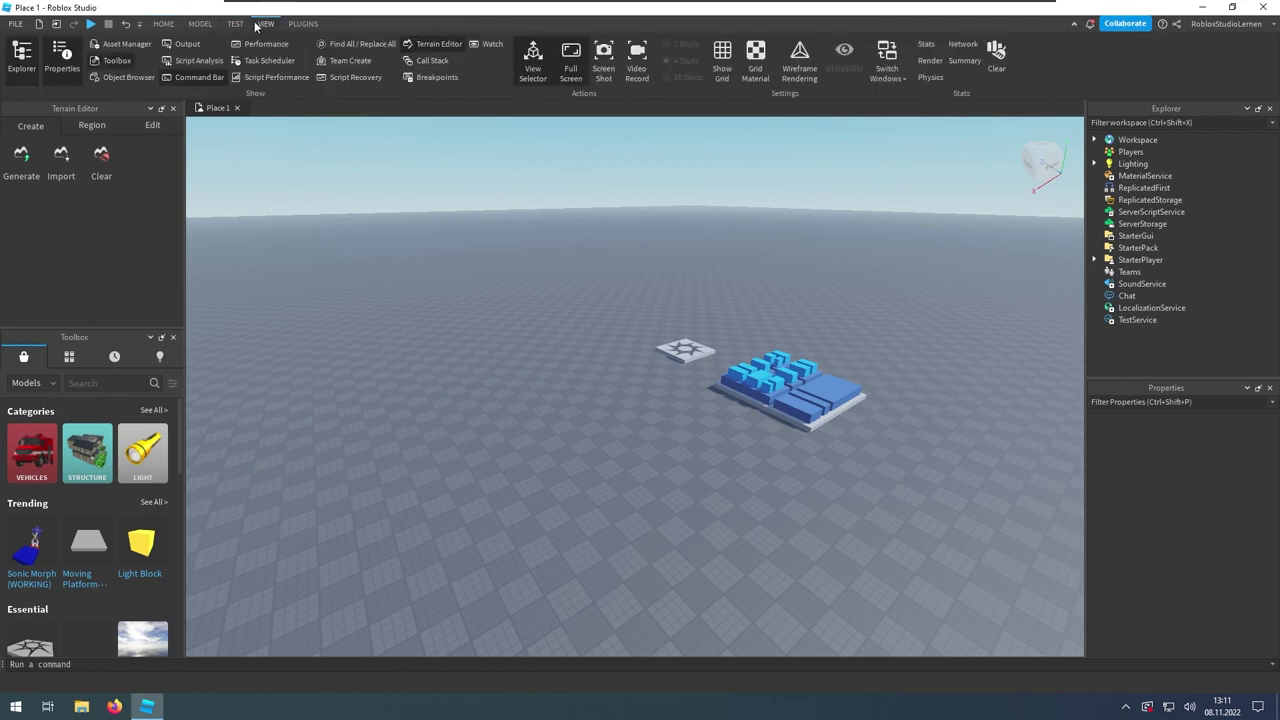
click(302, 23)
click(161, 23)
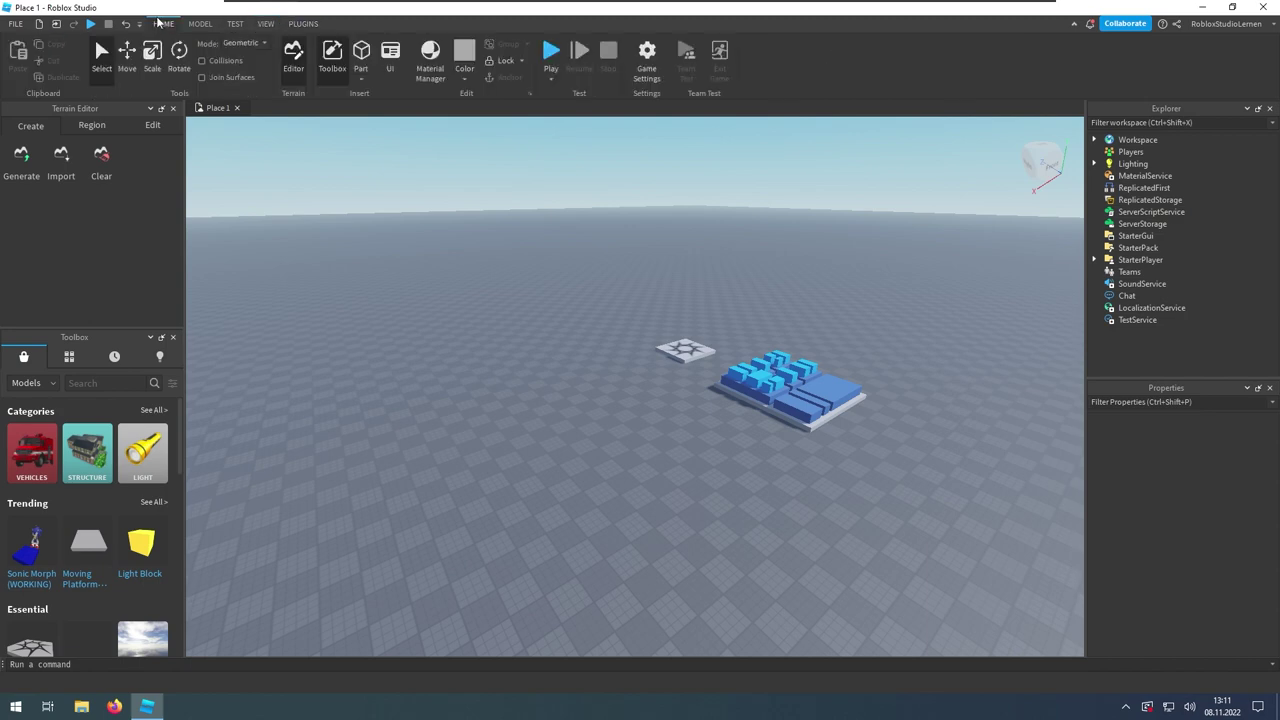